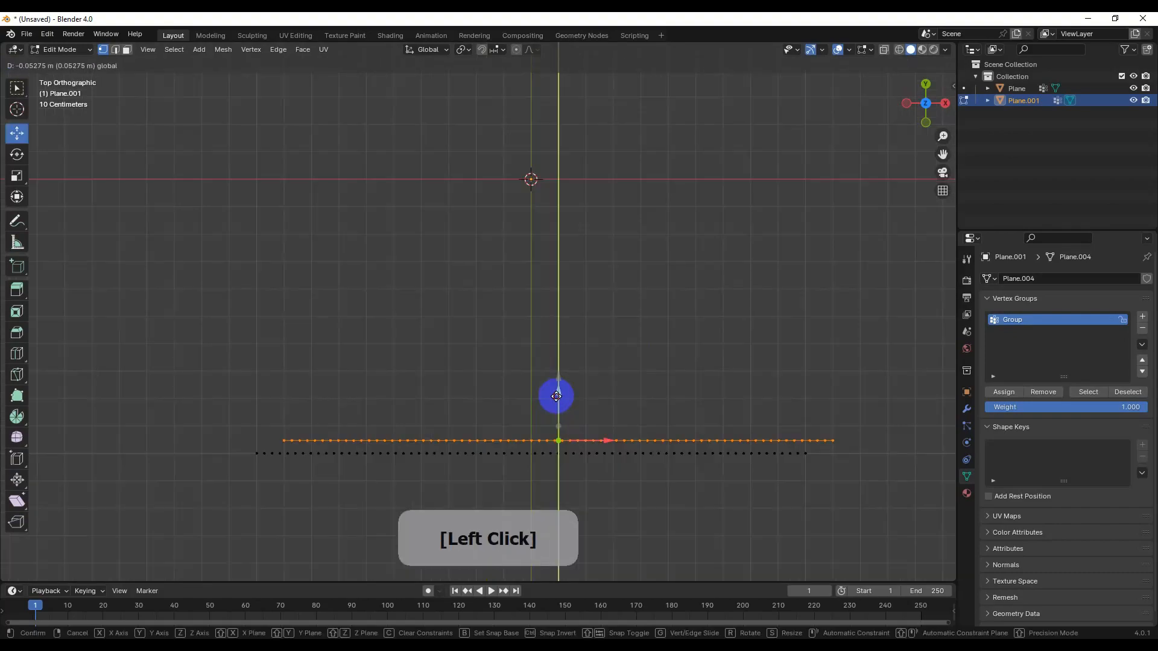
# - Move the selected vertex row about -0.053 m along Y and duplicate both rows 0.1 m along Y
pyautogui.moveTo(555, 396); pyautogui.dragTo(555, 396)
pyautogui.scroll(-2, 544, 442)
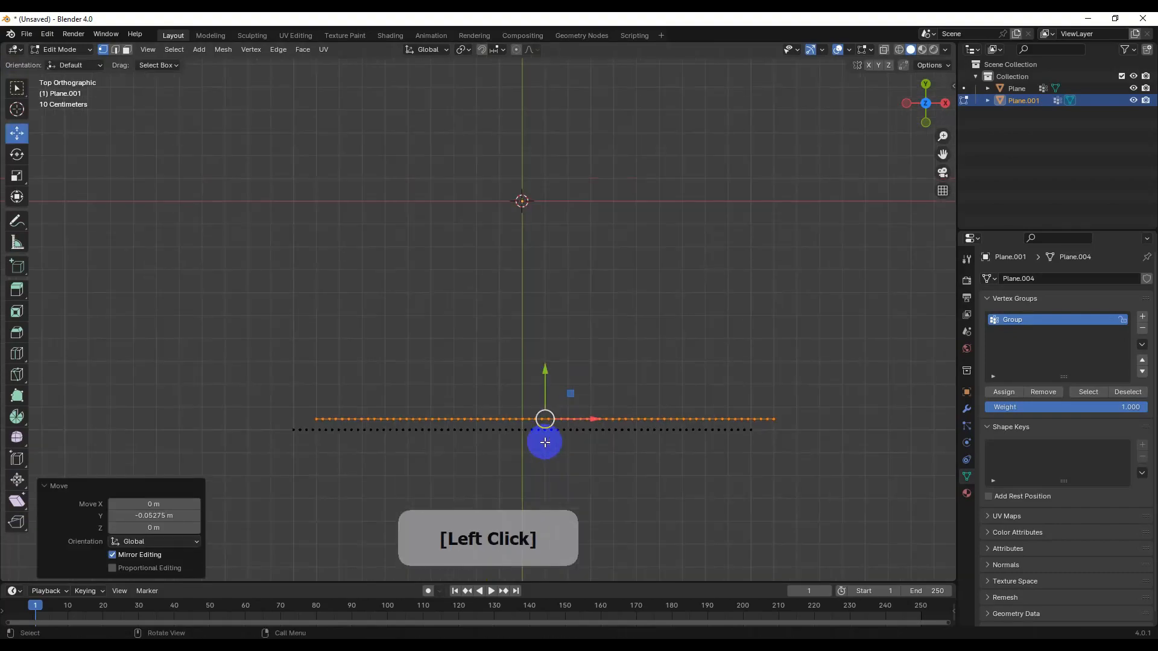
pyautogui.press('a')
pyautogui.hotkey('shift', 'd')
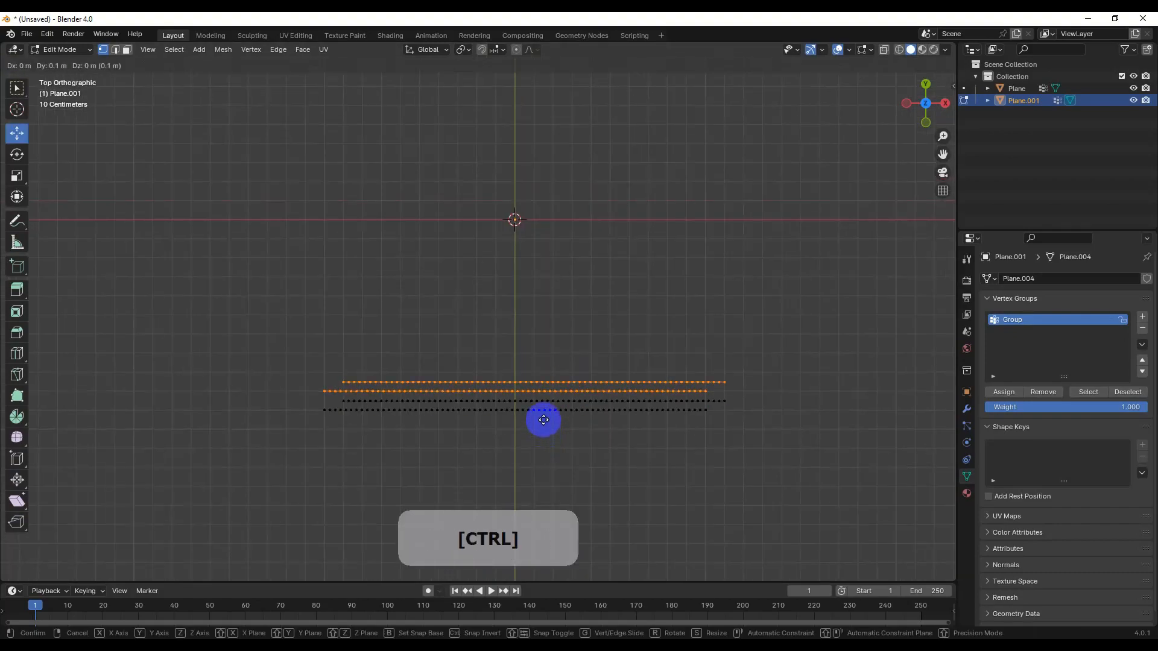
pyautogui.click(543, 421)
# - Repeat the 0.1 m duplication along Y until the vertex rows fill a square area around the origin
pyautogui.hotkey('shift', 'r')
pyautogui.hotkey('shift', 'r')
pyautogui.hotkey('shift', 'r')
pyautogui.hotkey('shift', 'r')
pyautogui.hotkey('shift', 'r')
pyautogui.hotkey('shift', 'r')
pyautogui.hotkey('shift', 'r')
pyautogui.hotkey('shift', 'r')
pyautogui.hotkey('shift', 'r')
pyautogui.hotkey('shift', 'r')
pyautogui.hotkey('shift', 'r')
pyautogui.hotkey('shift', 'r')
pyautogui.hotkey('shift', 'r')
pyautogui.hotkey('shift', 'r')
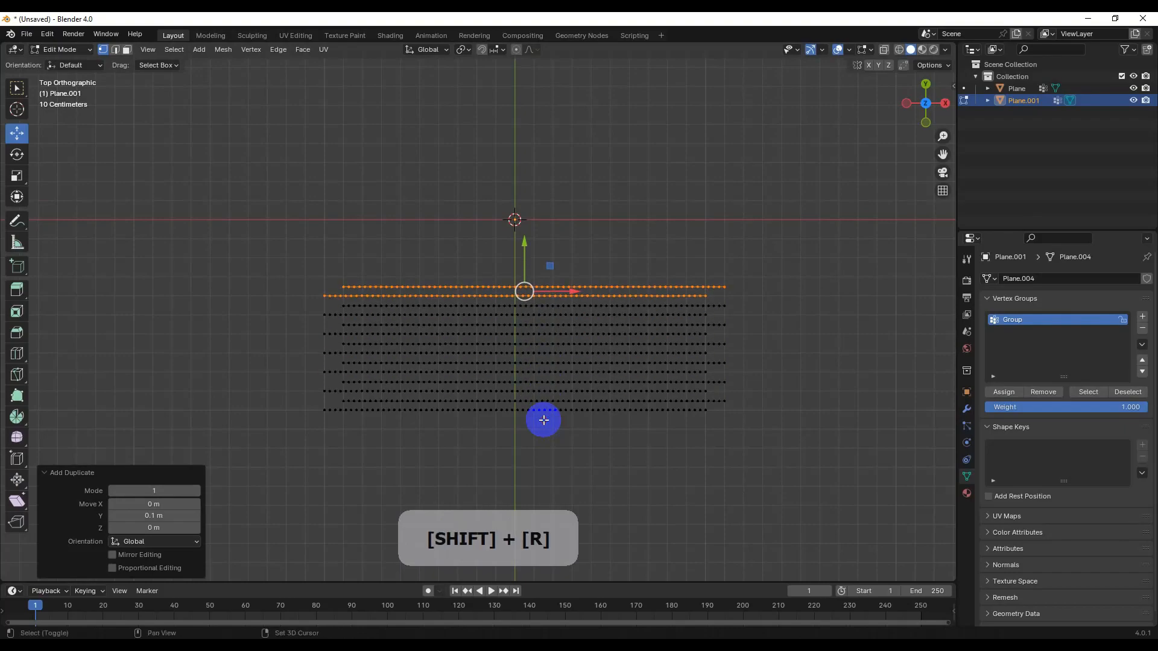
pyautogui.hotkey('shift', 'r')
pyautogui.scroll(-5, 542, 415)
pyautogui.moveTo(534, 389)
pyautogui.keyDown('shift'); pyautogui.mouseDown(button='middle')
pyautogui.moveTo(525, 435)
pyautogui.moveTo(530, 408)
pyautogui.mouseUp(button='middle'); pyautogui.keyUp('shift')
pyautogui.scroll(4, 525, 434)
pyautogui.scroll(-3, 525, 436)
pyautogui.hotkey('shift', 'r')
pyautogui.hotkey('shift', 'r')
pyautogui.hotkey('shift', 'r')
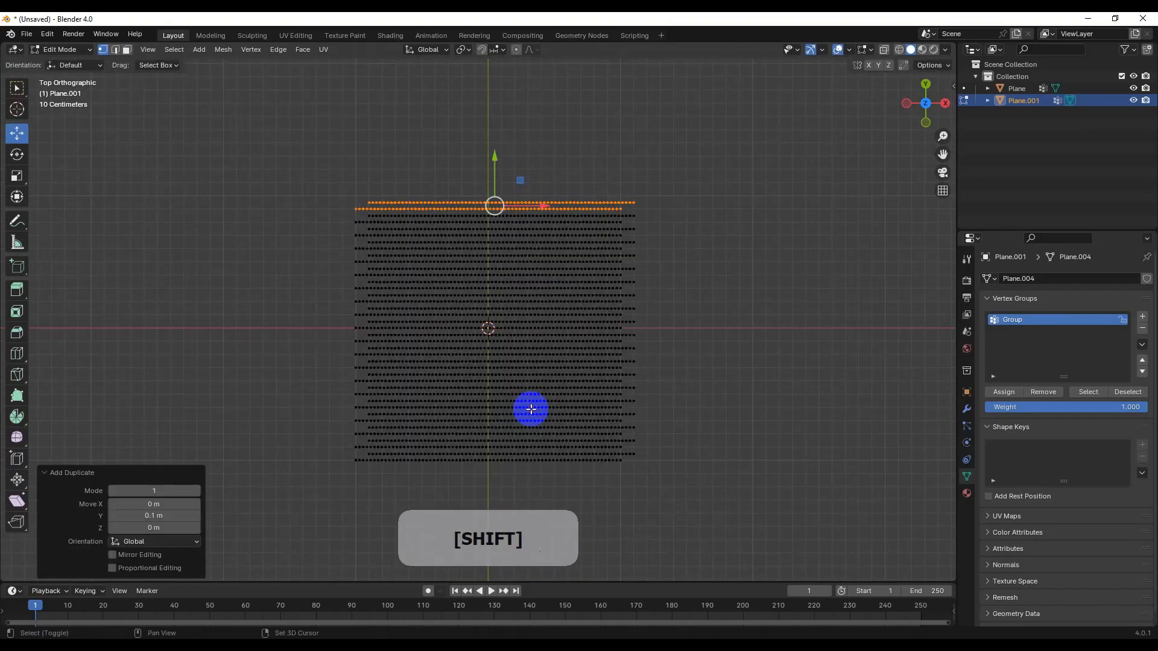
# - Duplicate all the rows in place and rotate the copy 90 degrees to form a crossed grid
pyautogui.scroll(-4, 531, 408)
pyautogui.press('a')
pyautogui.hotkey('shift', 'd')
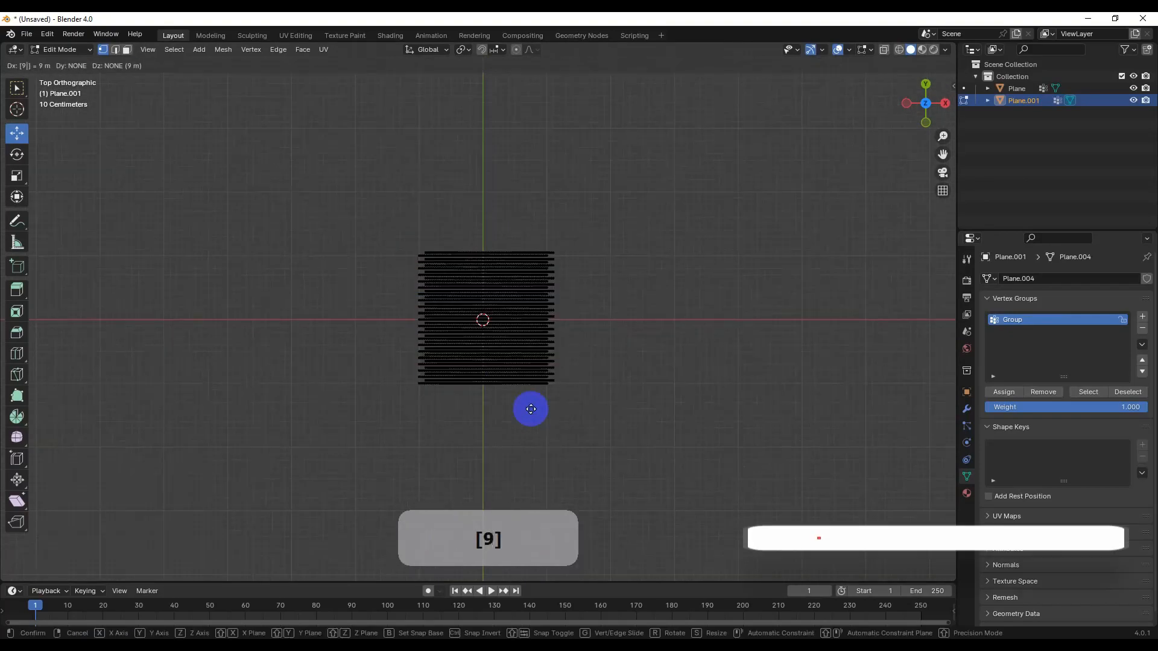
pyautogui.rightClick(531, 409)
pyautogui.press('r')
pyautogui.press('9')
pyautogui.press('0')
pyautogui.press('Return')
# - Select the vertex group's vertices to check which points of the crossed grid belong to it
pyautogui.scroll(4, 530, 409)
pyautogui.moveTo(595, 390); pyautogui.dragTo(687, 500, button='middle')
pyautogui.click(691, 504)
pyautogui.click(1088, 392)
pyautogui.click(666, 444)
pyautogui.moveTo(666, 444); pyautogui.dragTo(607, 465, button='middle')
# - Add a Cast modifier to the grid object and enable its on-cage display for editing
pyautogui.press('Tab')
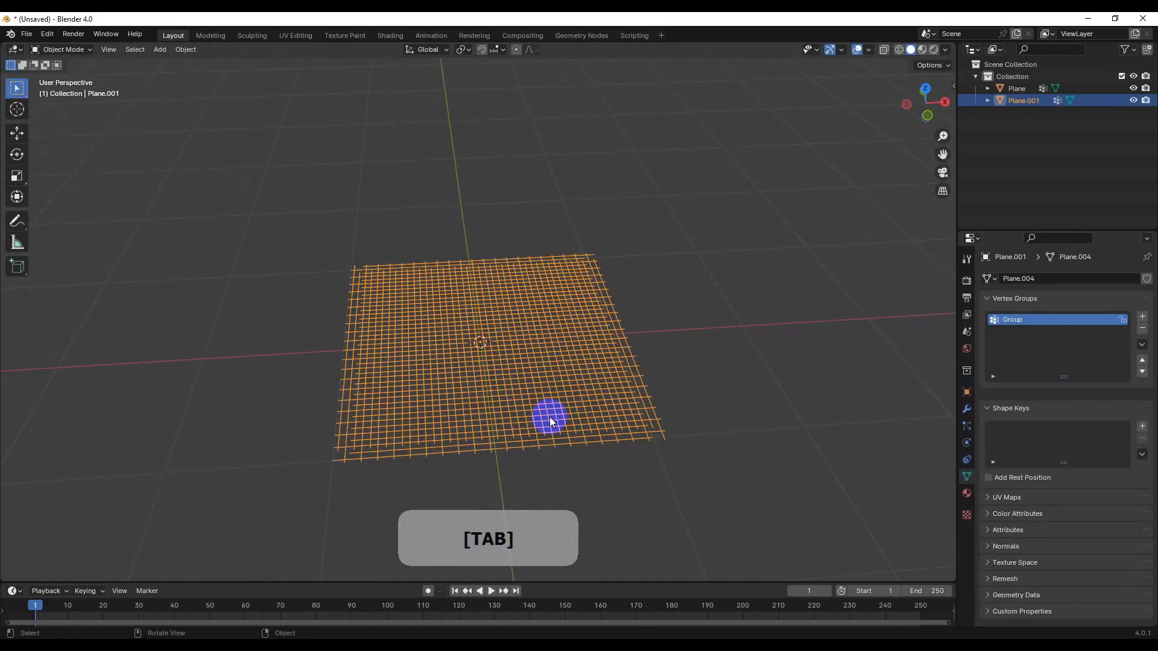
pyautogui.click(967, 411)
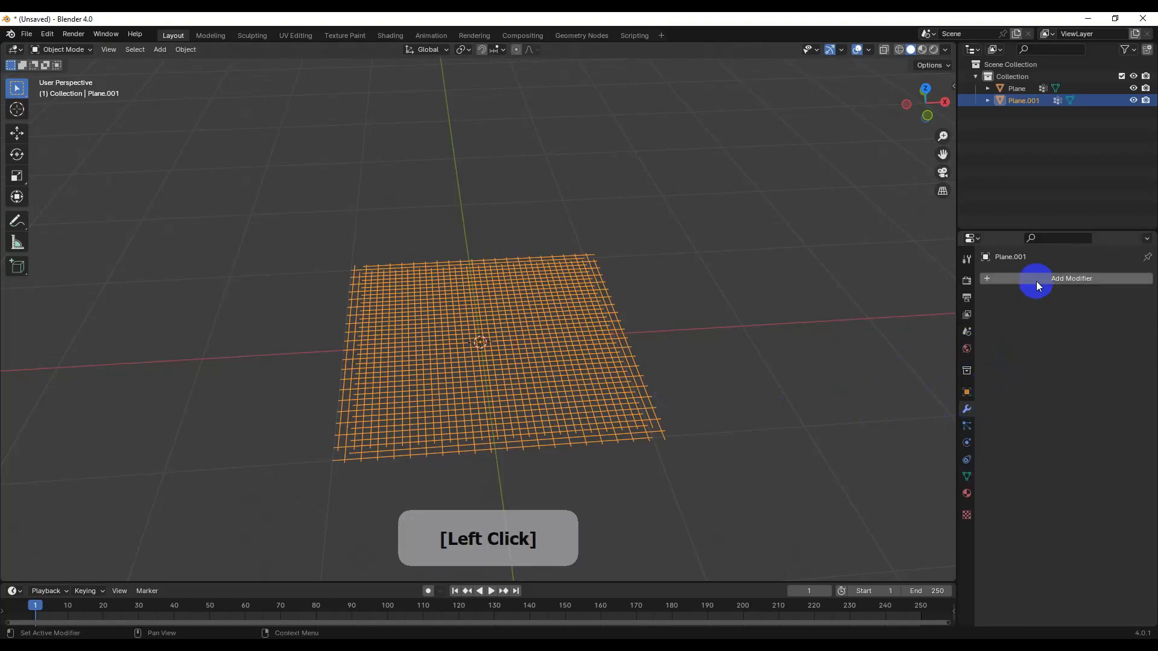
pyautogui.click(1035, 279)
pyautogui.moveTo(994, 276)
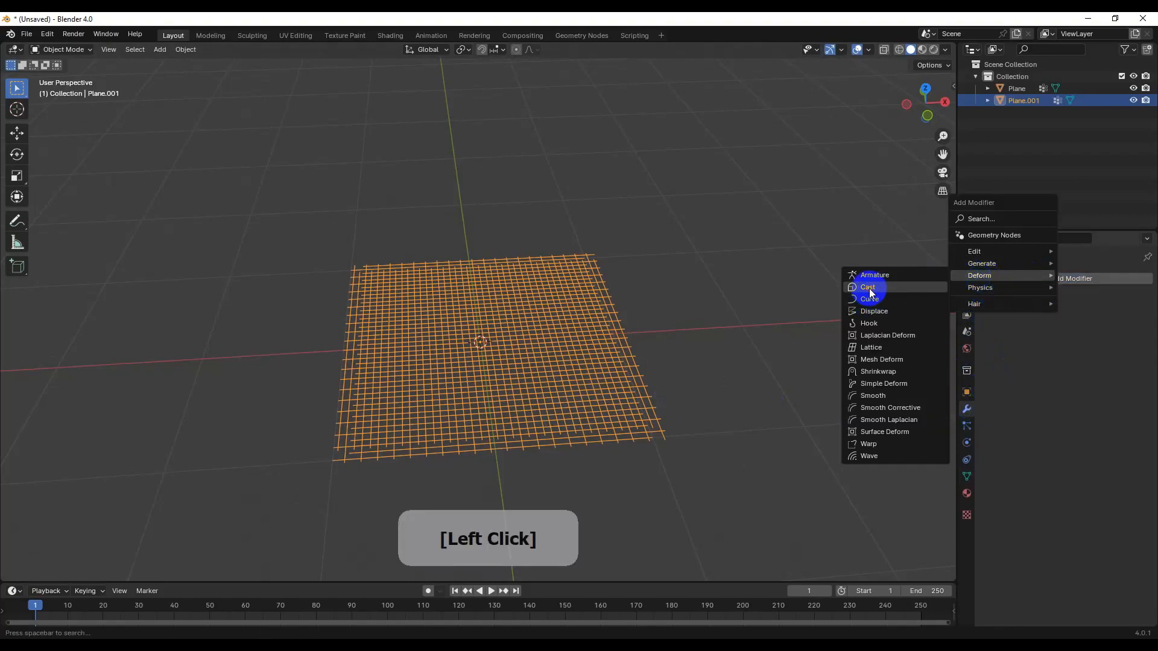
pyautogui.click(870, 290)
pyautogui.click(1072, 298)
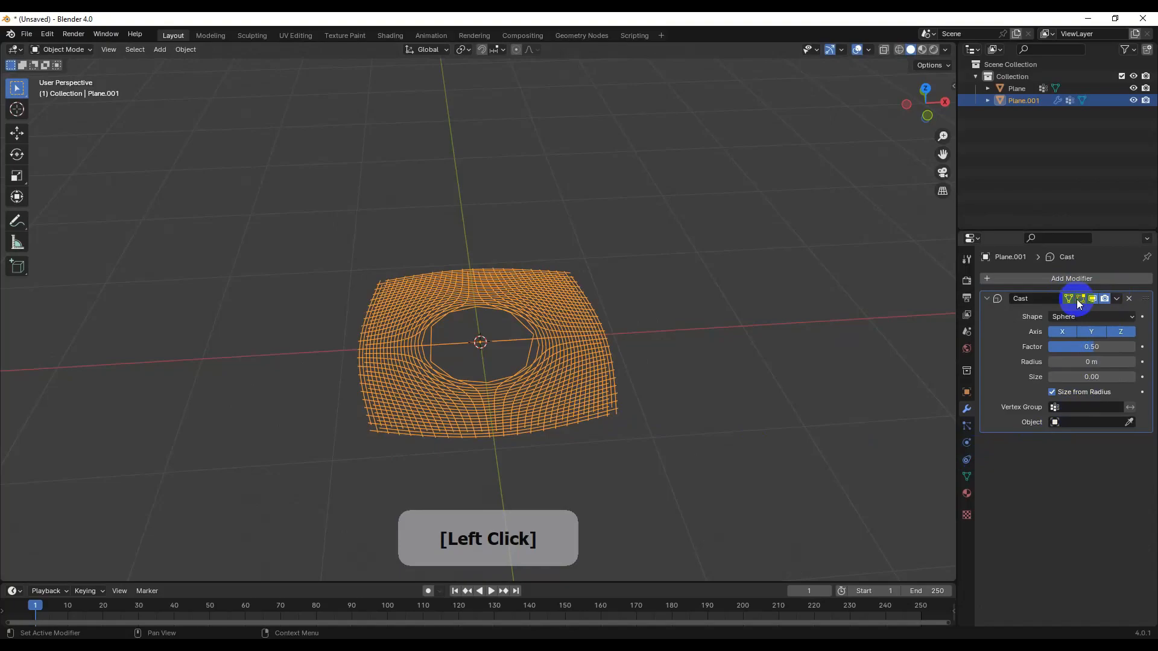
# - In front view, move all the grid's vertices up about 0.47 m in Edit Mode
pyautogui.press('Tab')
pyautogui.press('KP_1')
pyautogui.press('g')
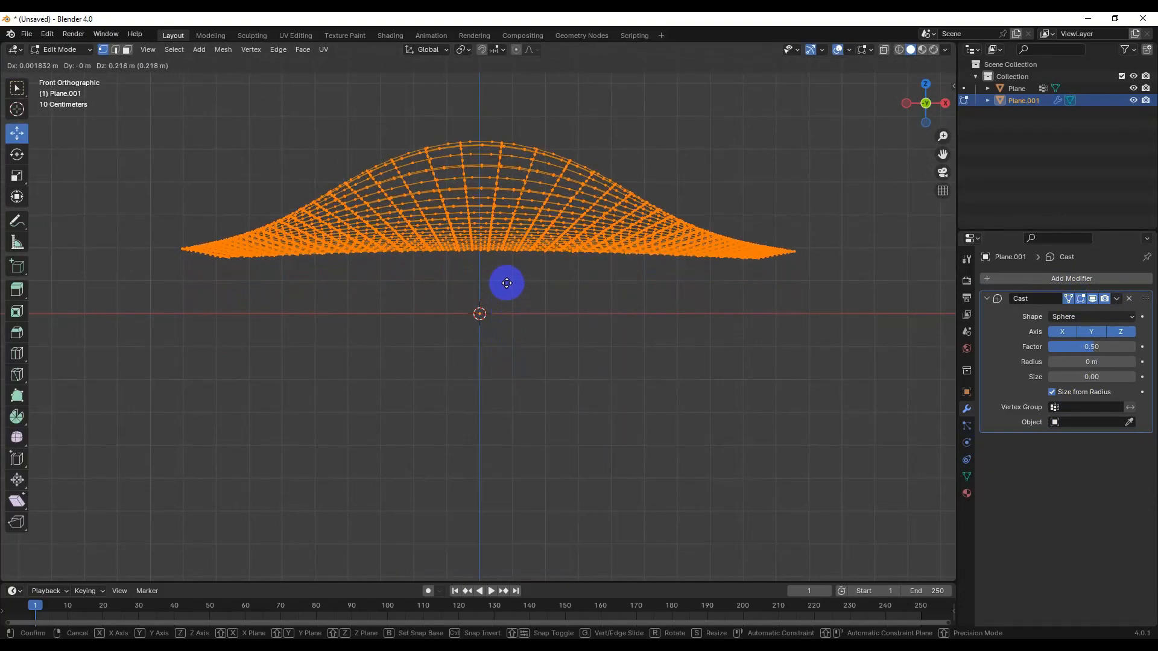
pyautogui.click(517, 196)
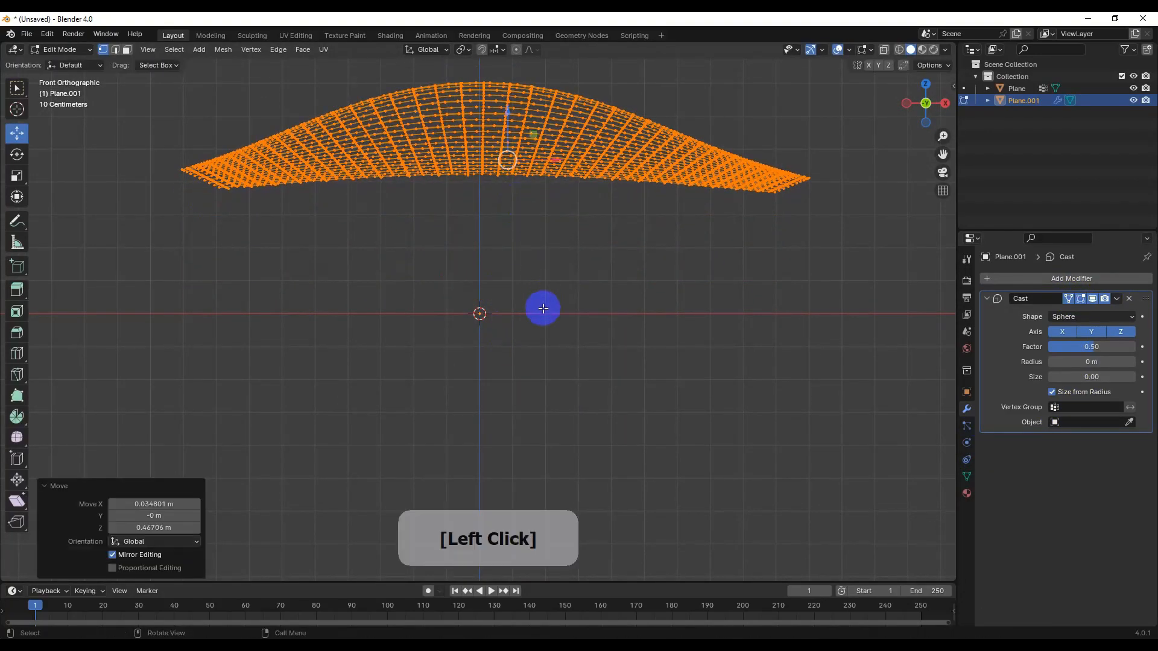
# - Increase the Cast modifier's factor to 1.59 to curl the grid into a dome
pyautogui.moveTo(1092, 348); pyautogui.dragTo(1095, 348)
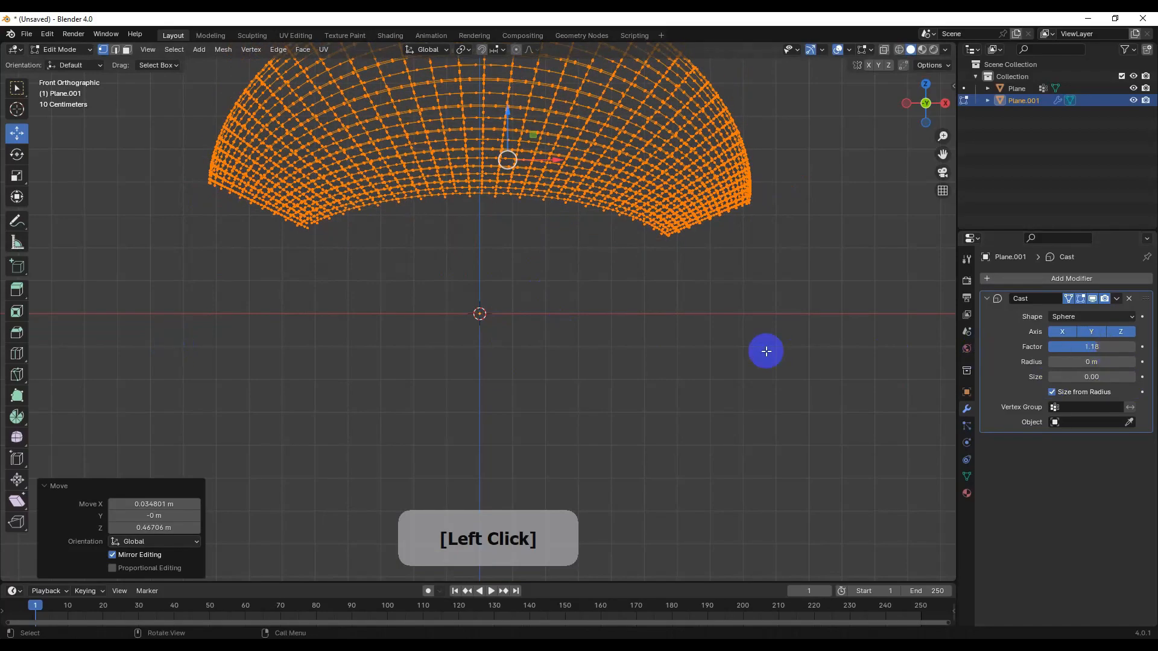
pyautogui.keyDown('shift'); pyautogui.moveTo(718, 350); pyautogui.dragTo(715, 453, button='middle'); pyautogui.keyUp('shift')
pyautogui.moveTo(1096, 348); pyautogui.dragTo(1098, 348)
pyautogui.keyDown('shift'); pyautogui.moveTo(755, 331); pyautogui.dragTo(742, 447, button='middle'); pyautogui.keyUp('shift')
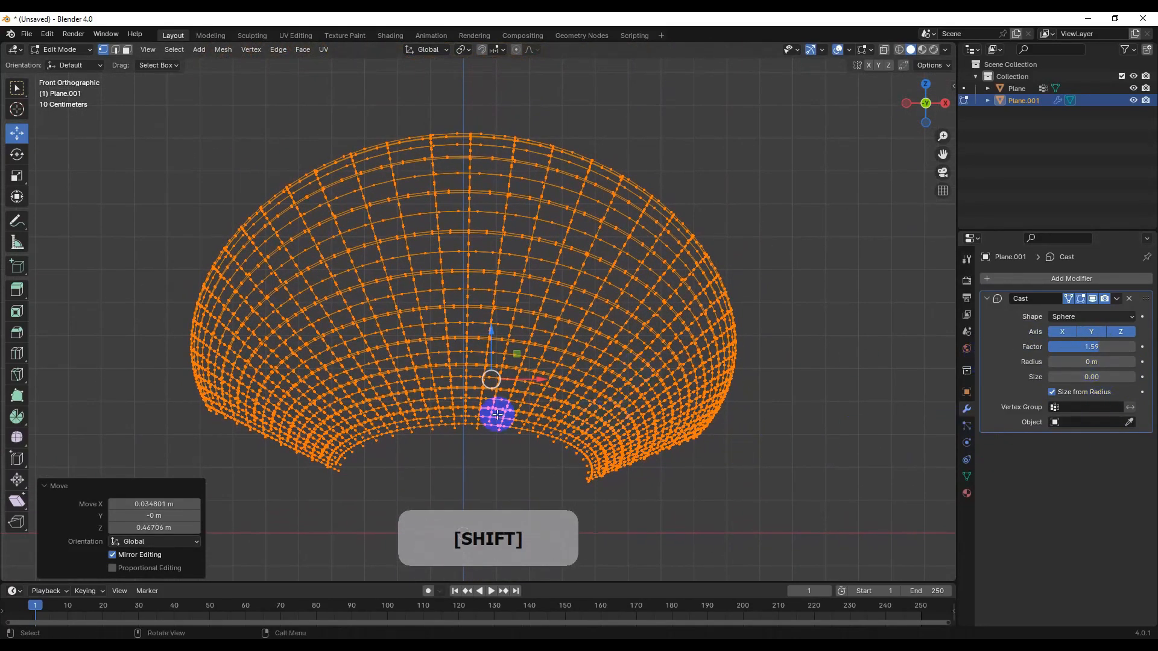
# - Raise the dome's vertices about 0.42 m more, increase the Cast factor to 2.00 and clear the selection
pyautogui.press('g')
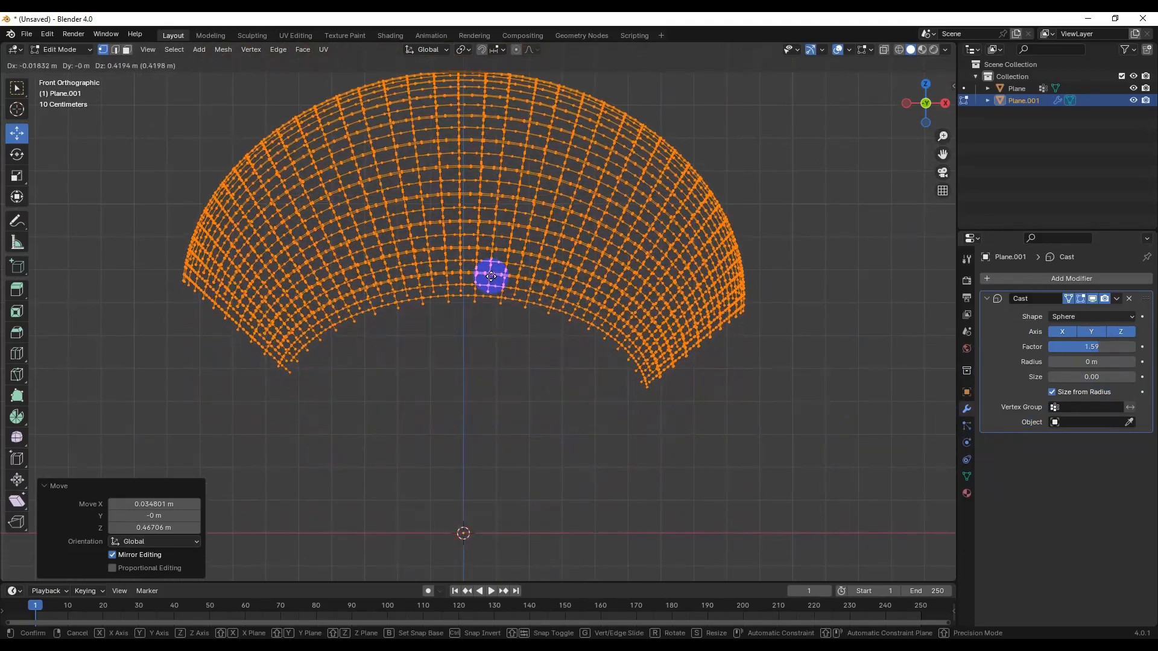
pyautogui.click(491, 277)
pyautogui.moveTo(541, 375); pyautogui.dragTo(581, 362, button='middle')
pyautogui.scroll(1, 536, 416)
pyautogui.keyDown('shift'); pyautogui.moveTo(526, 320); pyautogui.dragTo(525, 349, button='middle'); pyautogui.keyUp('shift')
pyautogui.scroll(2, 523, 350)
pyautogui.keyDown('shift'); pyautogui.moveTo(522, 259); pyautogui.dragTo(519, 355, button='middle'); pyautogui.keyUp('shift')
pyautogui.click(860, 356)
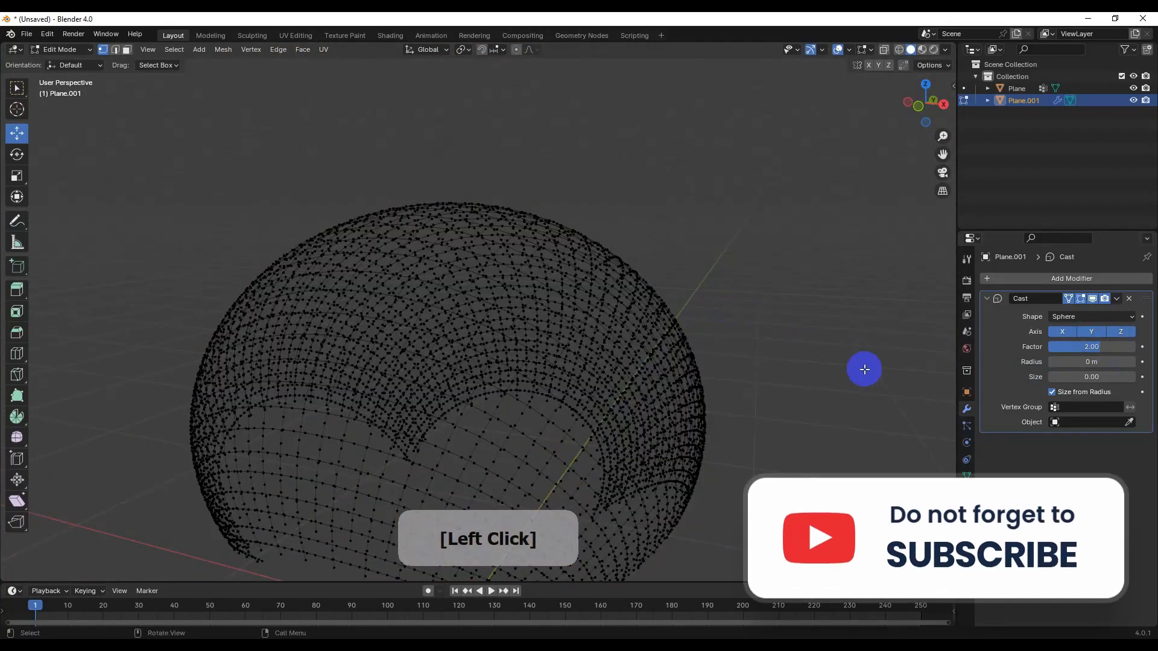
# - Add a vertex group to the dome mesh and select its assigned vertices
pyautogui.click(966, 475)
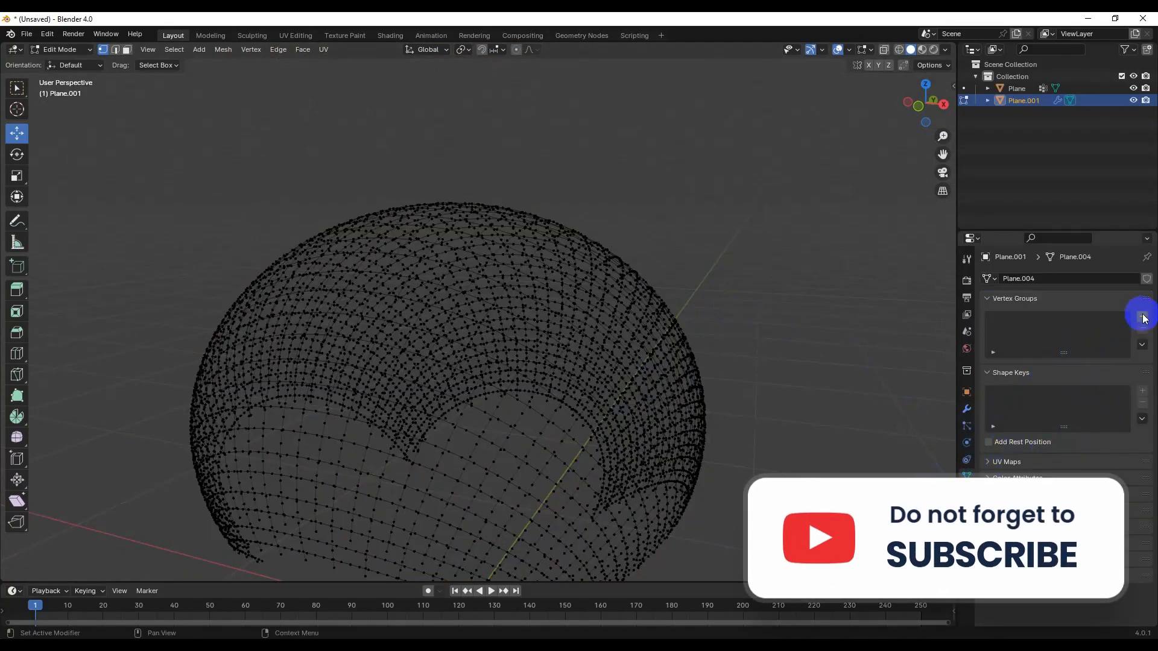
pyautogui.click(1143, 316)
pyautogui.click(1089, 393)
pyautogui.moveTo(760, 401); pyautogui.dragTo(587, 380, button='middle')
# - Offset the selected vertices outward along their normals with Shrink/Fatten so the dome's strands zigzag
pyautogui.hotkey('alt', 's')
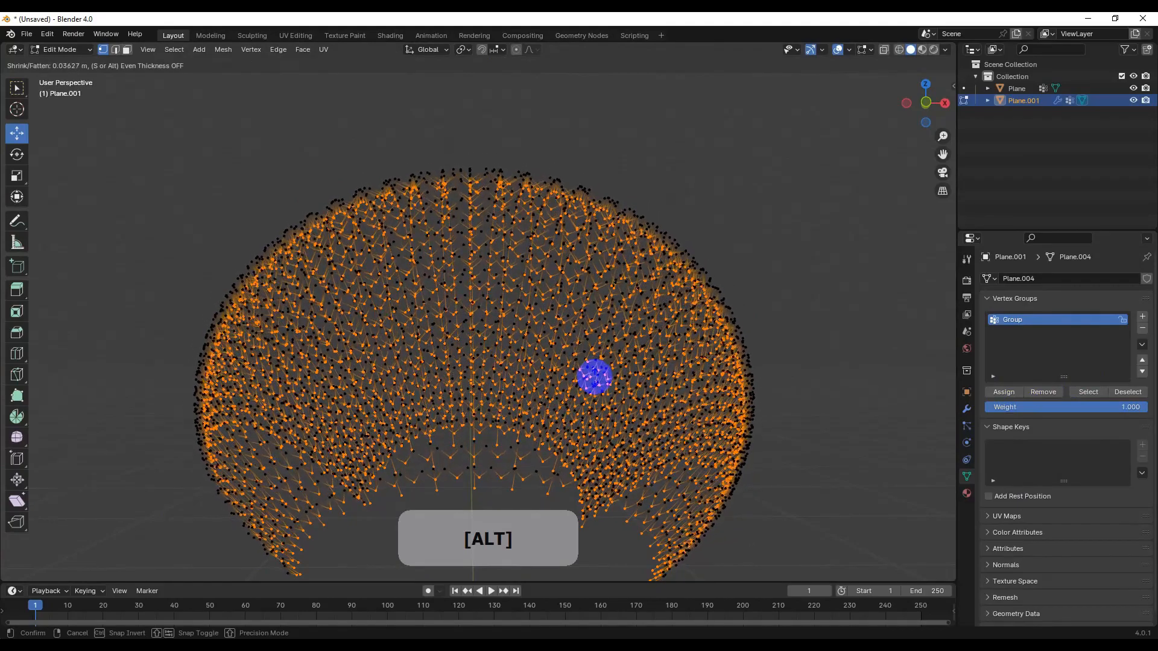
pyautogui.click(593, 374)
pyautogui.hotkey('ctrl', 'z')
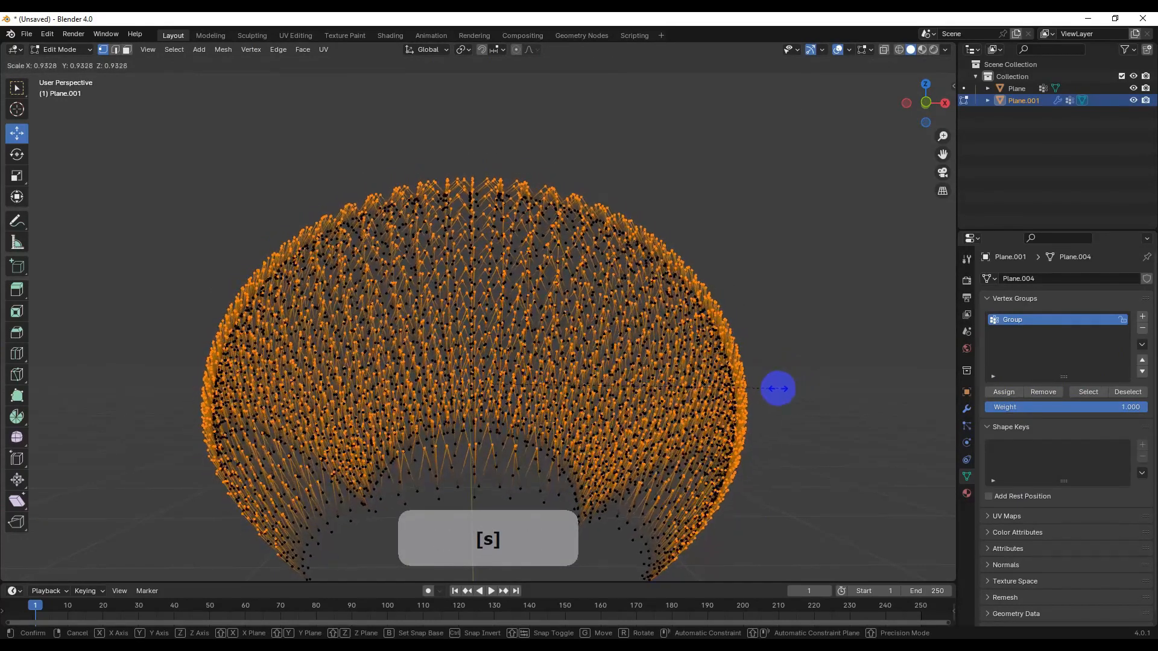
pyautogui.hotkey('ctrl', 'z')
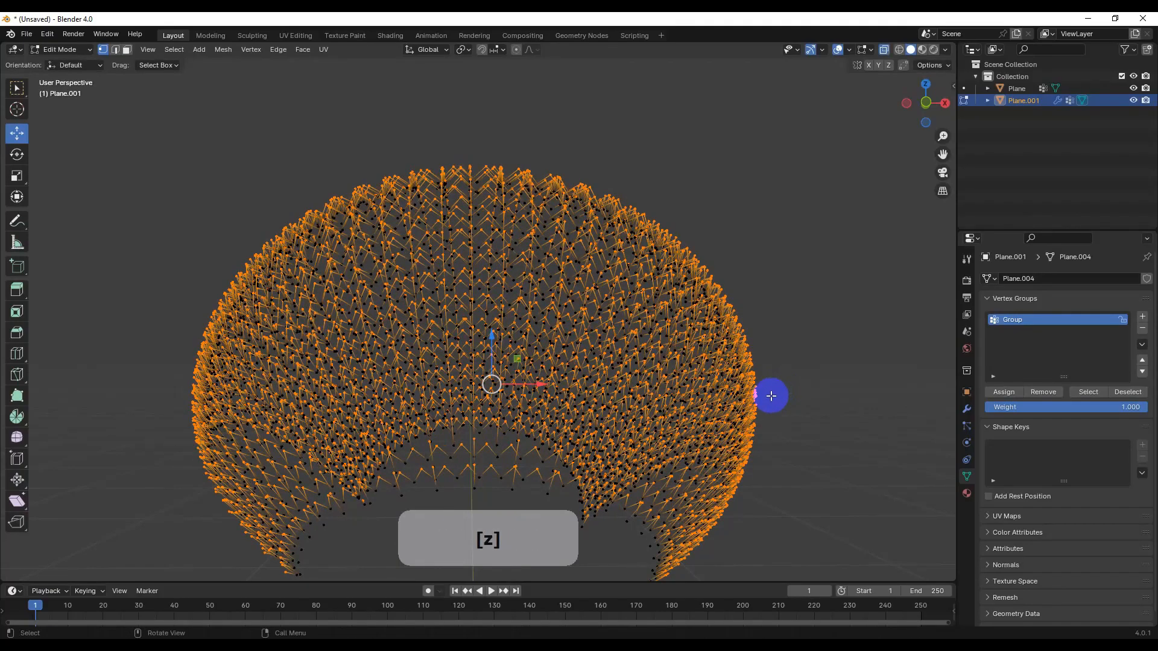
pyautogui.hotkey('alt', 's')
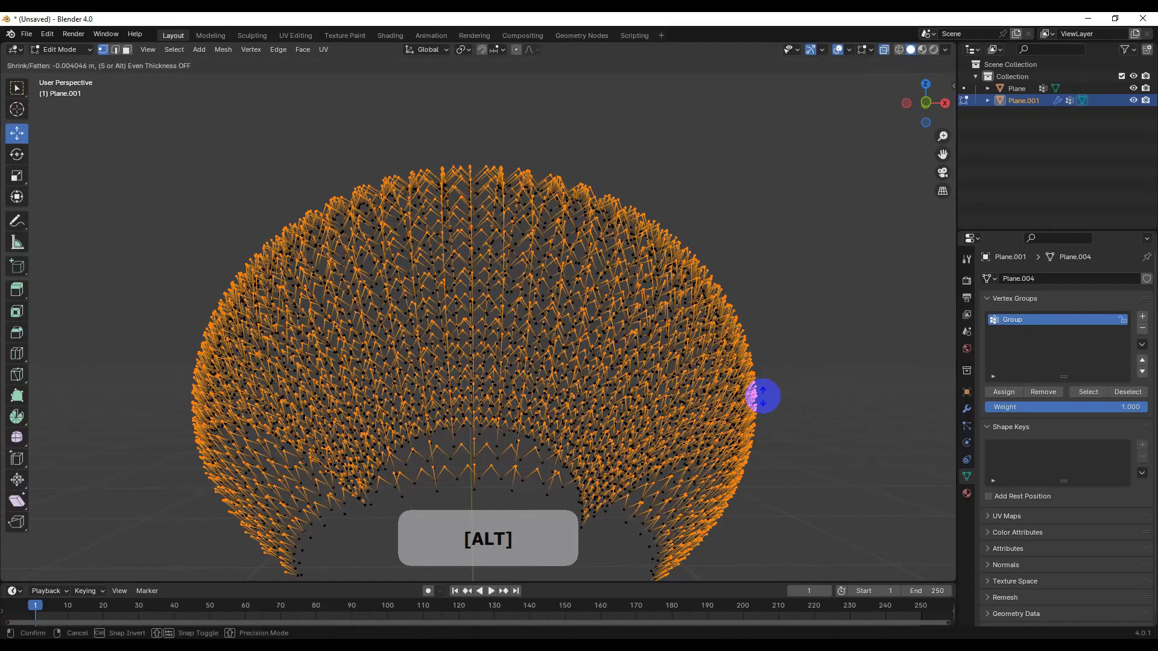
pyautogui.moveTo(762, 400); pyautogui.dragTo(518, 319, button='middle')
# - Leave Edit Mode and convert the zigzag mesh to a curve
pyautogui.press('Tab')
pyautogui.press('F3')
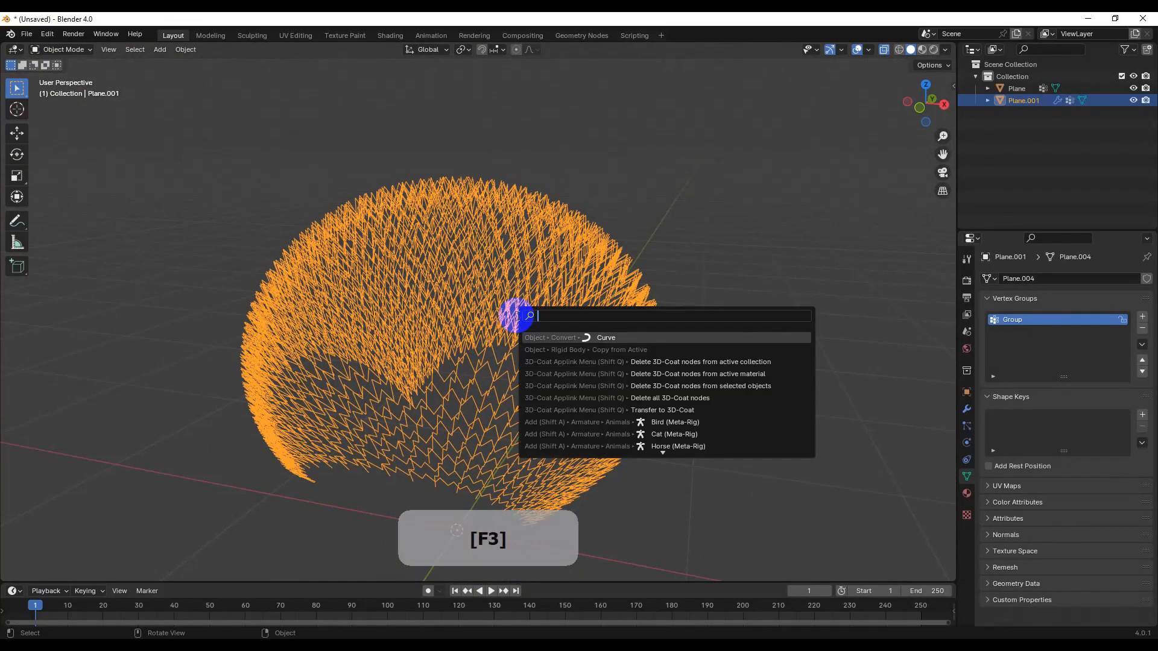
pyautogui.write('co')
pyautogui.press('Down')
pyautogui.press('Return')
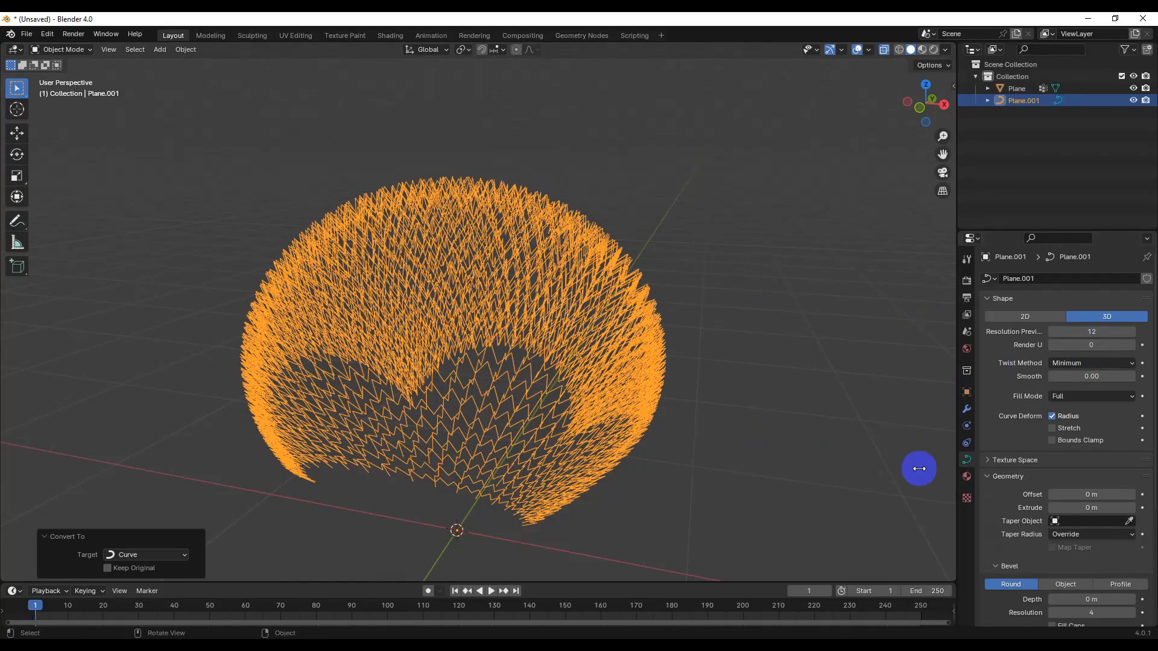
# - Give the curve a round bevel with a depth of 0.008 m
pyautogui.scroll(-2, 1033, 551)
pyautogui.press('0')
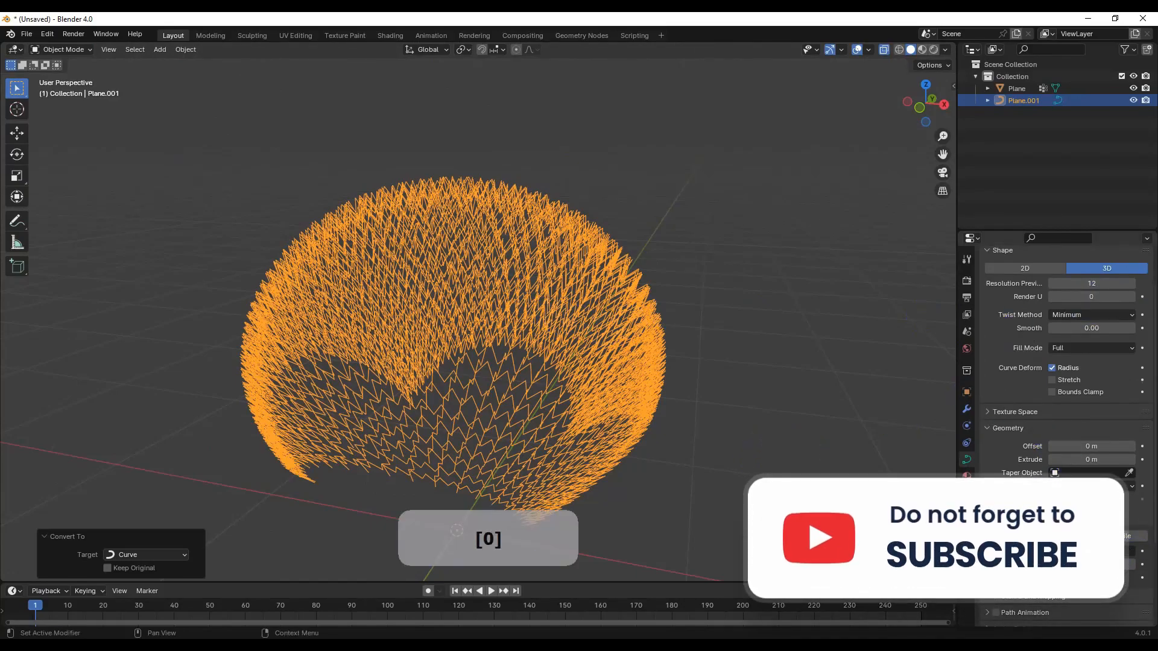
pyautogui.press('Return')
pyautogui.moveTo(486, 426); pyautogui.dragTo(486, 389, button='middle')
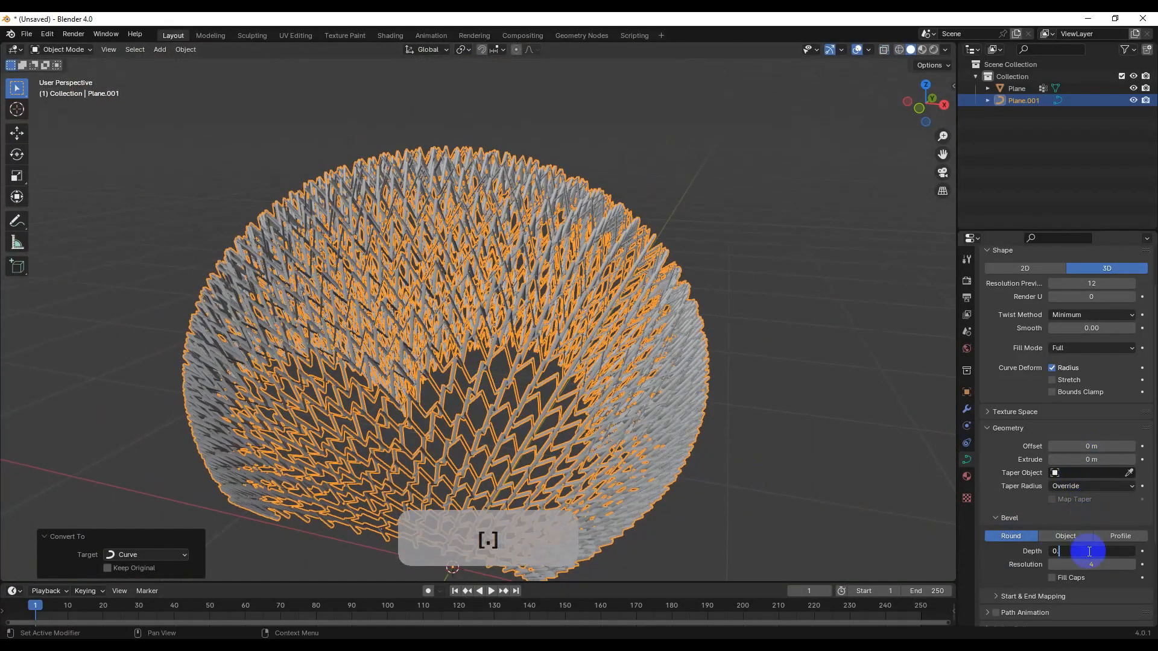
pyautogui.press('Return')
pyautogui.moveTo(648, 314); pyautogui.dragTo(593, 310, button='middle')
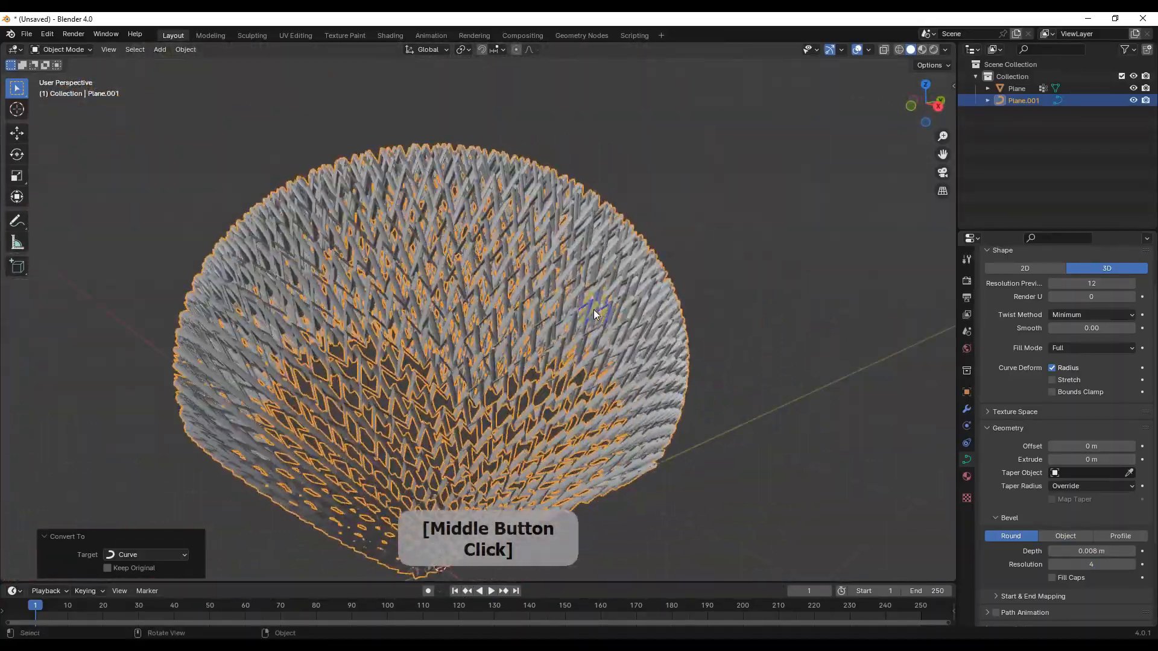
# - Set the curve's bevel depth to 0.01 m, trying a depth of 0.1 m first
pyautogui.click(1081, 550)
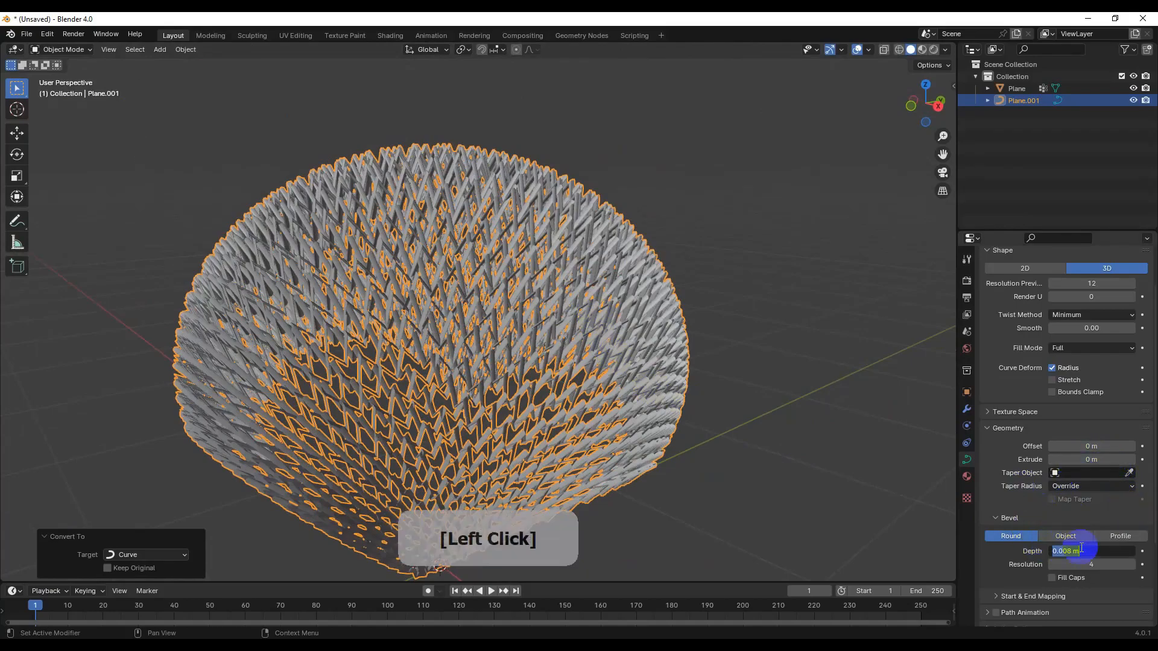
pyautogui.write('0.1')
pyautogui.press('Return')
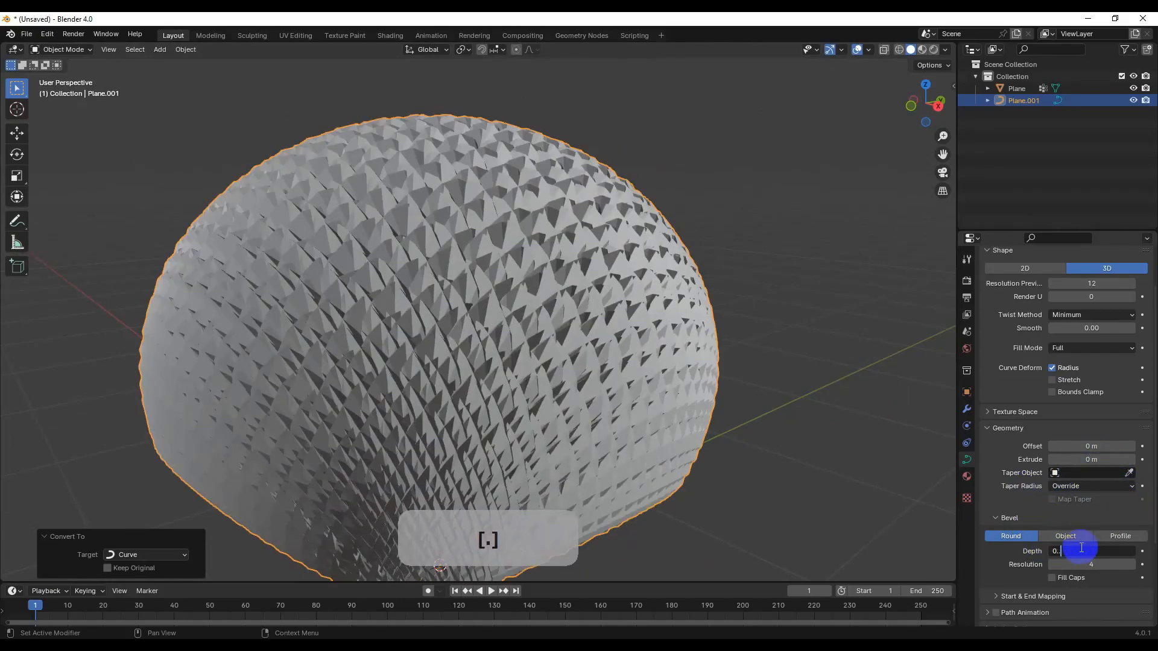
pyautogui.press('BackSpace')
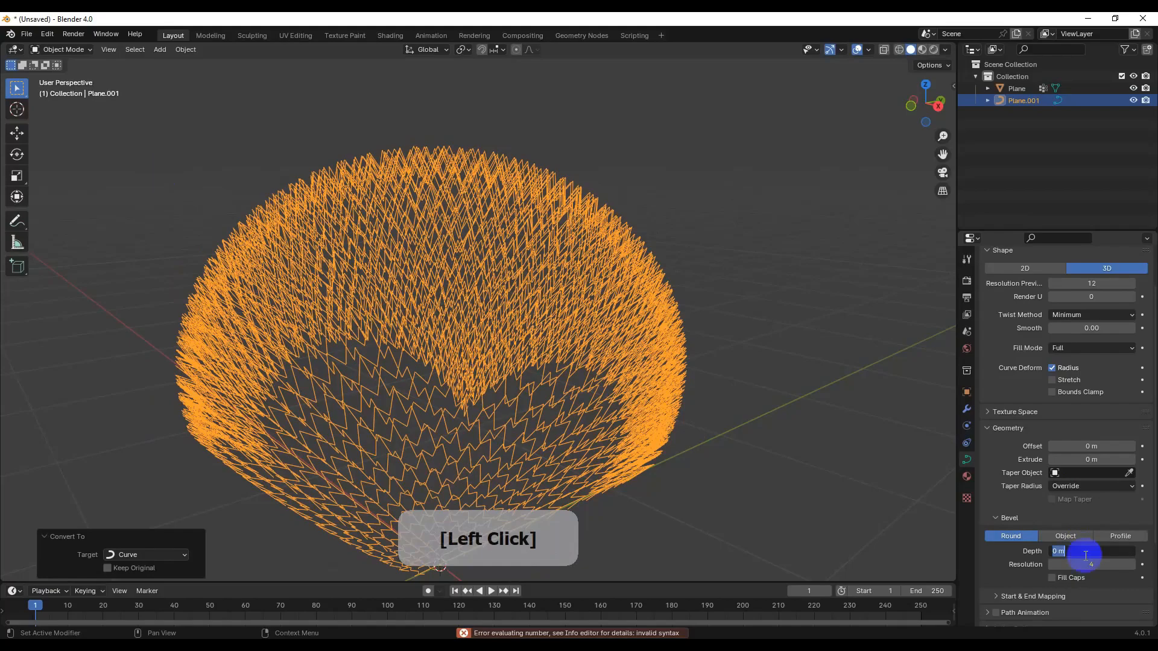
pyautogui.press('Return')
# - Apply Shade Smooth to the beveled curve strands
pyautogui.moveTo(422, 151); pyautogui.dragTo(441, 225, button='middle')
pyautogui.scroll(3, 441, 225)
pyautogui.scroll(-1, 442, 249)
pyautogui.press('Tab')
pyautogui.press('Tab')
pyautogui.moveTo(429, 268); pyautogui.dragTo(407, 320, button='middle')
pyautogui.rightClick(445, 330)
pyautogui.click(446, 335)
pyautogui.hotkey('ctrl', '2')
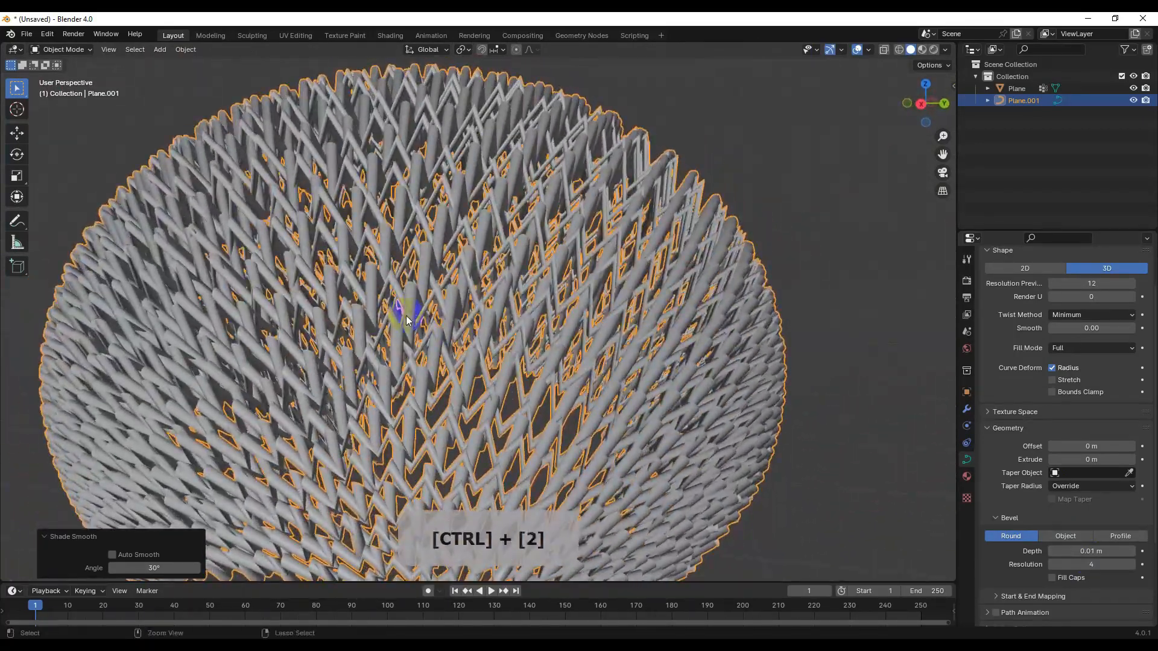
pyautogui.moveTo(448, 356); pyautogui.dragTo(540, 306, button='middle')
pyautogui.hotkey('ctrl', 'z')
# - Add a Subdivision Surface modifier to the beveled curve
pyautogui.click(966, 409)
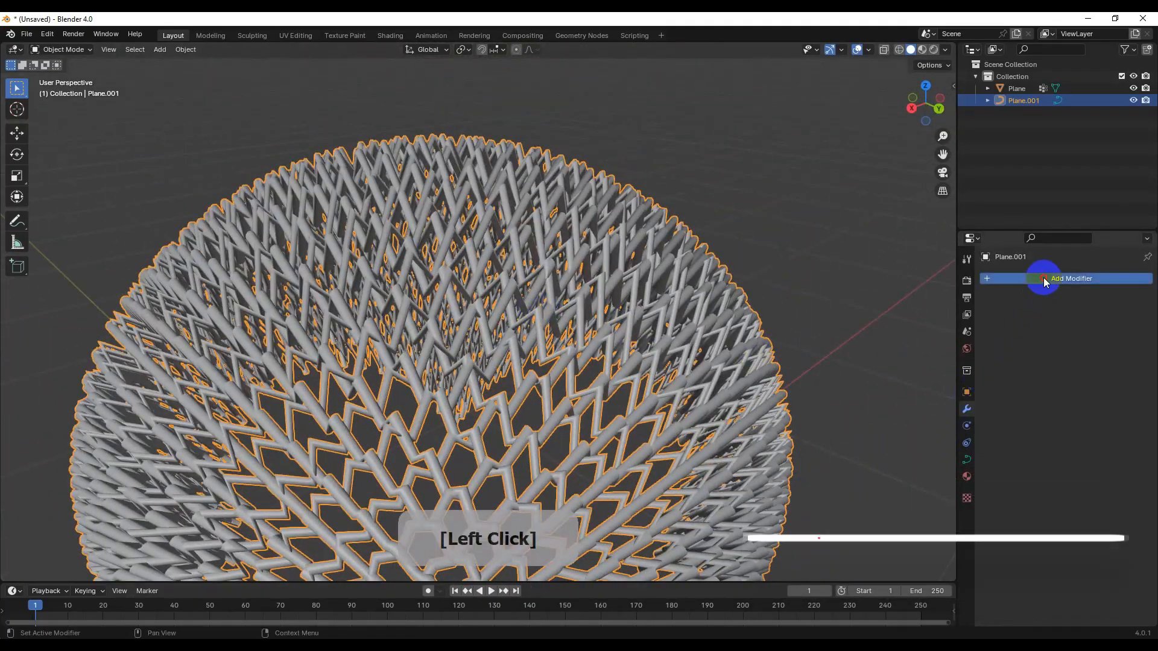
pyautogui.click(1039, 277)
pyautogui.moveTo(989, 266)
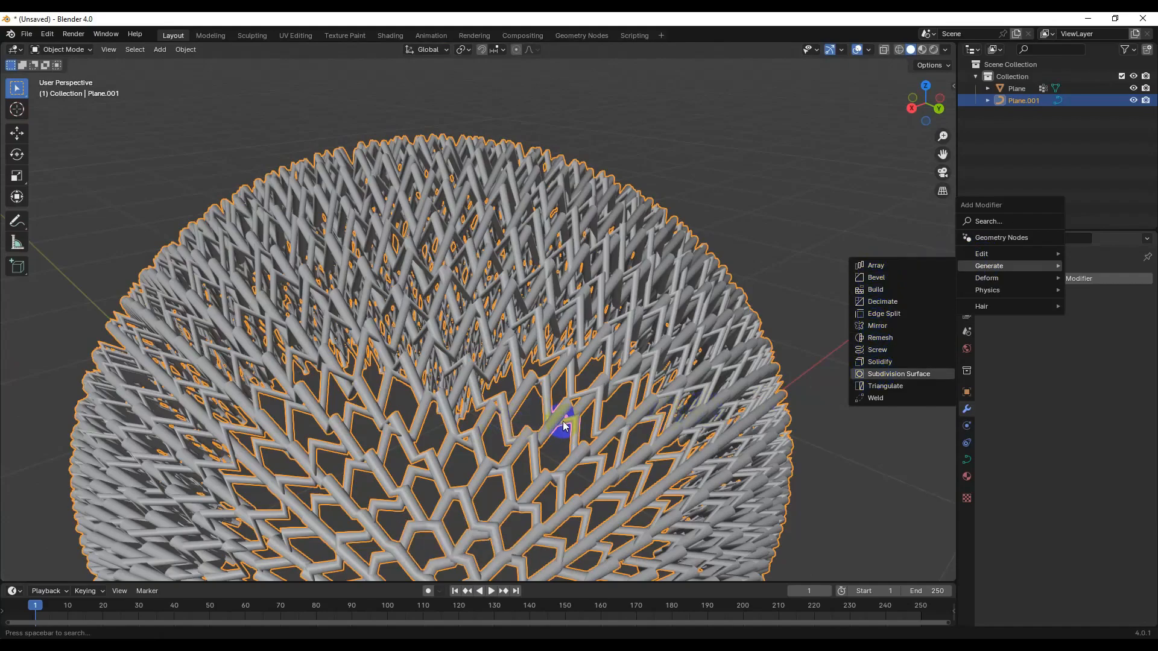
pyautogui.press('Return')
pyautogui.moveTo(601, 328); pyautogui.dragTo(498, 337, button='middle')
# - Try a bevel depth of 0.002 m on the subdivided curve and restore the depth to 0.01 m
pyautogui.click(966, 460)
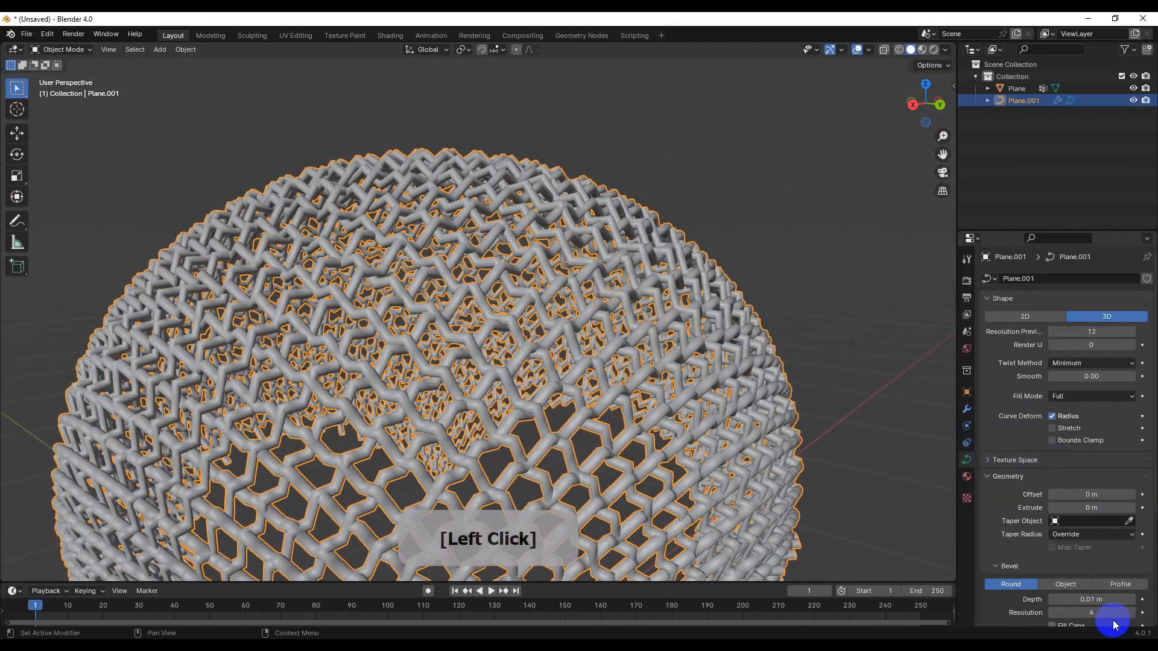
pyautogui.click(1090, 599)
pyautogui.write('0.002')
pyautogui.press('Return')
pyautogui.write('.0')
pyautogui.press('Return')
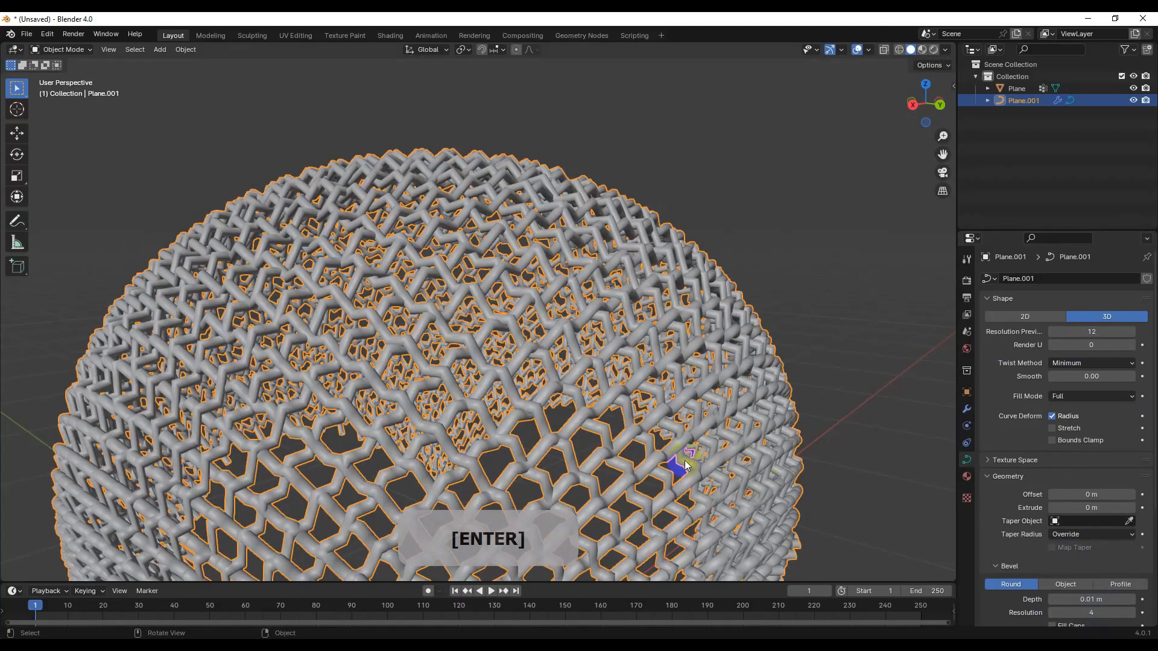
# - Pull the dome's lower curve points down about 0.396 m using smooth proportional editing with a size of about 0.467
pyautogui.moveTo(633, 305); pyautogui.dragTo(601, 322, button='middle')
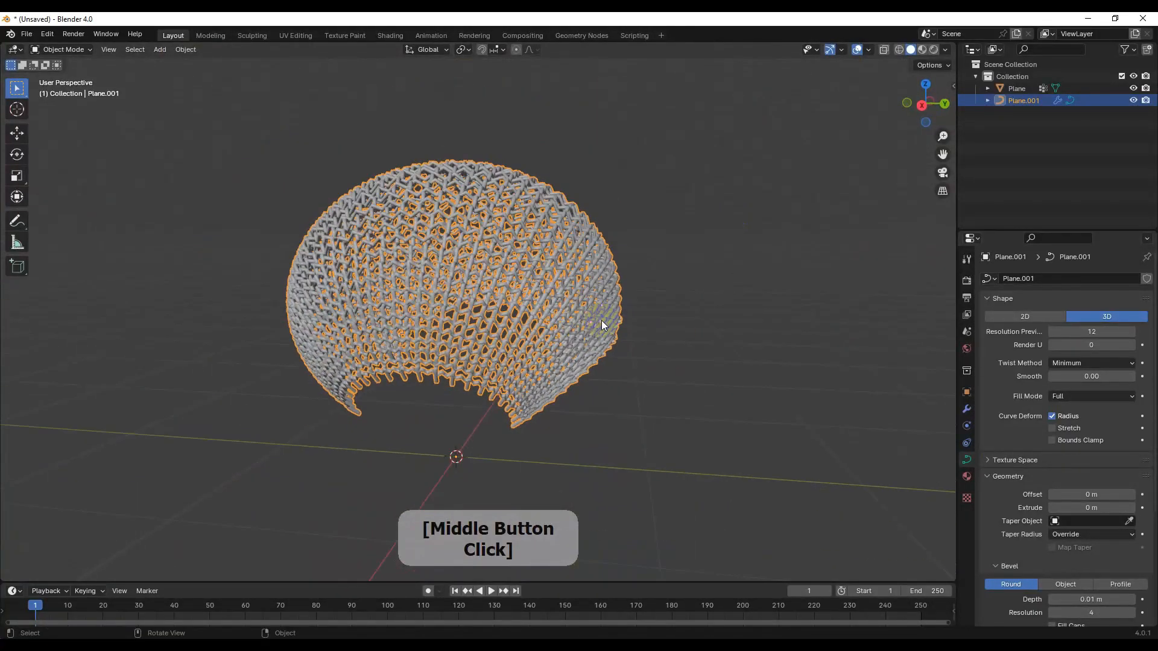
pyautogui.press('1')
pyautogui.click(559, 375)
pyautogui.press('Tab')
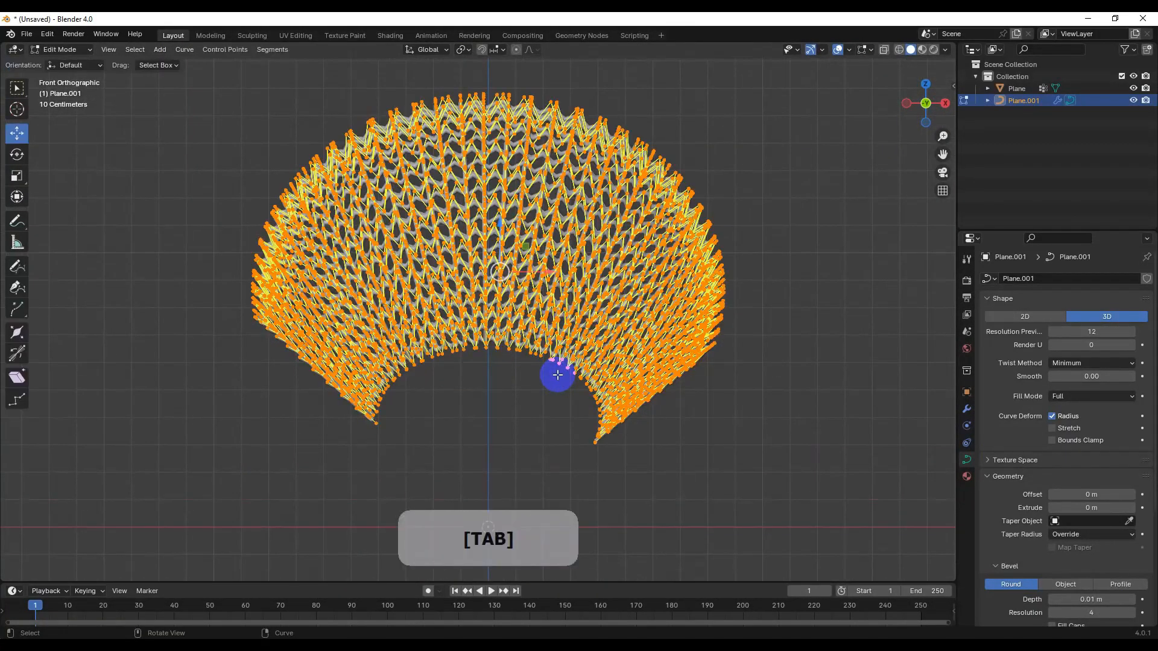
pyautogui.hotkey('alt', 'z')
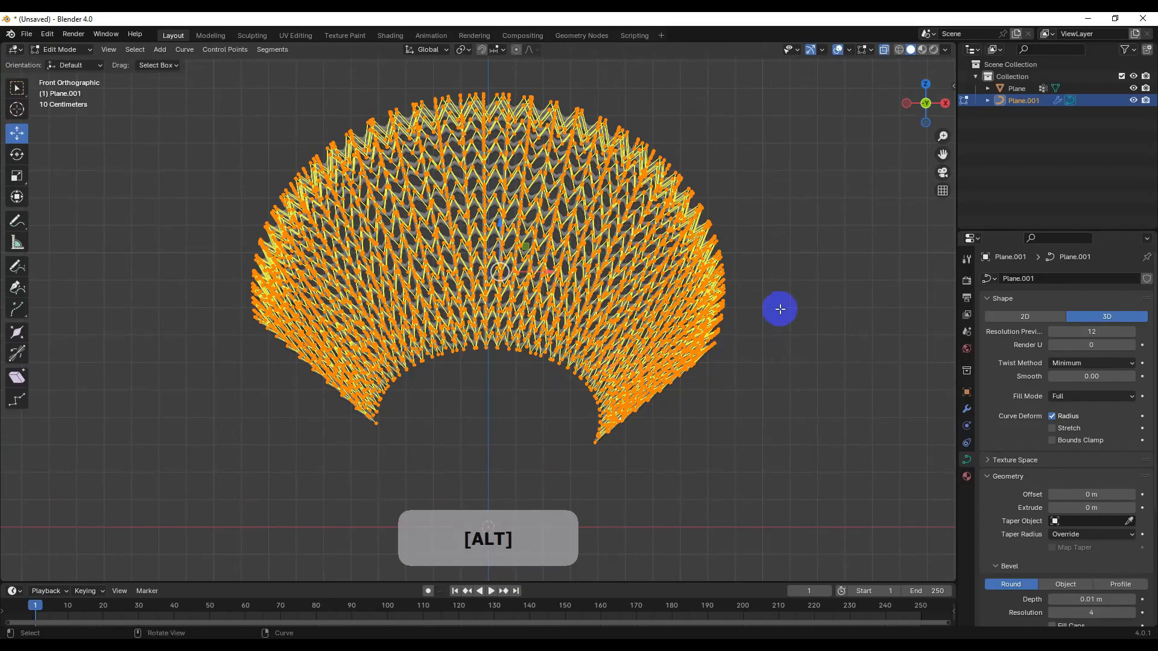
pyautogui.moveTo(770, 321); pyautogui.dragTo(180, 484)
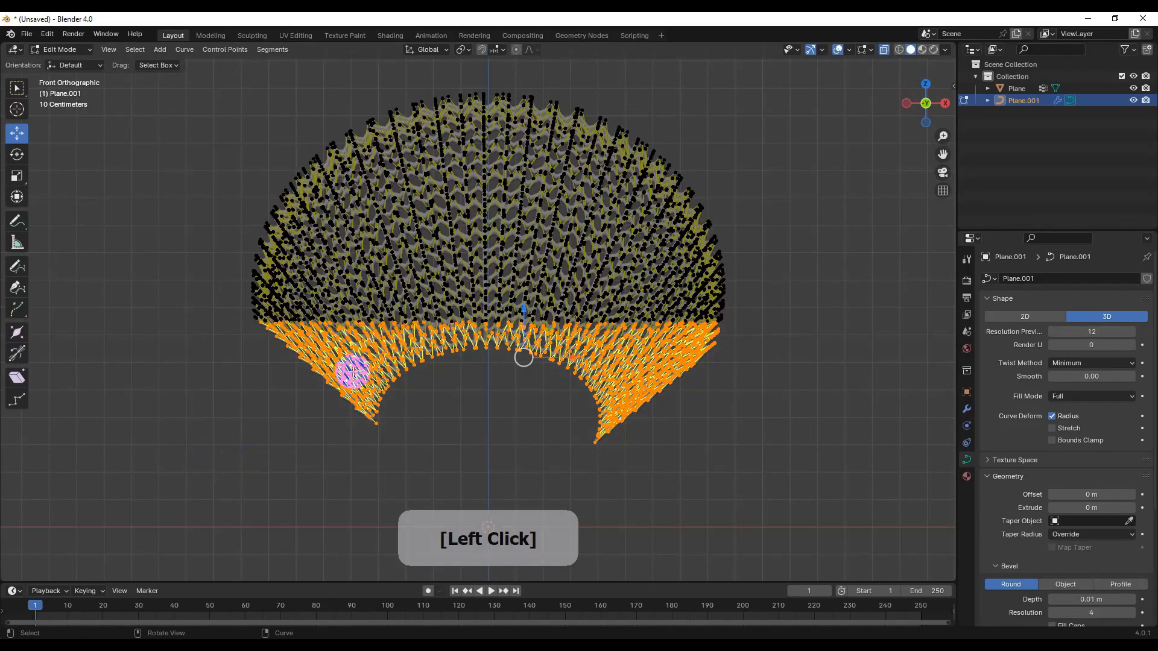
pyautogui.press('g')
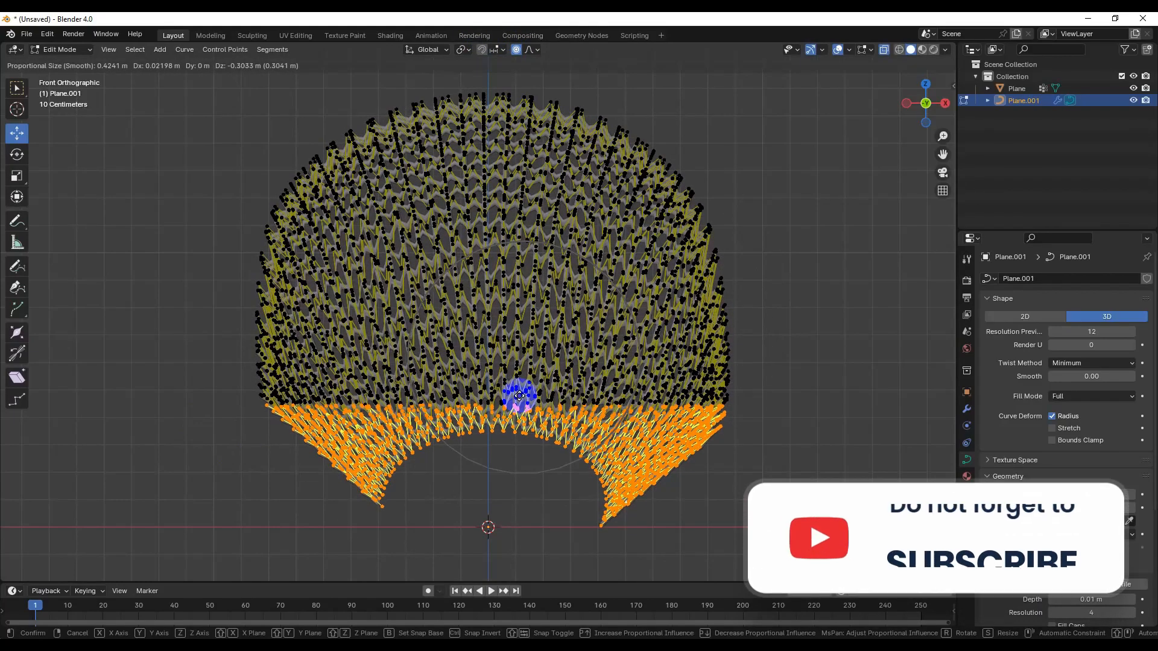
pyautogui.scroll(11, 518, 404)
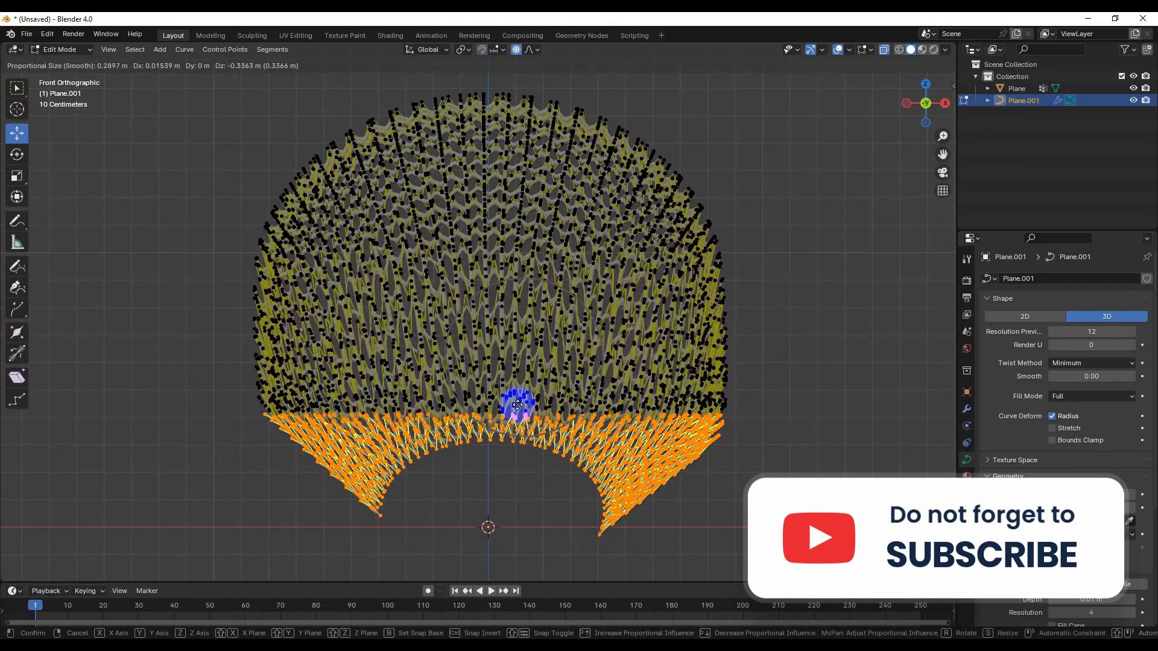
pyautogui.scroll(-12, 517, 420)
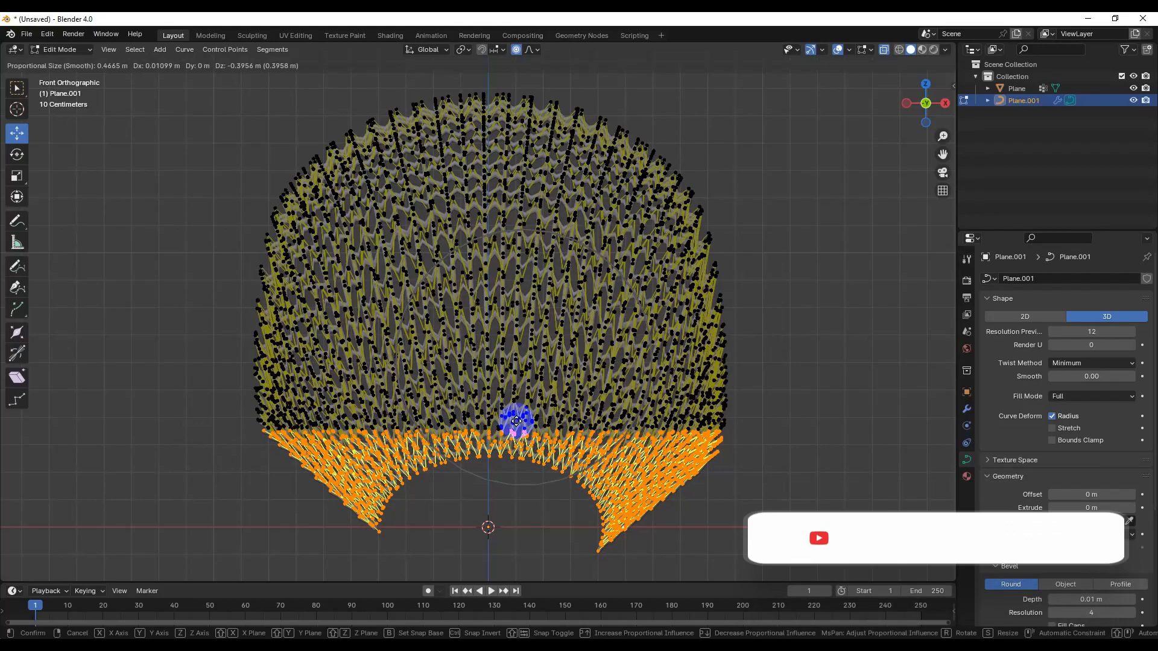
pyautogui.click(516, 420)
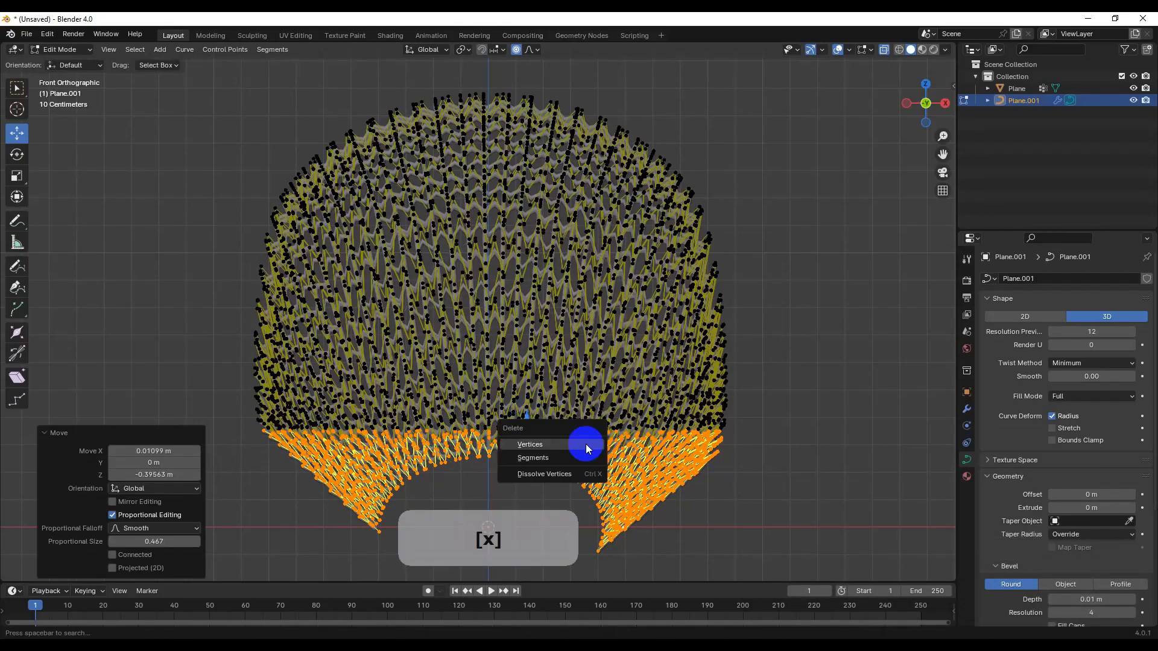
# - Delete the selected lower vertices so that the woven dome ends in a flat open rim
pyautogui.click(531, 446)
pyautogui.moveTo(531, 446); pyautogui.dragTo(313, 379, button='middle')
pyautogui.press('Tab')
pyautogui.scroll(4, 545, 374)
pyautogui.scroll(-6, 440, 370)
pyautogui.scroll(2, 620, 406)
pyautogui.scroll(-7, 470, 356)
pyautogui.press('1')
pyautogui.scroll(4, 533, 392)
pyautogui.press('Tab')
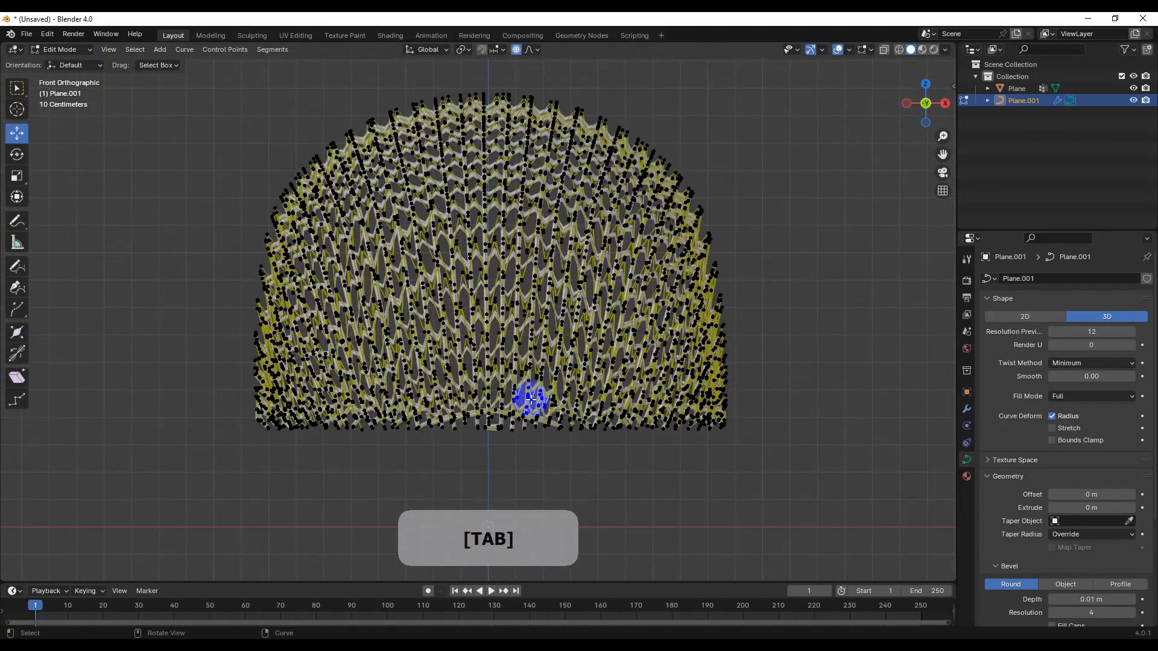
pyautogui.moveTo(525, 416); pyautogui.dragTo(551, 394, button='middle')
pyautogui.press('1')
pyautogui.hotkey('alt', 'z')
pyautogui.scroll(2, 567, 385)
pyautogui.hotkey('alt', 'z')
pyautogui.hotkey('shift', 'a')
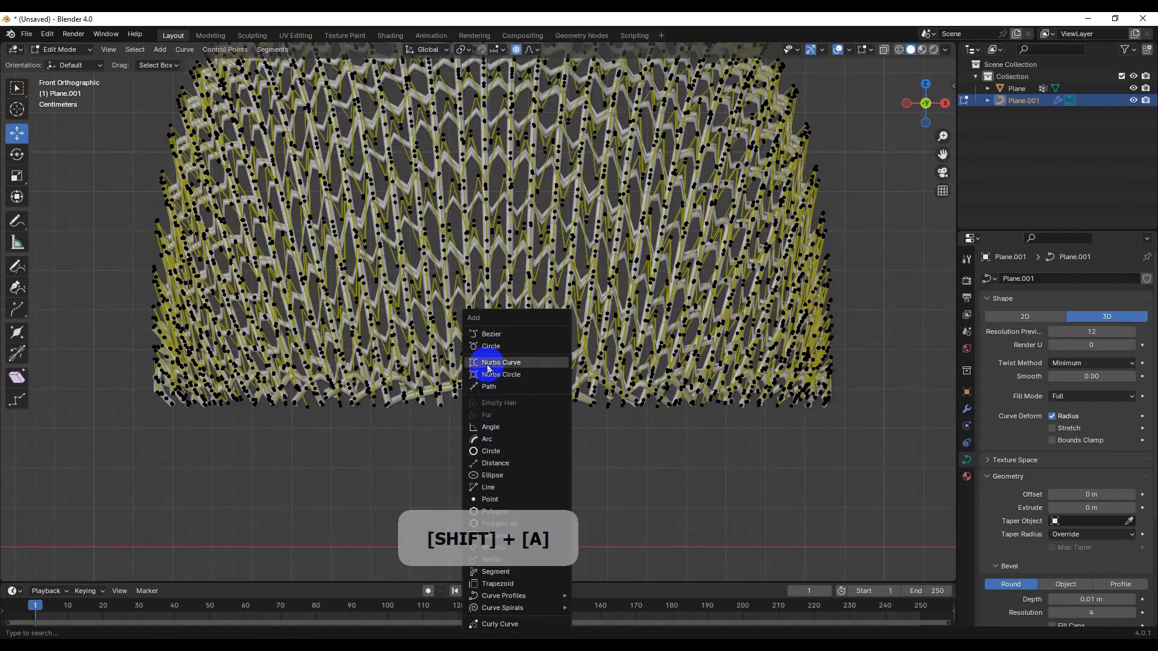
pyautogui.hotkey('shift', 'a')
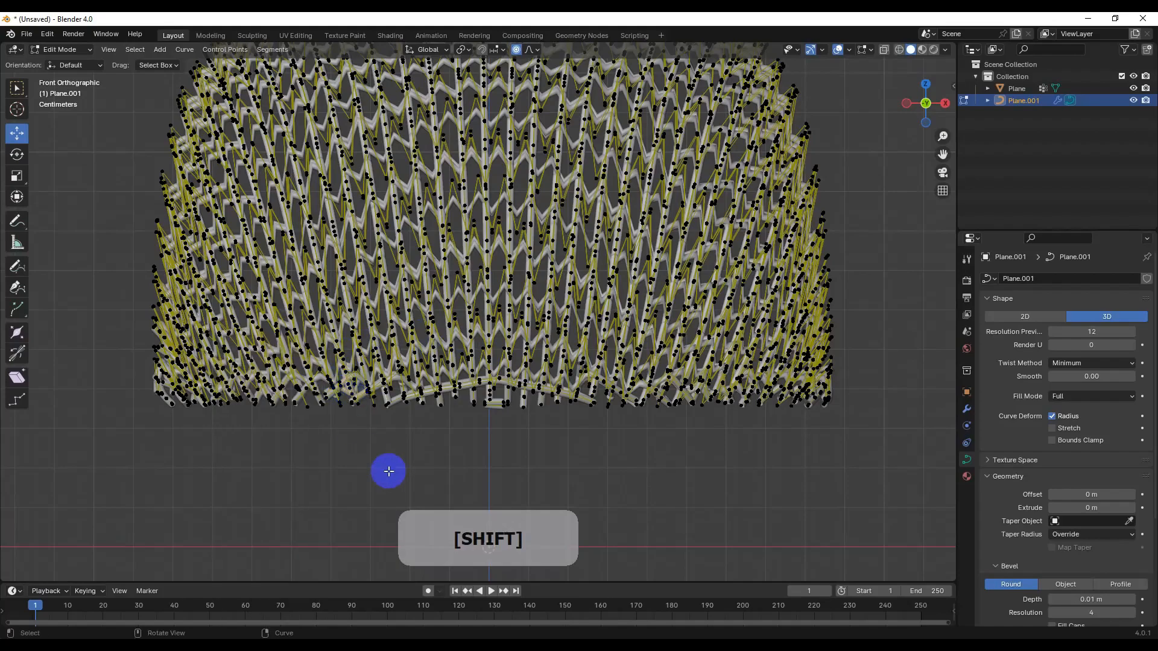
pyautogui.press('Tab')
# - Add a 32-vertex mesh circle and raise it along Z to the woven dome's lower rim
pyautogui.hotkey('shift', 'a')
pyautogui.moveTo(396, 401)
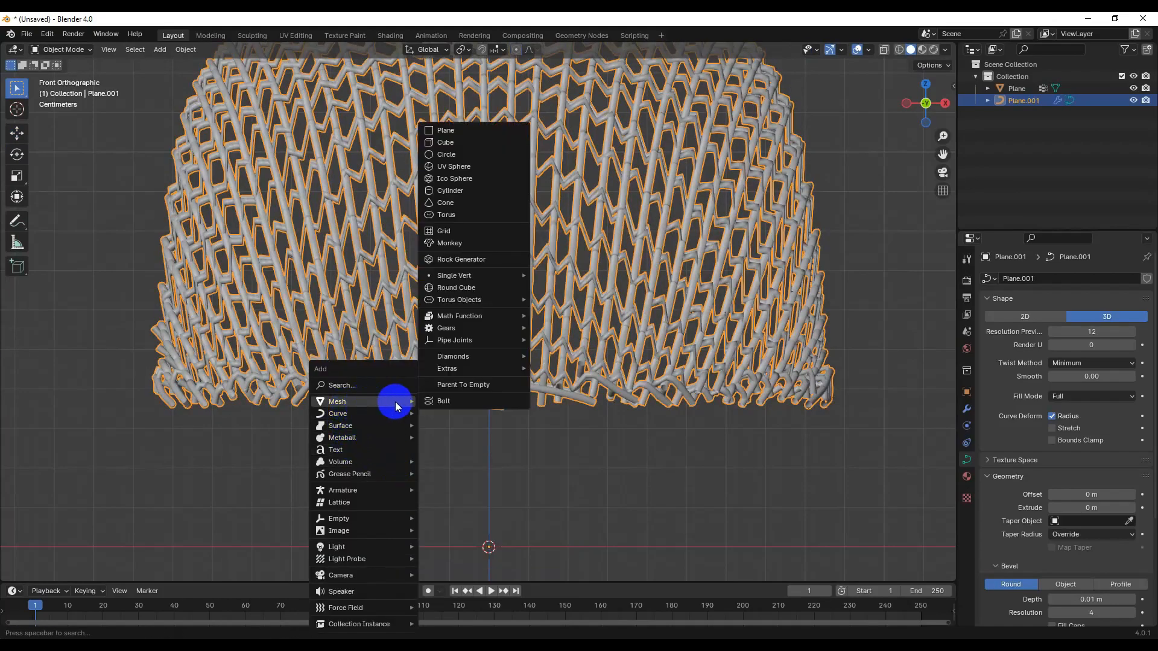
pyautogui.click(447, 154)
pyautogui.scroll(-5, 590, 425)
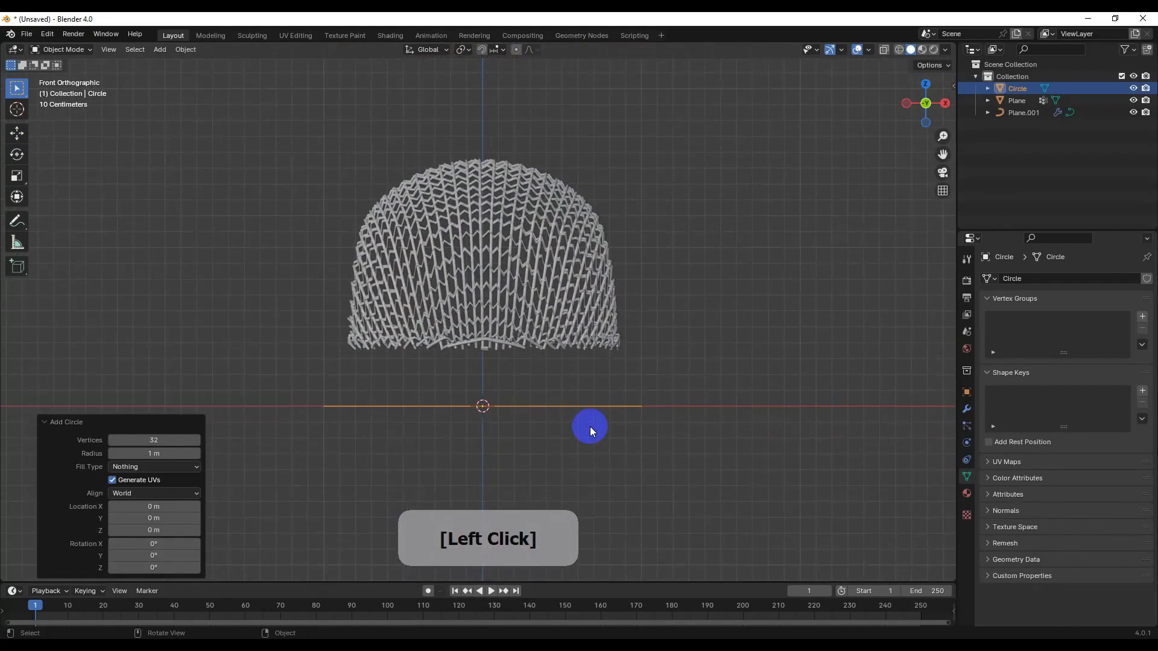
pyautogui.press('g')
pyautogui.press('z')
pyautogui.click(620, 377)
pyautogui.scroll(3, 621, 377)
# - Scale the circle to 0.88 so it fits closely around the dome's rim
pyautogui.press('Tab')
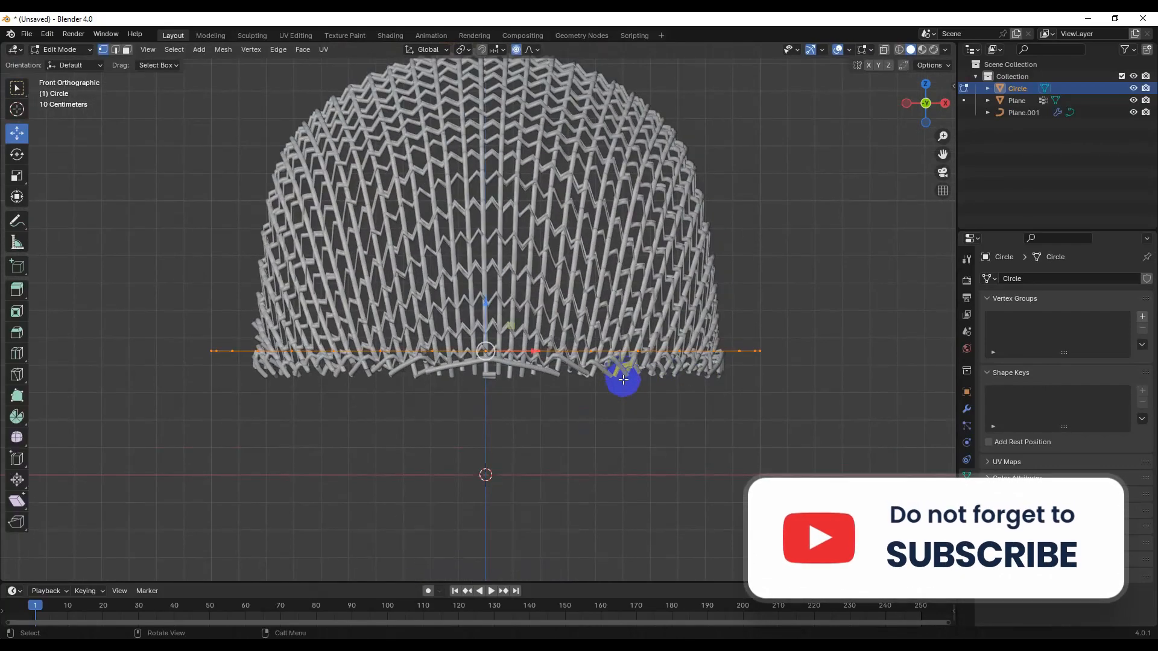
pyautogui.moveTo(620, 377); pyautogui.dragTo(644, 432, button='middle')
pyautogui.press('s')
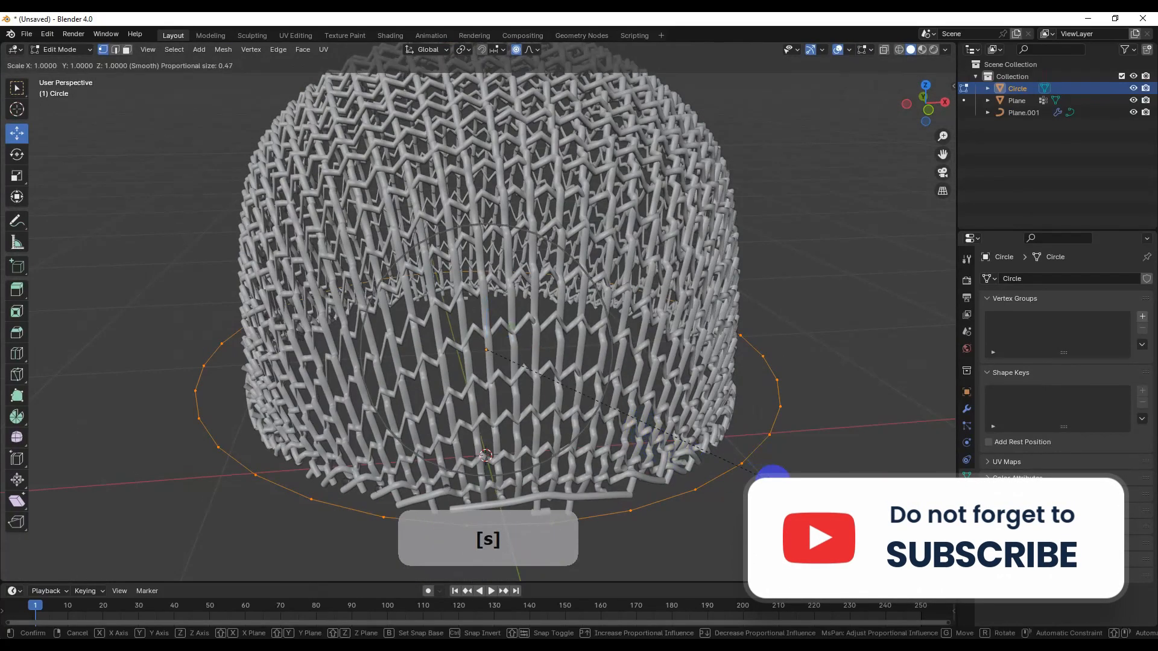
pyautogui.click(739, 464)
# - Turn off proportional editing and extrude the circle upward about 0.13 m along Z into a band
pyautogui.click(515, 49)
pyautogui.press('e')
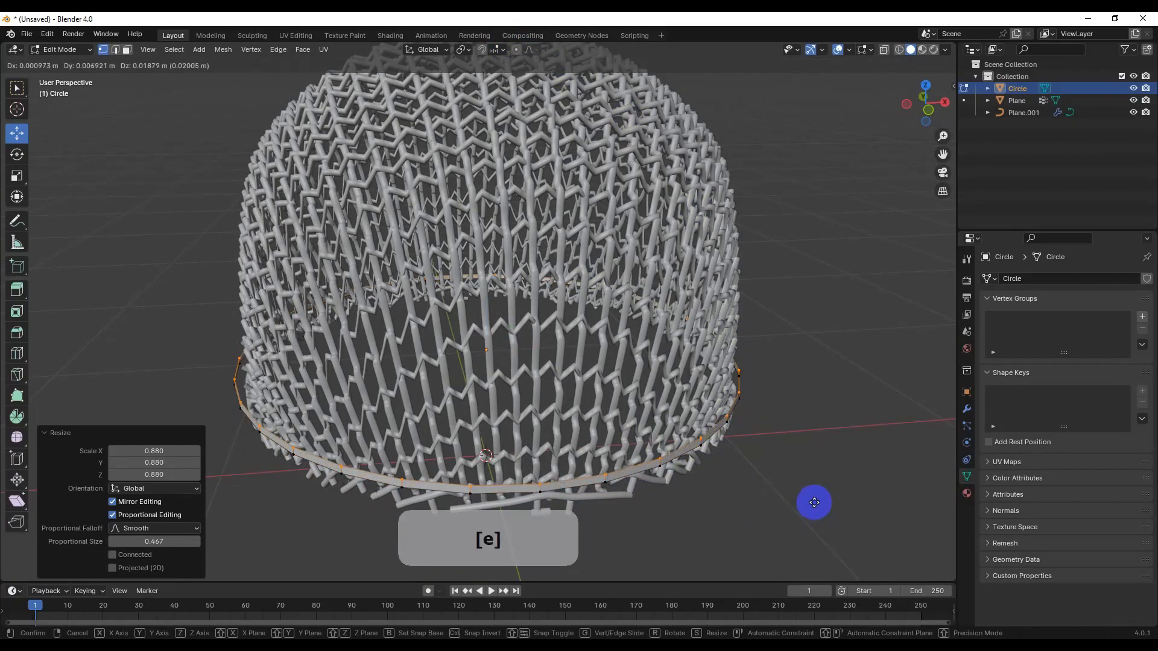
pyautogui.press('z')
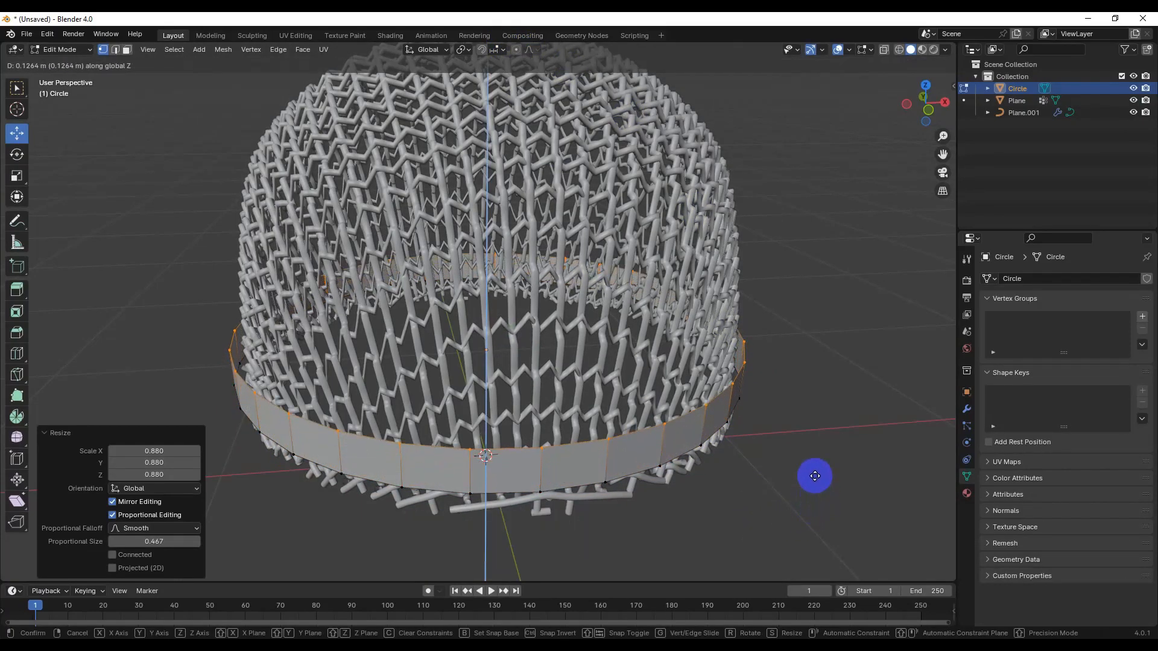
pyautogui.click(815, 474)
pyautogui.moveTo(815, 473); pyautogui.dragTo(705, 429, button='middle')
# - Move the whole band down about 0.102 m along Z around the dome's lower rim
pyautogui.press('a')
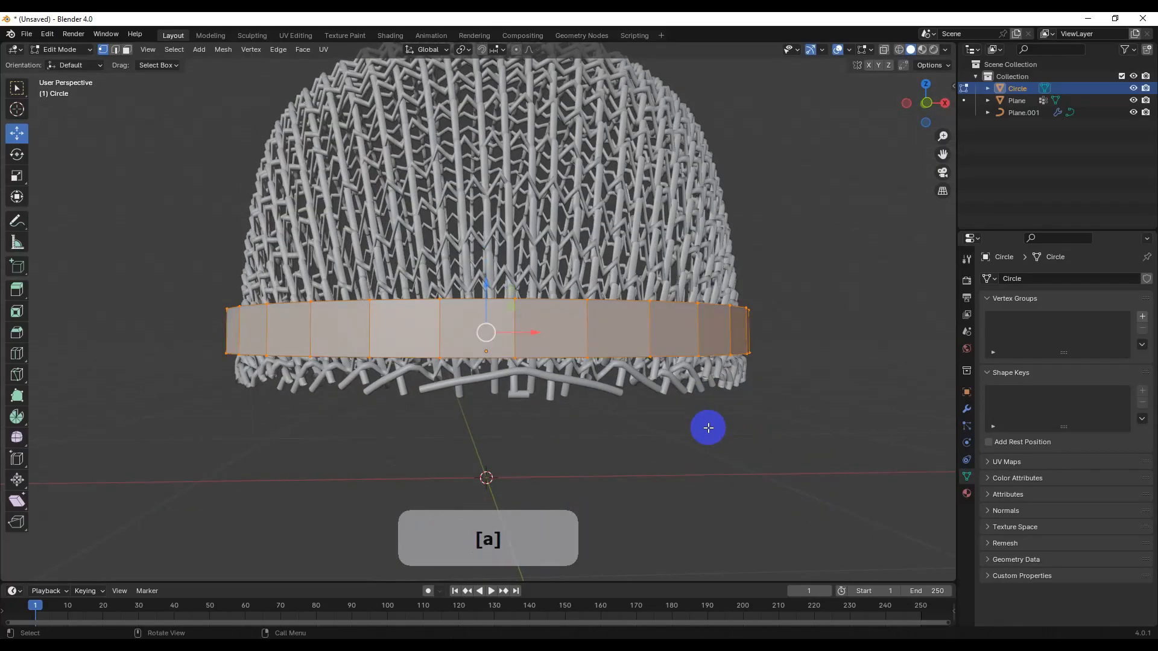
pyautogui.moveTo(487, 285); pyautogui.dragTo(487, 314)
pyautogui.moveTo(486, 315); pyautogui.dragTo(530, 382, button='middle')
# - Extrude the whole band and scale the new faces inward to give the band thickness
pyautogui.scroll(4, 648, 482)
pyautogui.keyDown('shift'); pyautogui.scroll(-3, 648, 482); pyautogui.keyUp('shift')
pyautogui.press('e')
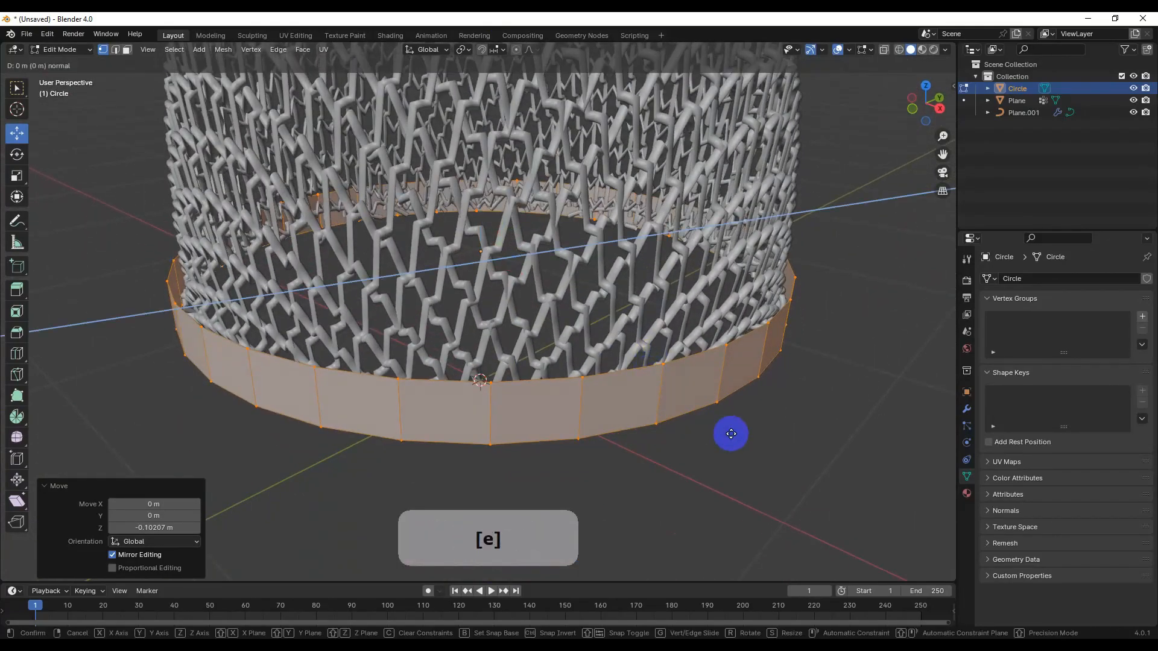
pyautogui.press('s')
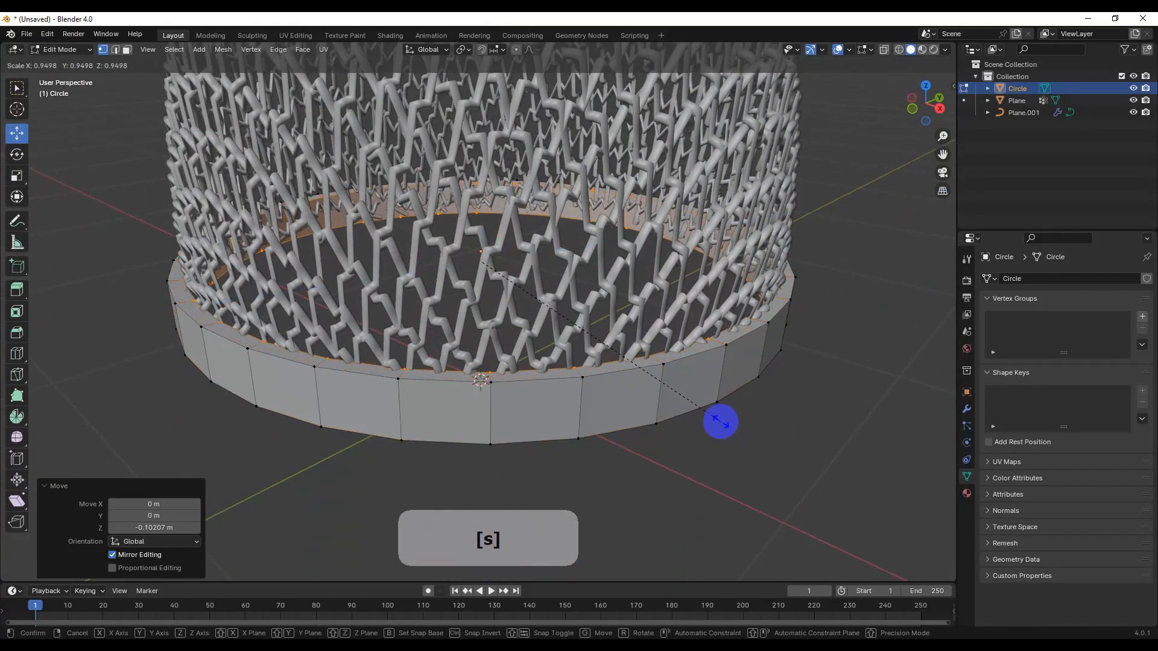
pyautogui.click(710, 413)
# - Add one centered loop cut around the band and scale it outward by about 1.03 with proportional editing on
pyautogui.moveTo(721, 481); pyautogui.dragTo(698, 454, button='middle')
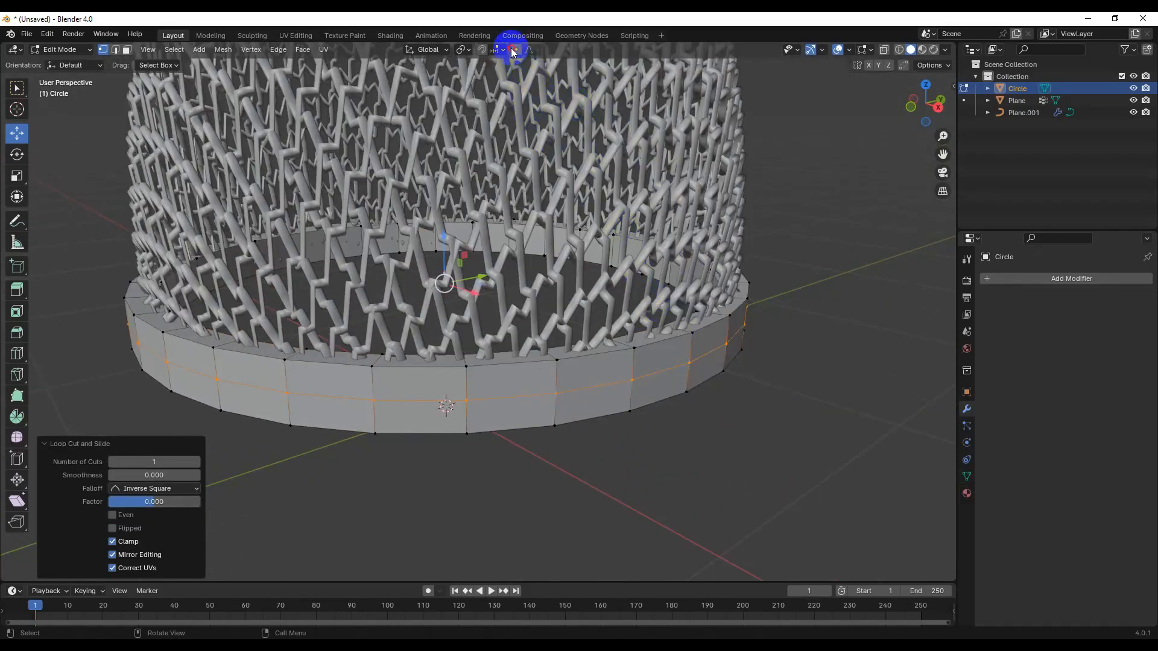
pyautogui.click(513, 50)
pyautogui.press('s')
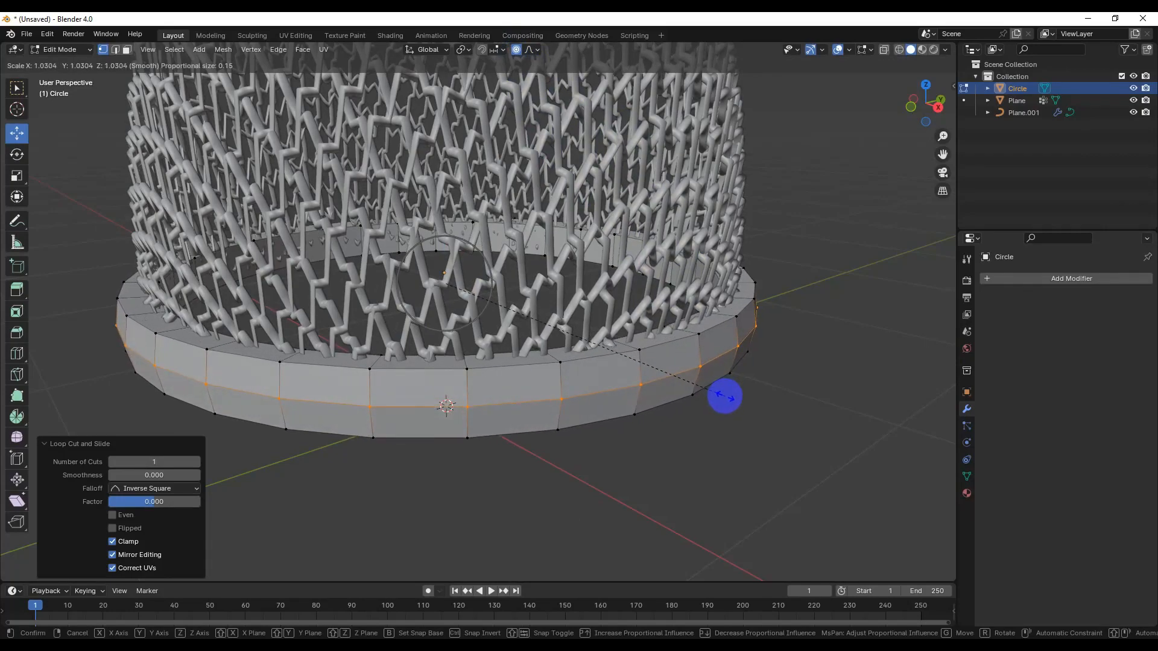
pyautogui.click(724, 396)
# - Bevel the band's upper outer edge loop by 0.036 m and its lower one by about 0.034 m, with two segments each
pyautogui.keyDown('alt'); pyautogui.click(697, 333); pyautogui.keyUp('alt')
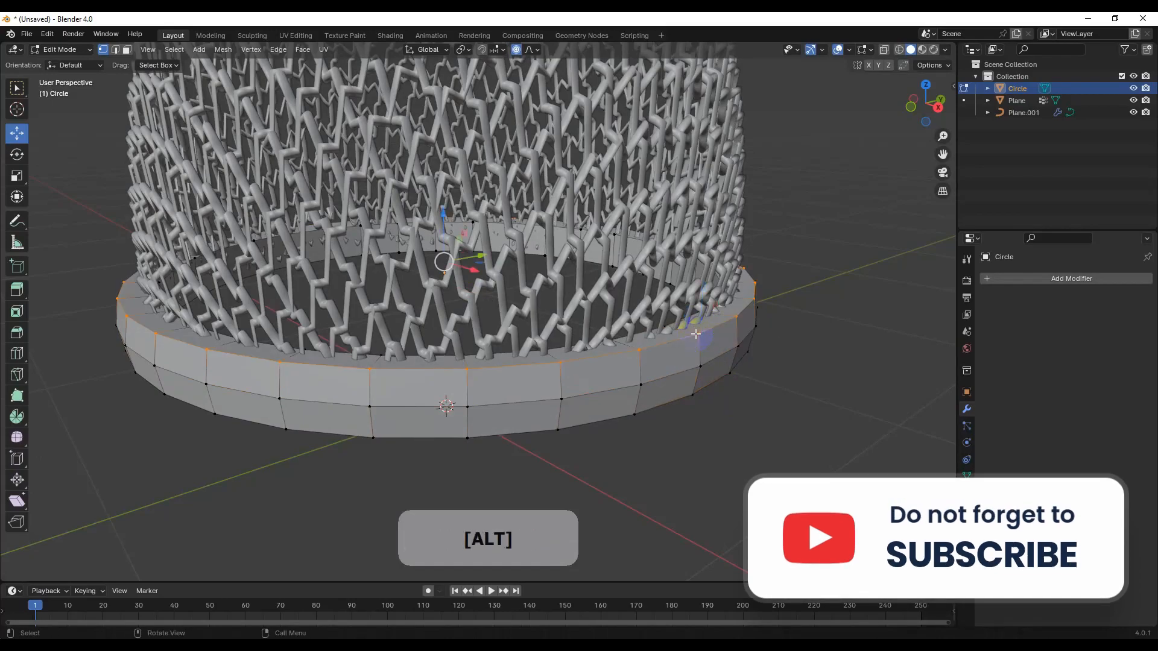
pyautogui.scroll(-4, 709, 350)
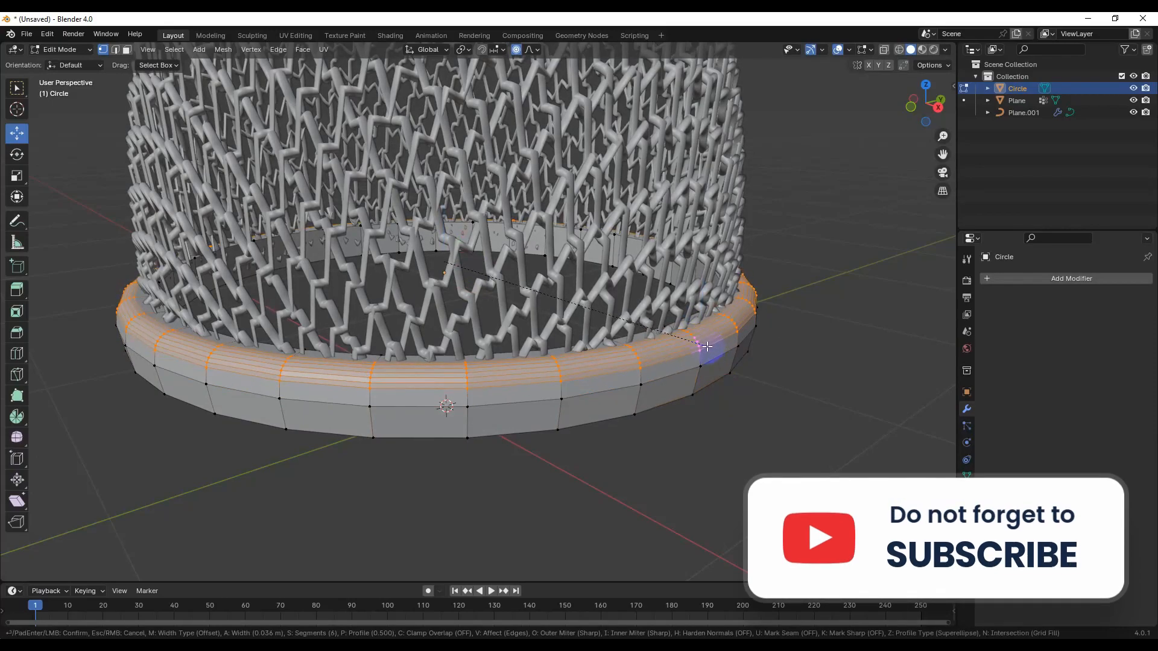
pyautogui.click(707, 351)
pyautogui.moveTo(707, 351); pyautogui.dragTo(681, 314, button='middle')
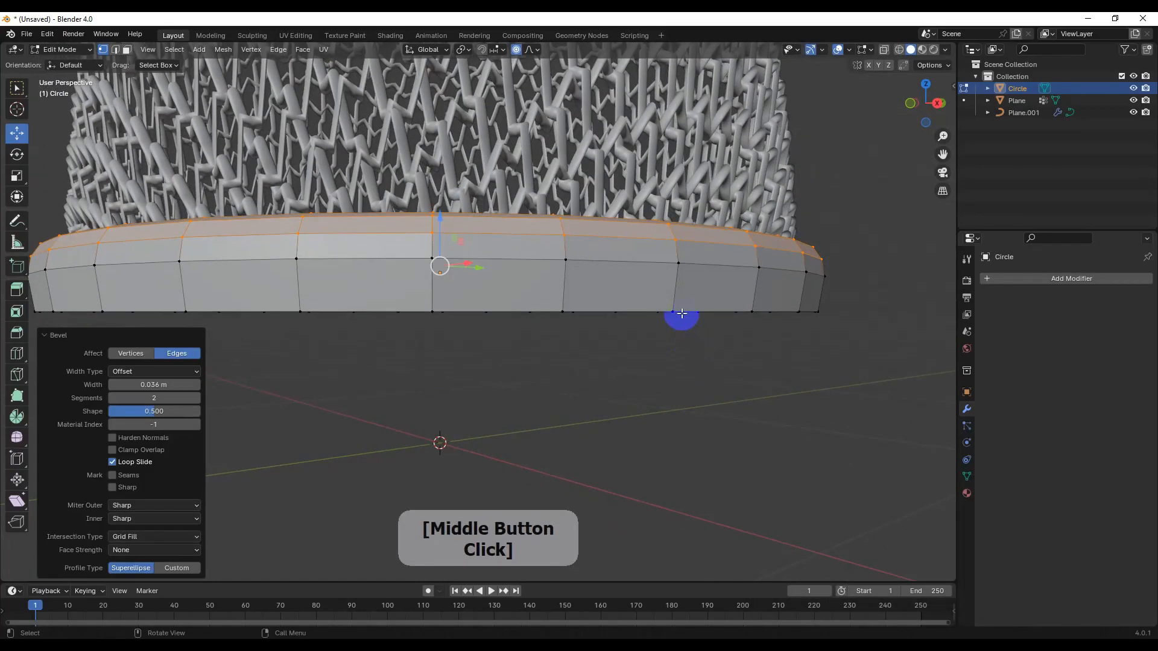
pyautogui.keyDown('alt'); pyautogui.click(678, 313); pyautogui.keyUp('alt')
pyautogui.hotkey('ctrl', 'b')
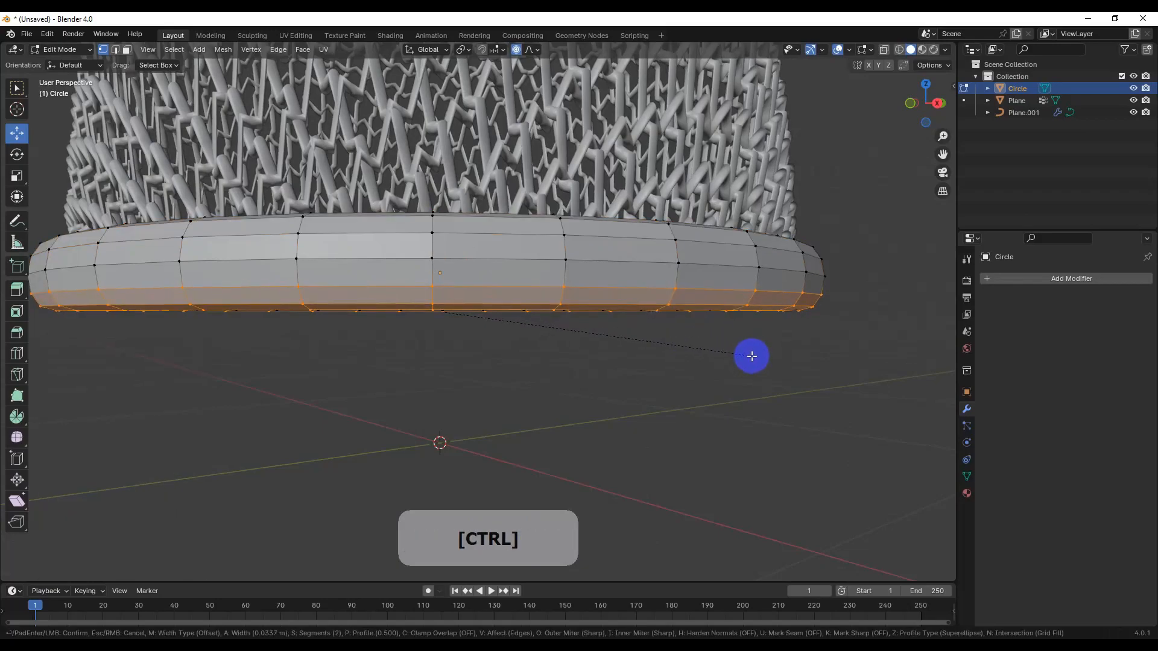
pyautogui.click(752, 356)
# - Leave mesh editing and apply Shade Smooth to the rounded band
pyautogui.press('Tab')
pyautogui.moveTo(692, 332); pyautogui.dragTo(703, 376, button='middle')
pyautogui.rightClick(703, 377)
pyautogui.click(701, 386)
pyautogui.moveTo(686, 421); pyautogui.dragTo(604, 356, button='middle')
# - Duplicate the woven dome in place and rotate the copy 180° in the front view
pyautogui.click(521, 234)
pyautogui.press('KP_1')
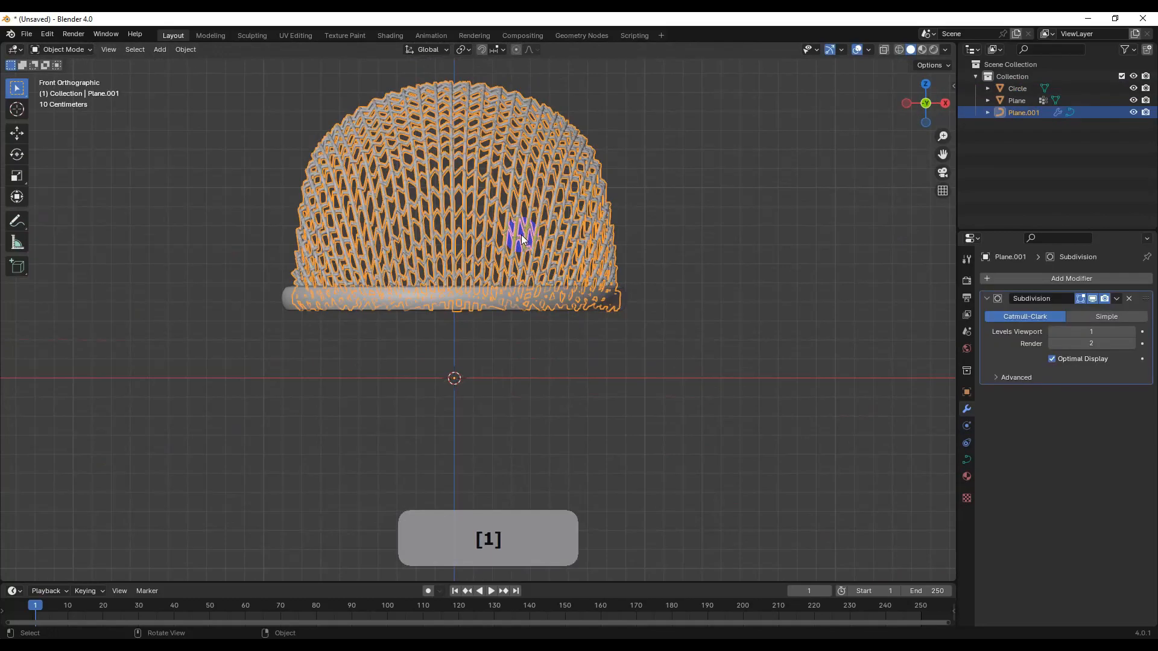
pyautogui.keyDown('shift'); pyautogui.moveTo(521, 234); pyautogui.dragTo(535, 233, button='middle'); pyautogui.keyUp('shift')
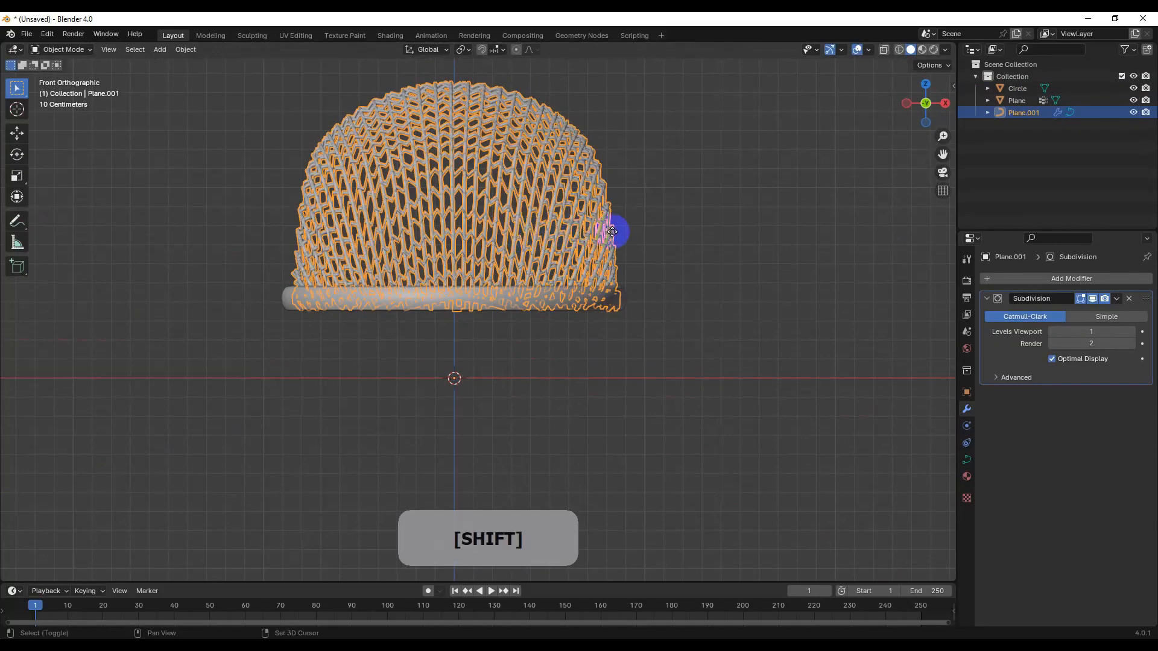
pyautogui.hotkey('shift', 'd')
pyautogui.rightClick(631, 232)
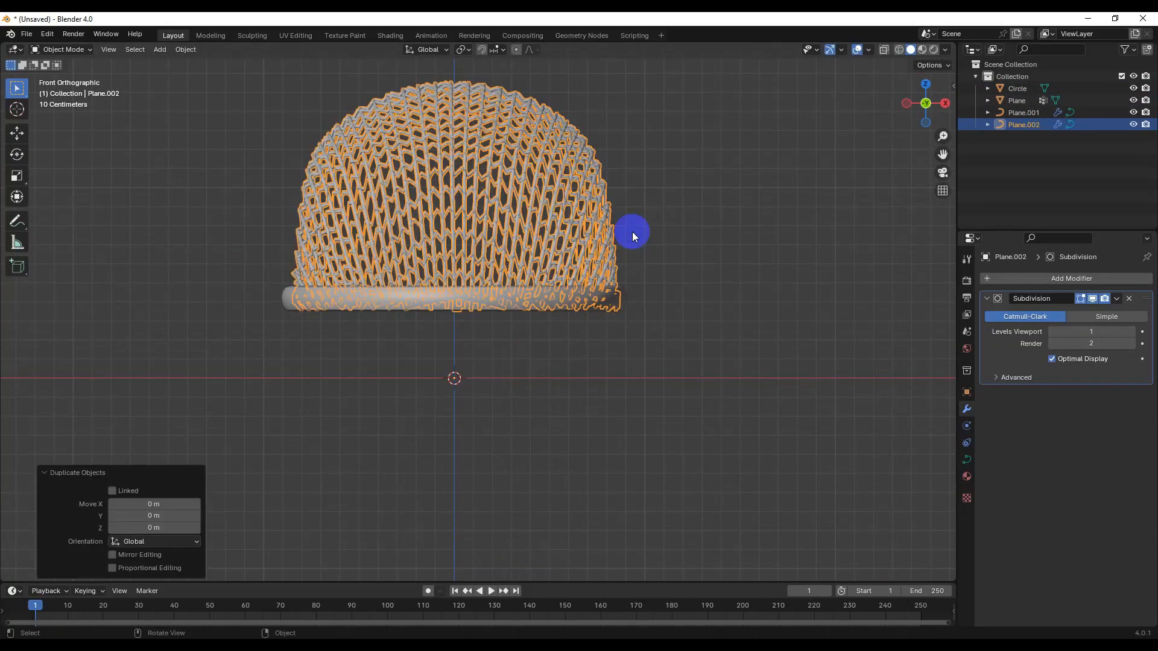
pyautogui.write('r180')
pyautogui.press('Return')
# - Move the inverted dome copy up about 0.83 m along Z to meet the band, and deselect it
pyautogui.press('g')
pyautogui.press('z')
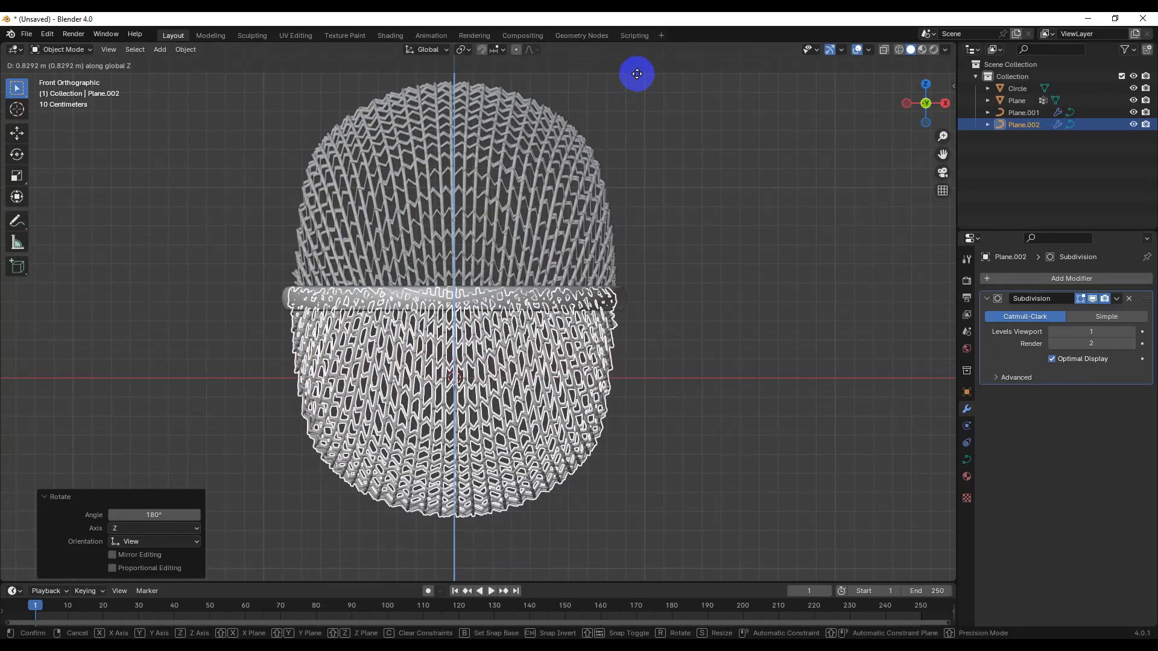
pyautogui.click(634, 72)
pyautogui.scroll(3, 548, 308)
pyautogui.scroll(-4, 541, 366)
pyautogui.click(660, 384)
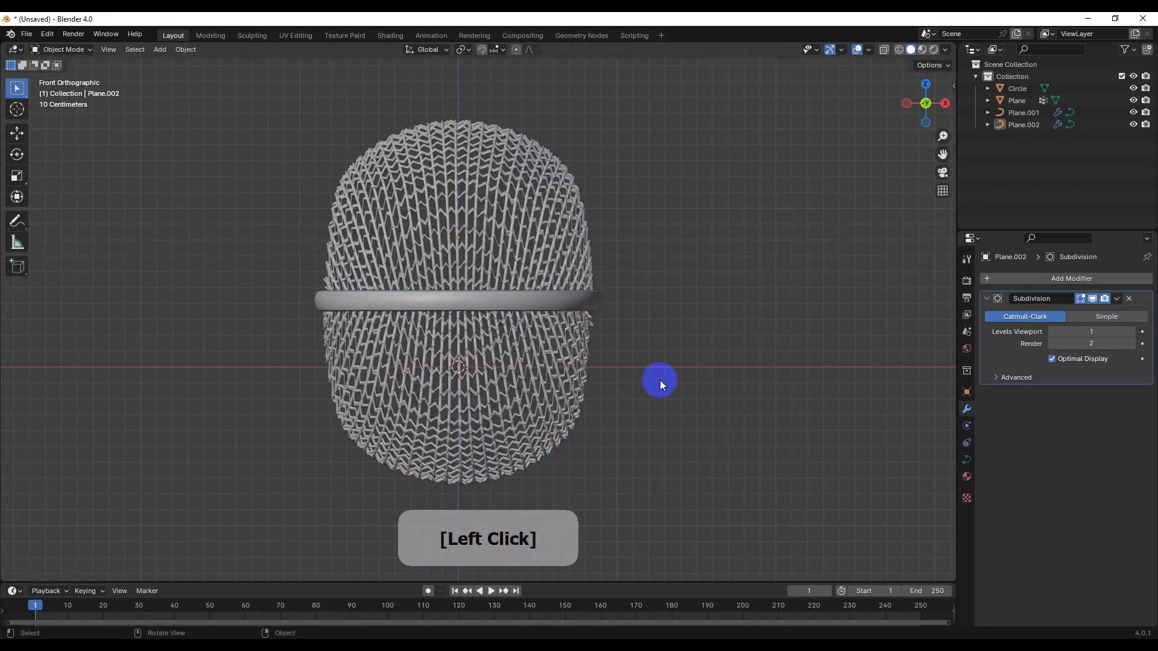
# - Delete the inverted dome's lower vertices, keeping only a short woven section beneath the band
pyautogui.press('Tab')
pyautogui.hotkey('alt', 'z')
pyautogui.moveTo(638, 361); pyautogui.dragTo(273, 507)
pyautogui.press('x')
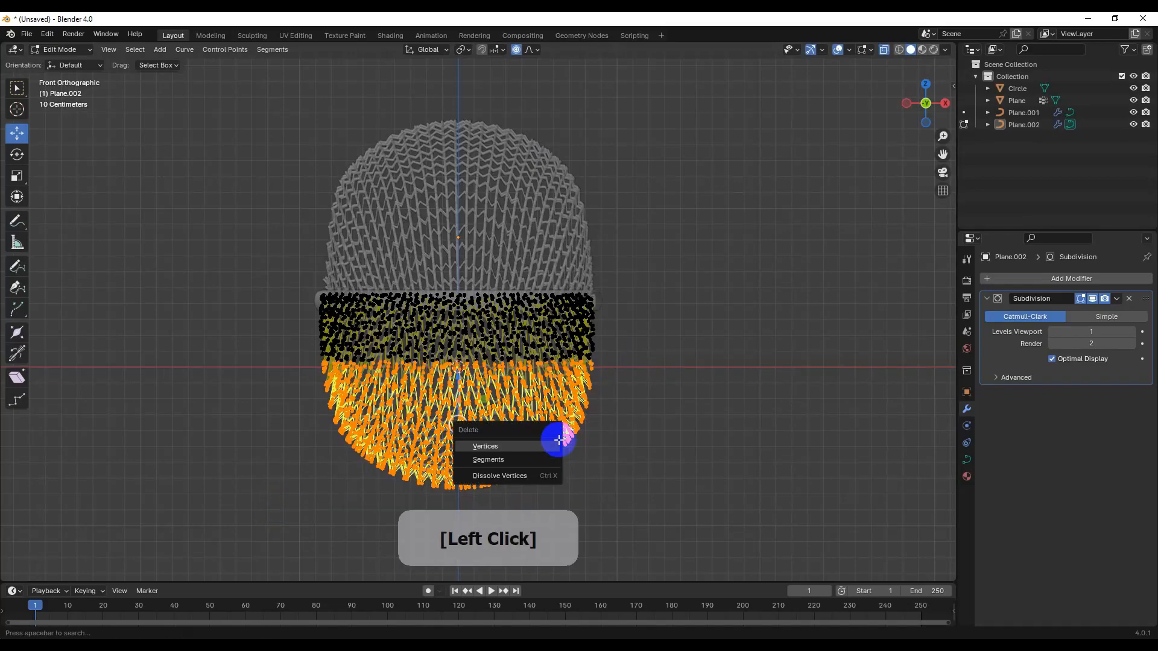
pyautogui.click(559, 440)
pyautogui.moveTo(504, 406); pyautogui.dragTo(554, 326, button='middle')
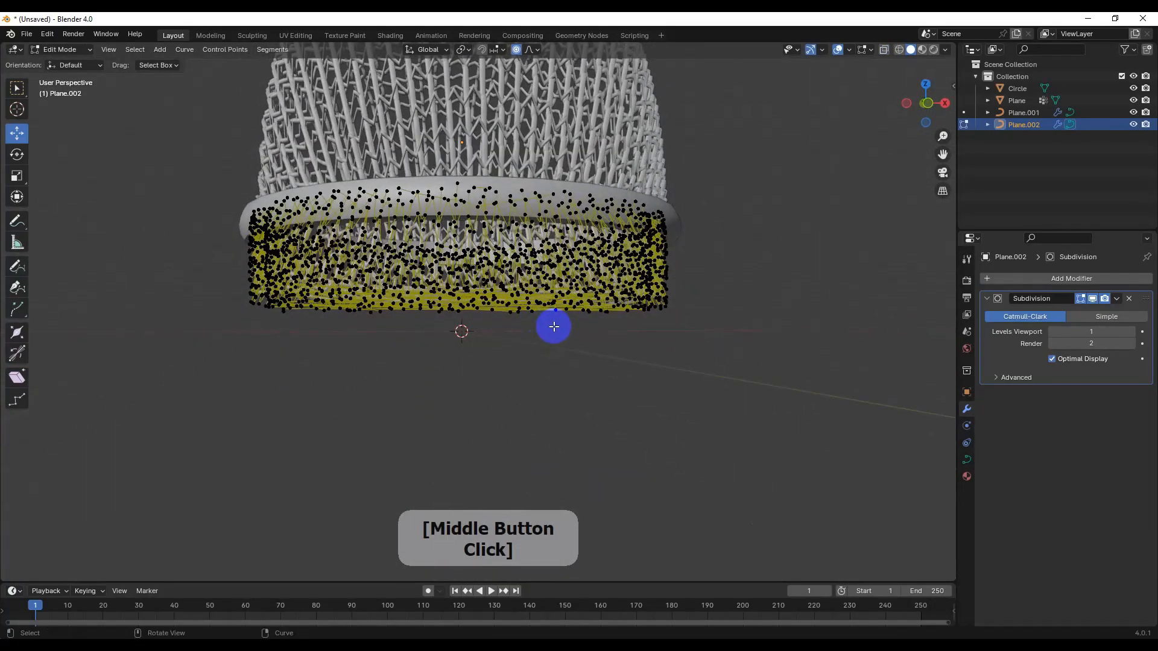
pyautogui.press('Tab')
# - Duplicate the smooth band and move the copy down along Z to the lower edge of the short woven section
pyautogui.click(552, 221)
pyautogui.hotkey('shift', 'd')
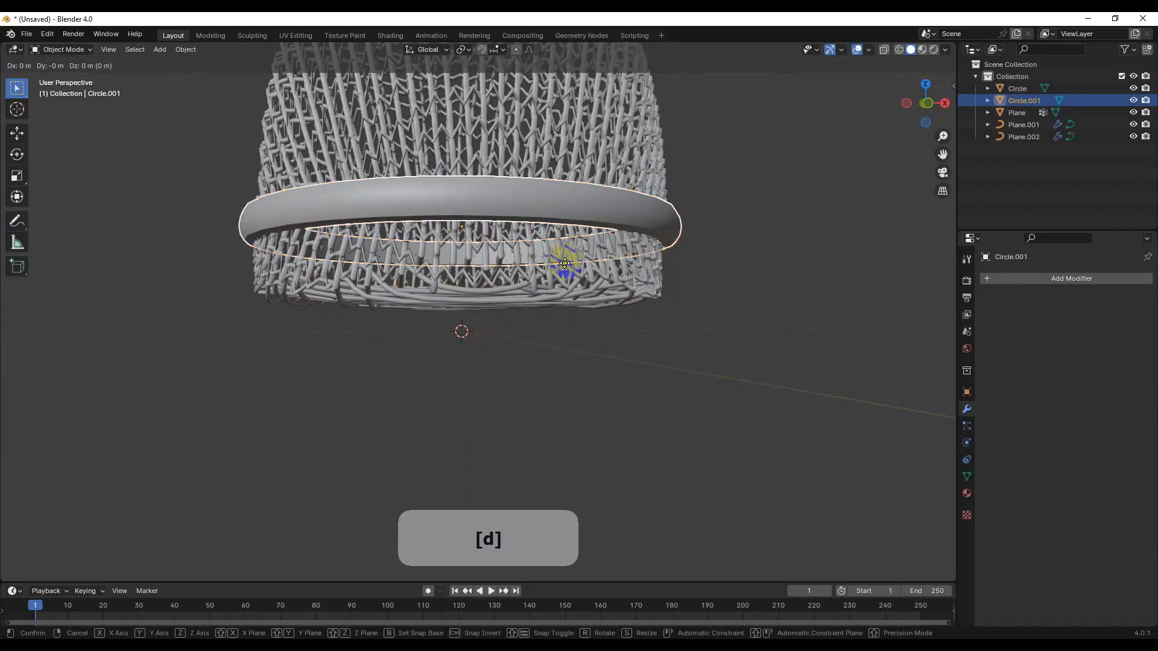
pyautogui.rightClick(556, 249)
pyautogui.press('g')
pyautogui.keyDown('shift'); pyautogui.moveTo(495, 277); pyautogui.dragTo(599, 375, button='middle'); pyautogui.keyUp('shift')
pyautogui.press('z')
pyautogui.click(504, 369)
pyautogui.scroll(-3, 493, 314)
pyautogui.click(597, 378)
pyautogui.scroll(5, 576, 388)
pyautogui.scroll(-4, 487, 339)
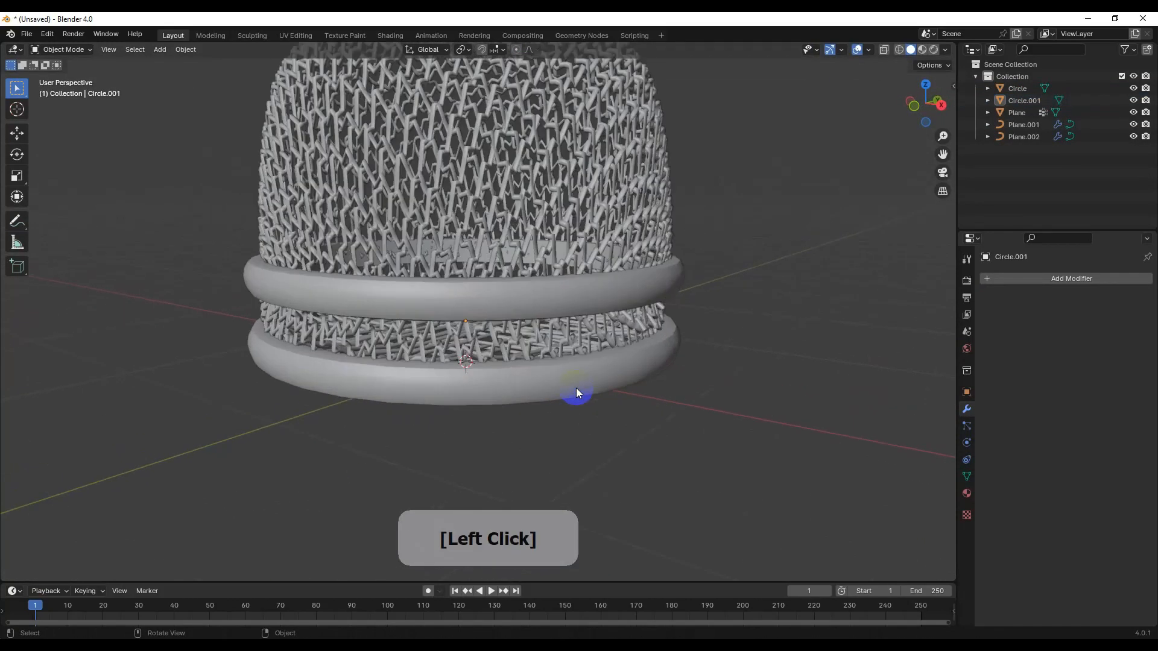
# - Add a level 2 subdivision to both the lower and the upper smooth bands
pyautogui.moveTo(482, 320); pyautogui.dragTo(460, 348, button='middle')
pyautogui.scroll(6, 465, 358)
pyautogui.scroll(-6, 464, 358)
pyautogui.click(561, 485)
pyautogui.hotkey('ctrl', '2')
pyautogui.click(565, 451)
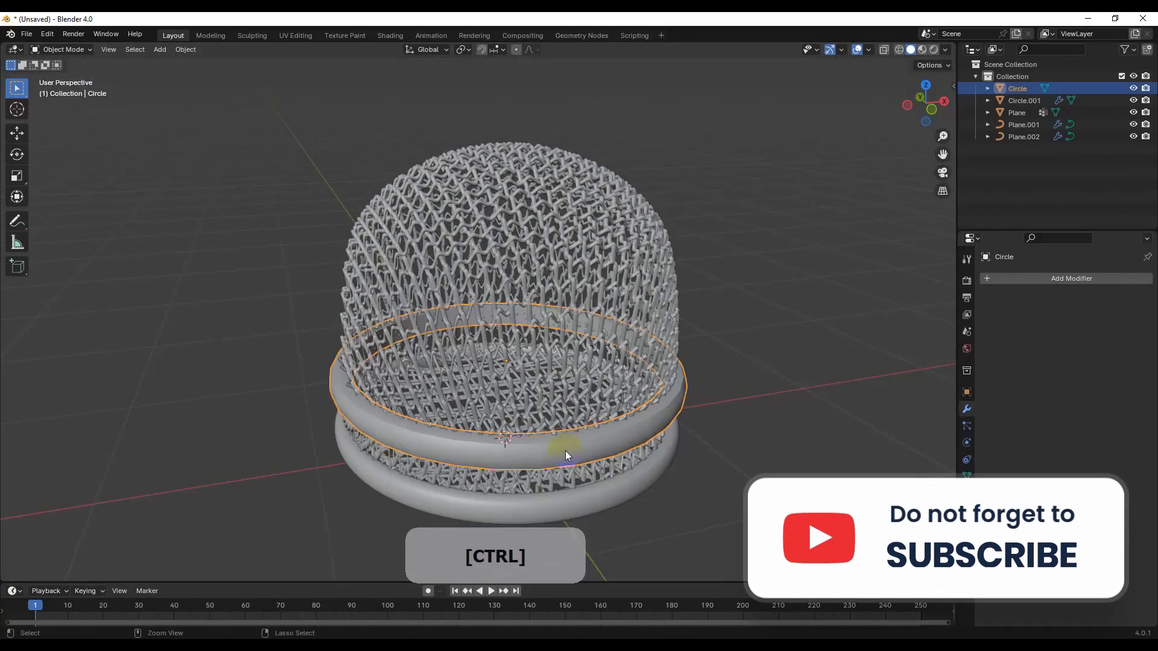
pyautogui.hotkey('ctrl', '2')
pyautogui.click(765, 459)
pyautogui.moveTo(504, 483); pyautogui.dragTo(580, 436, button='middle')
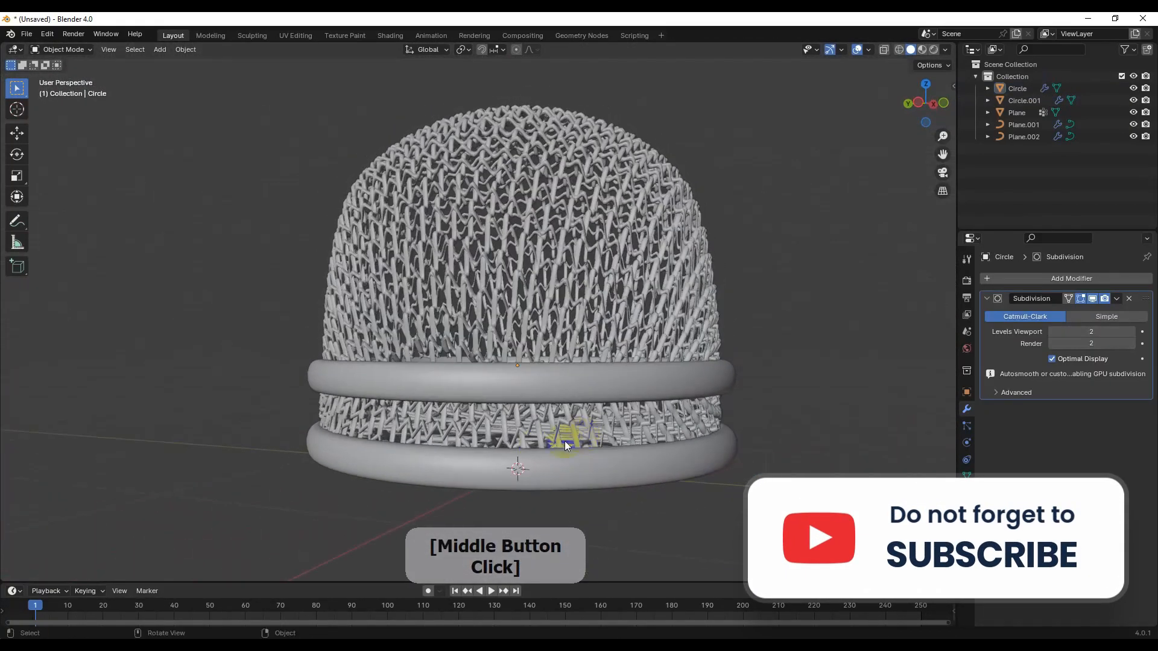
pyautogui.scroll(2, 561, 440)
# - Undo the subdivision on the upper smooth band
pyautogui.click(516, 446)
pyautogui.hotkey('ctrl', 'z')
pyautogui.click(136, 410)
# - Stretch the upper smooth band taller by scaling it along Z, finishing with a factor of about 1.74
pyautogui.moveTo(496, 423); pyautogui.dragTo(469, 446, button='middle')
pyautogui.click(425, 490)
pyautogui.press('s')
pyautogui.press('z')
pyautogui.click(437, 570)
pyautogui.scroll(-5, 447, 470)
pyautogui.press('s')
pyautogui.press('z')
pyautogui.click(486, 369)
pyautogui.press('s')
pyautogui.press('z')
pyautogui.click(484, 404)
# - Move the stretched upper band slightly up along Z so the woven section below it stays exposed
pyautogui.moveTo(482, 388); pyautogui.dragTo(559, 378, button='middle')
pyautogui.press('g')
pyautogui.press('z')
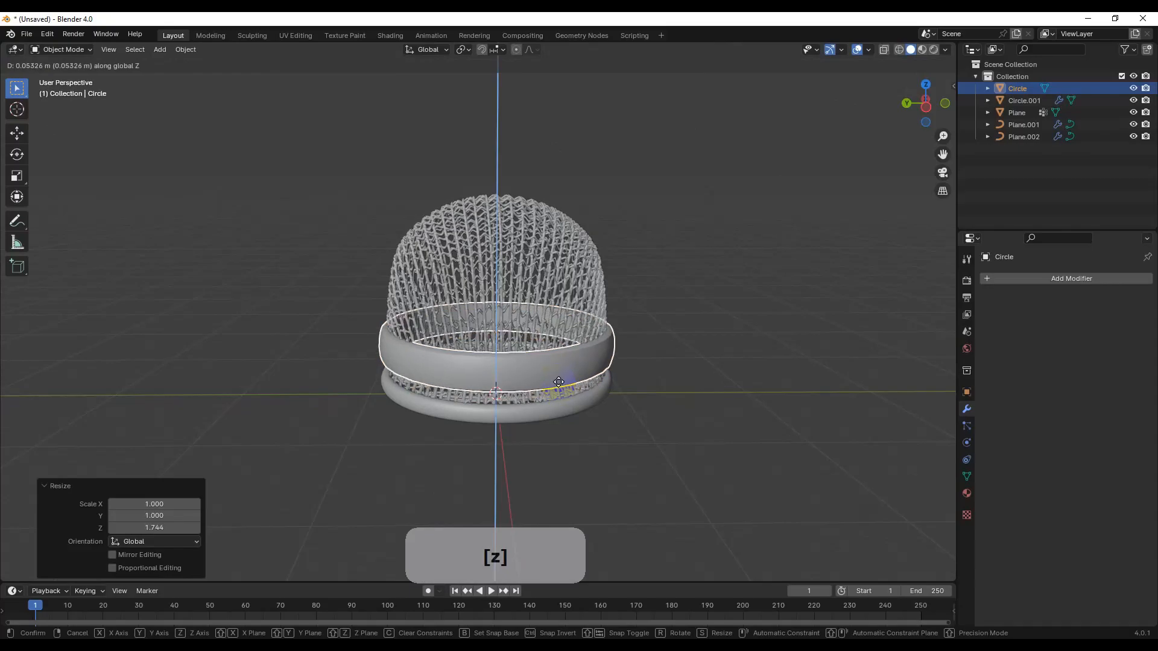
pyautogui.click(686, 410)
pyautogui.press('Tab')
pyautogui.moveTo(686, 410); pyautogui.dragTo(661, 426, button='middle')
pyautogui.press('Tab')
pyautogui.click(581, 466)
# - Add a level 2 subdivision to the stretched upper band and deselect it
pyautogui.moveTo(581, 465); pyautogui.dragTo(515, 383, button='middle')
pyautogui.click(515, 381)
pyautogui.hotkey('ctrl', '2')
pyautogui.click(762, 385)
pyautogui.moveTo(762, 385); pyautogui.dragTo(581, 377, button='middle')
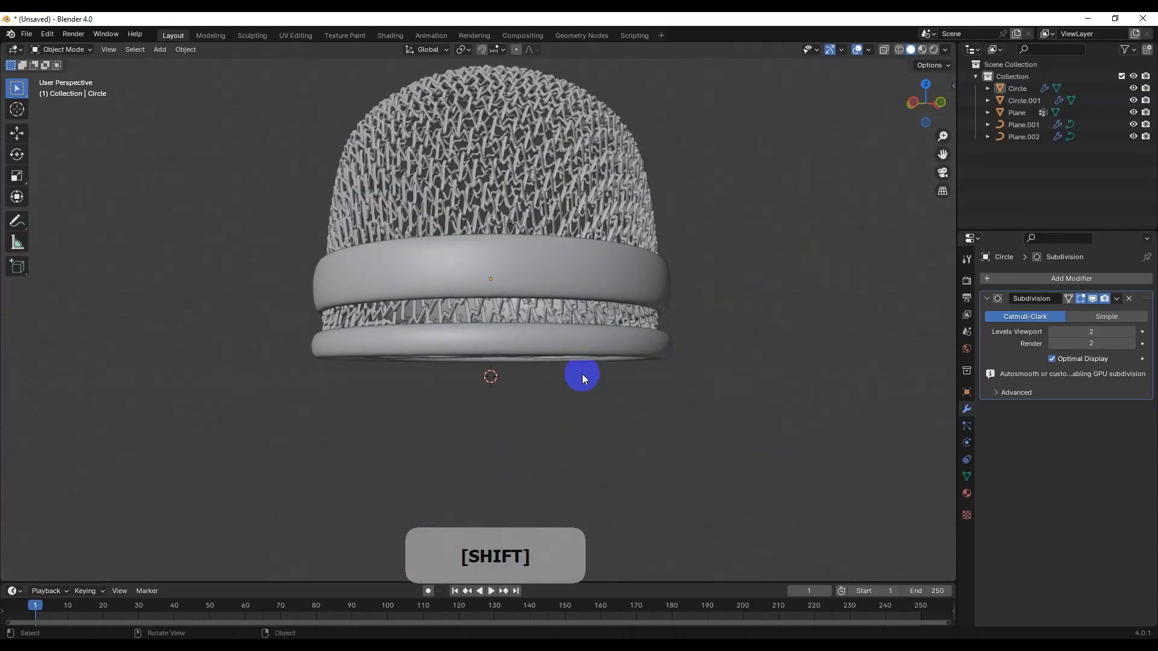
# - Add a mesh circle in the front view, raise it along Z to the lower band's underside and scale it to about the band's radius
pyautogui.press('KP_1')
pyautogui.hotkey('shift', 'a')
pyautogui.moveTo(521, 393)
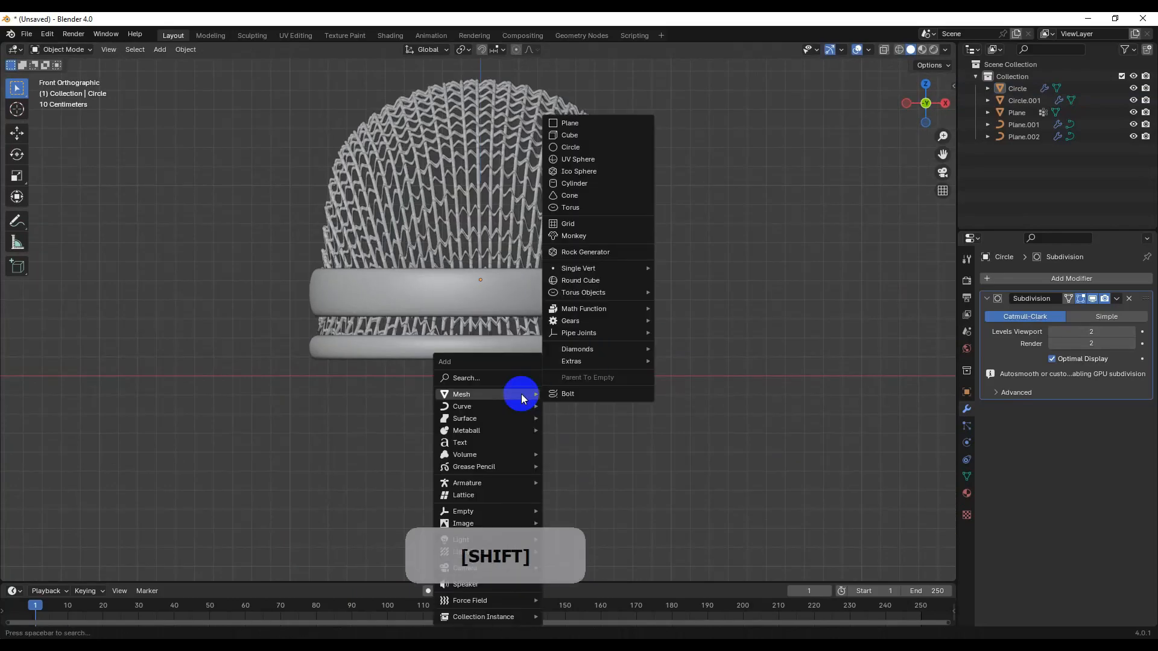
pyautogui.click(571, 147)
pyautogui.press('g')
pyautogui.press('z')
pyautogui.click(489, 367)
pyautogui.press('s')
pyautogui.click(706, 392)
# - Extrude the circle down about 0.72 m along Z and pull the new lower loop back up about 0.5 m
pyautogui.press('Tab')
pyautogui.press('e')
pyautogui.press('z')
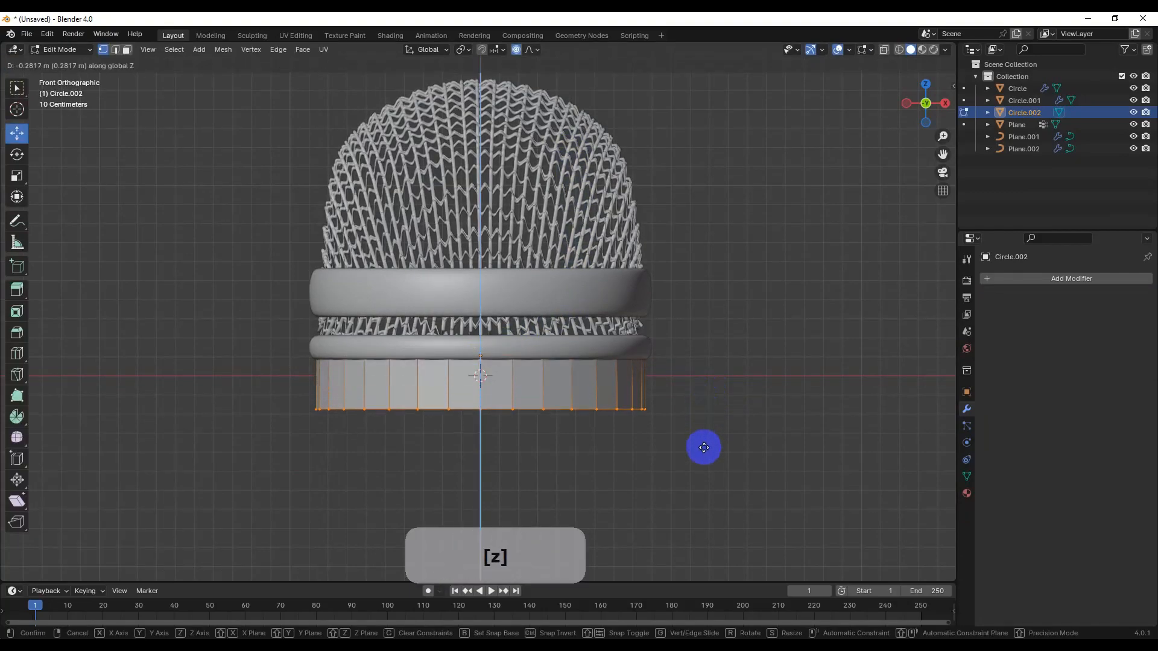
pyautogui.click(705, 520)
pyautogui.scroll(-5, 672, 452)
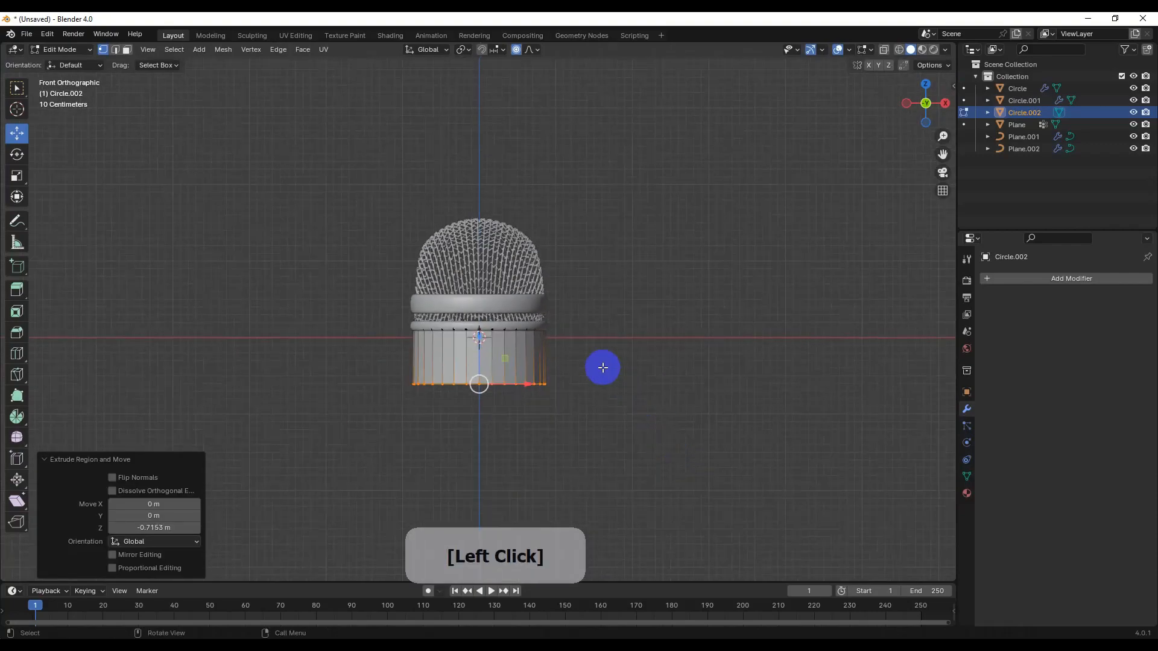
pyautogui.moveTo(478, 337); pyautogui.dragTo(480, 300)
# - Extrude the bottom loop straight down three more times, by about 0.11 m, 0.43 m and 0.12 m
pyautogui.press('e')
pyautogui.press('z')
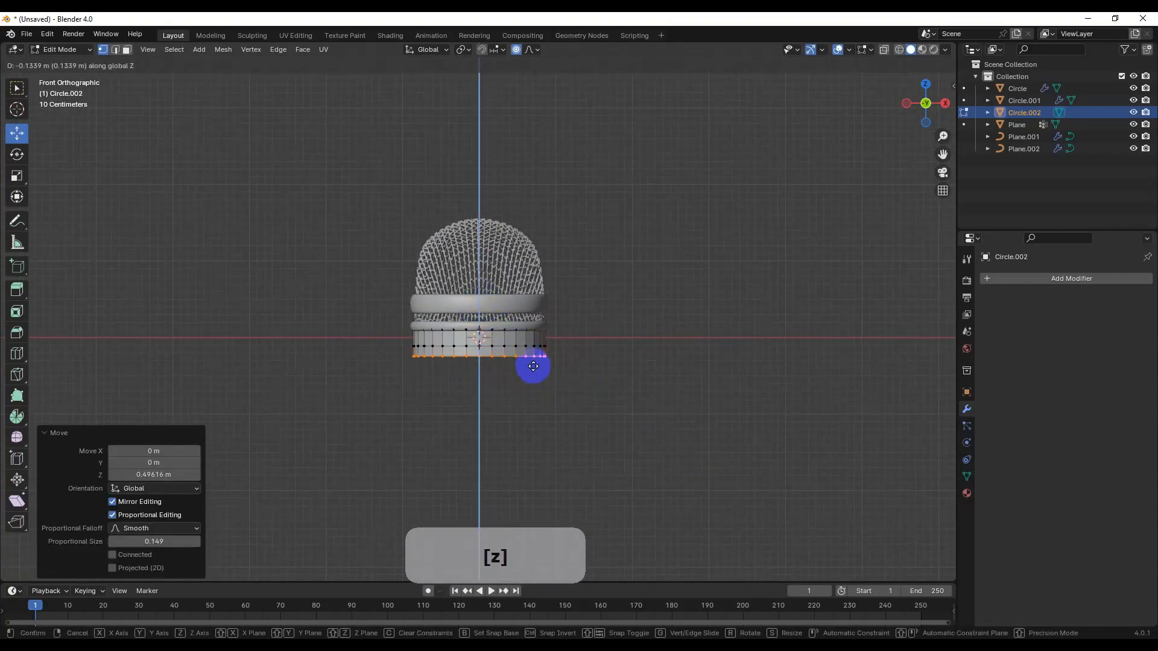
pyautogui.click(533, 365)
pyautogui.press('e')
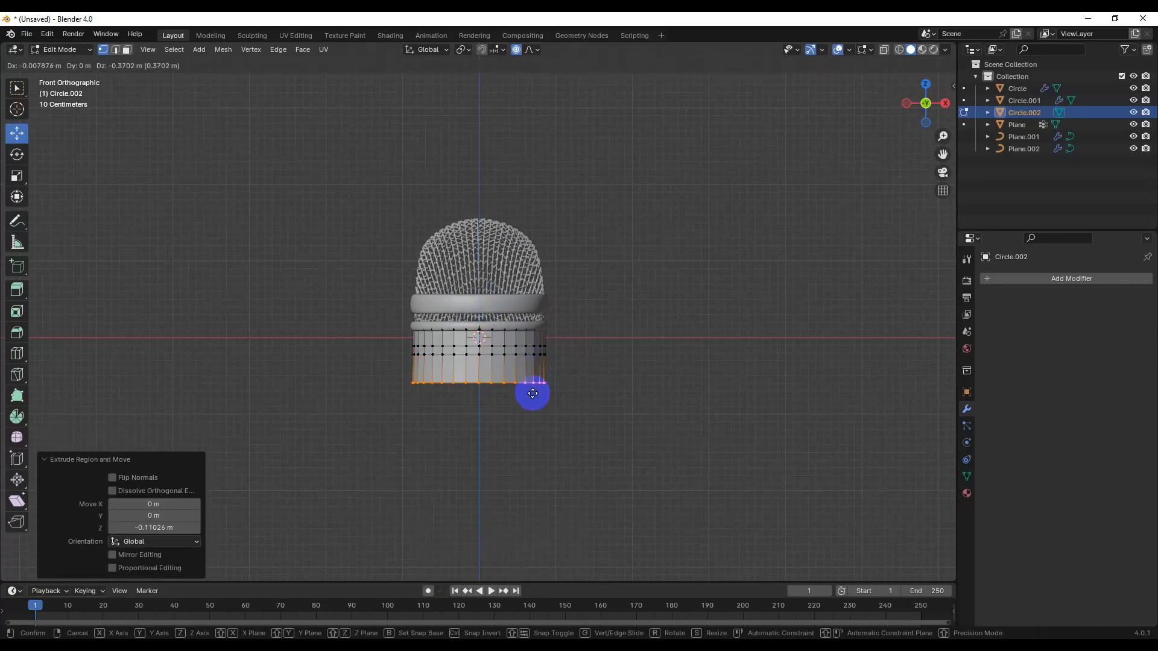
pyautogui.press('z')
pyautogui.click(532, 397)
pyautogui.press('e')
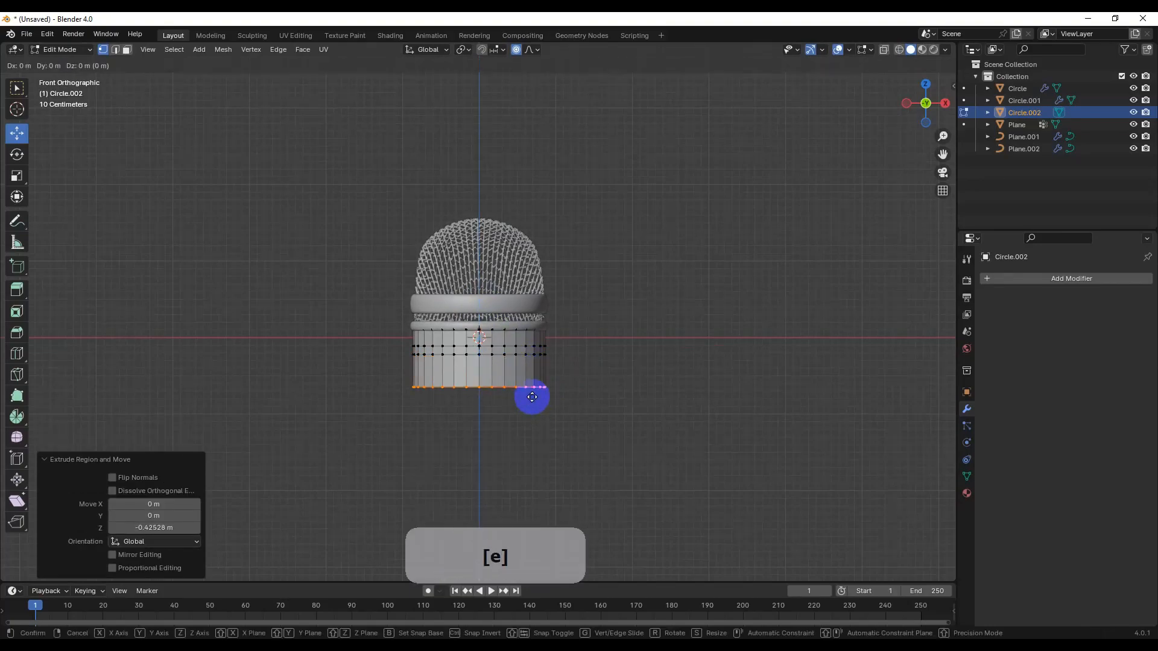
pyautogui.click(532, 406)
# - Extrude the bottom loop about 2.7 m down along Z to form the long handle, and lower it another 0.04 m
pyautogui.scroll(-3, 530, 406)
pyautogui.press('e')
pyautogui.press('z')
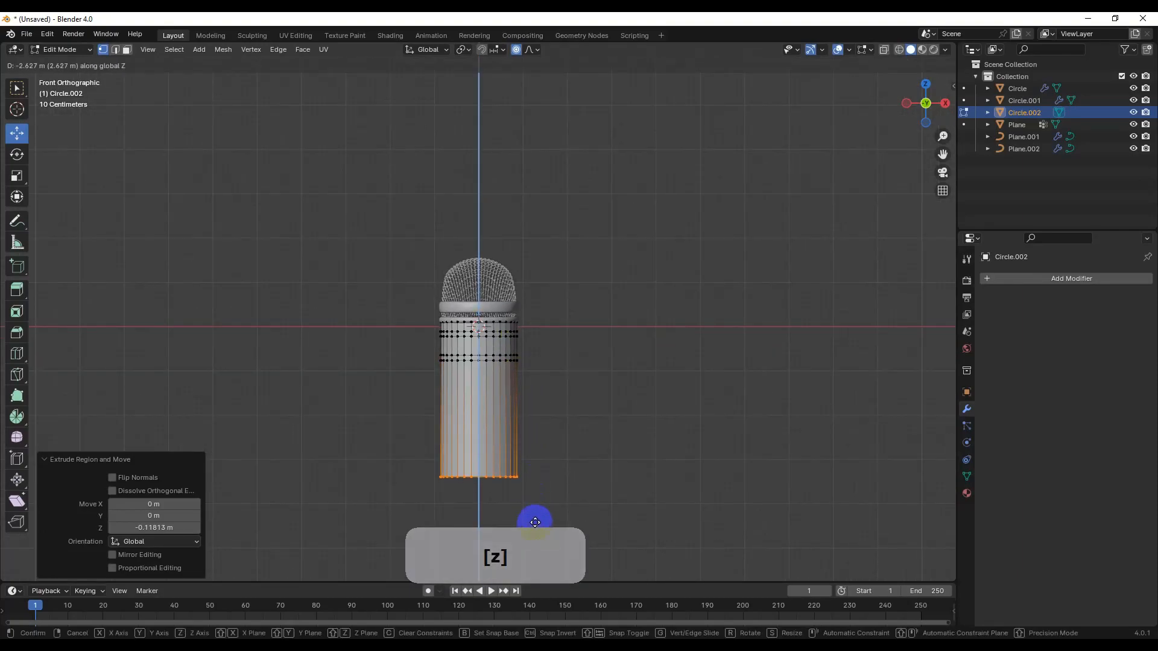
pyautogui.click(534, 529)
pyautogui.scroll(-1, 536, 480)
pyautogui.scroll(-1, 536, 481)
pyautogui.moveTo(478, 386); pyautogui.dragTo(477, 382)
# - Scale the bottom loop inward to taper the handle and add a level 2 subdivision to the handle
pyautogui.press('s')
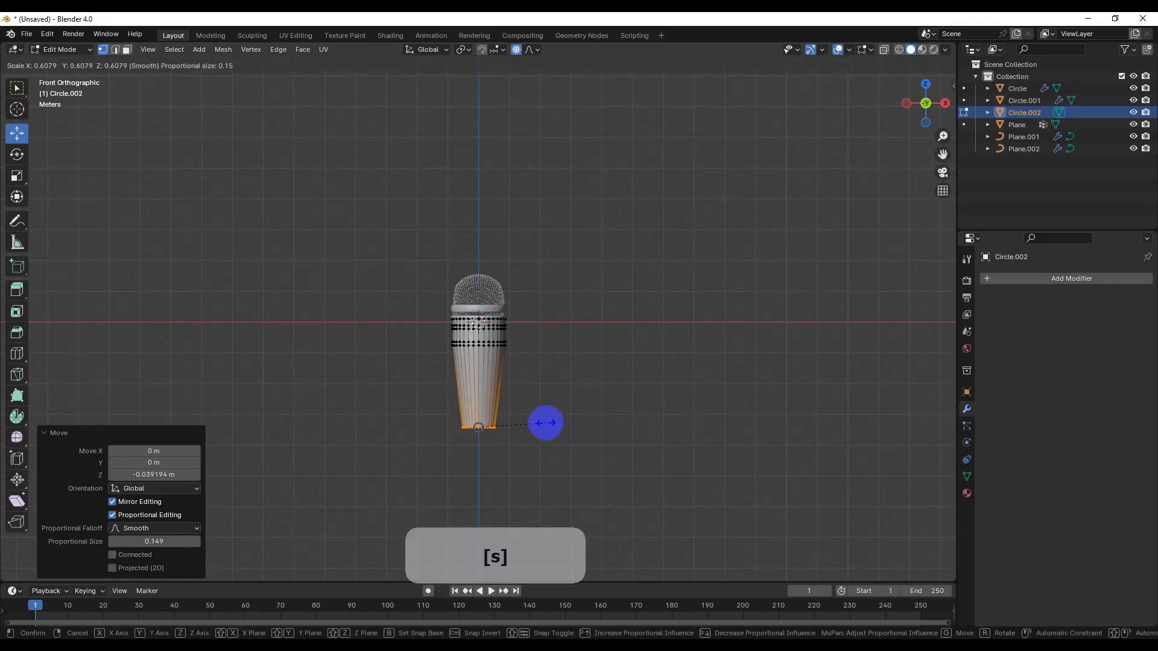
pyautogui.click(530, 418)
pyautogui.keyDown('shift'); pyautogui.moveTo(530, 418); pyautogui.dragTo(545, 336, button='middle'); pyautogui.keyUp('shift')
pyautogui.scroll(4, 545, 336)
pyautogui.press('Tab')
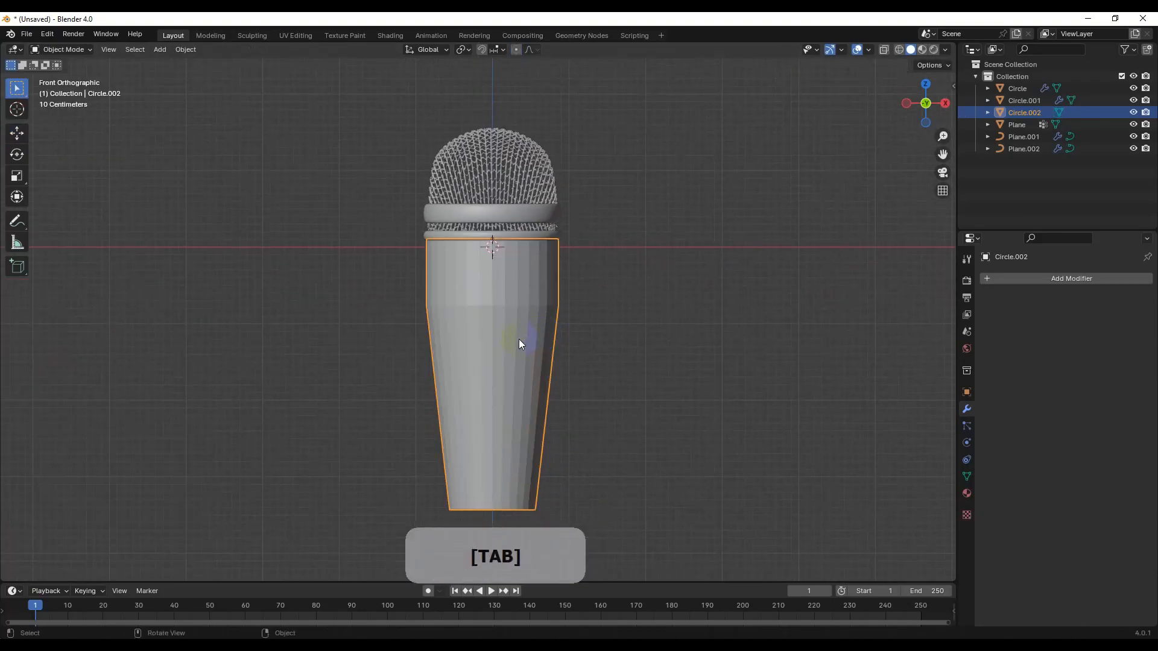
pyautogui.hotkey('ctrl', '2')
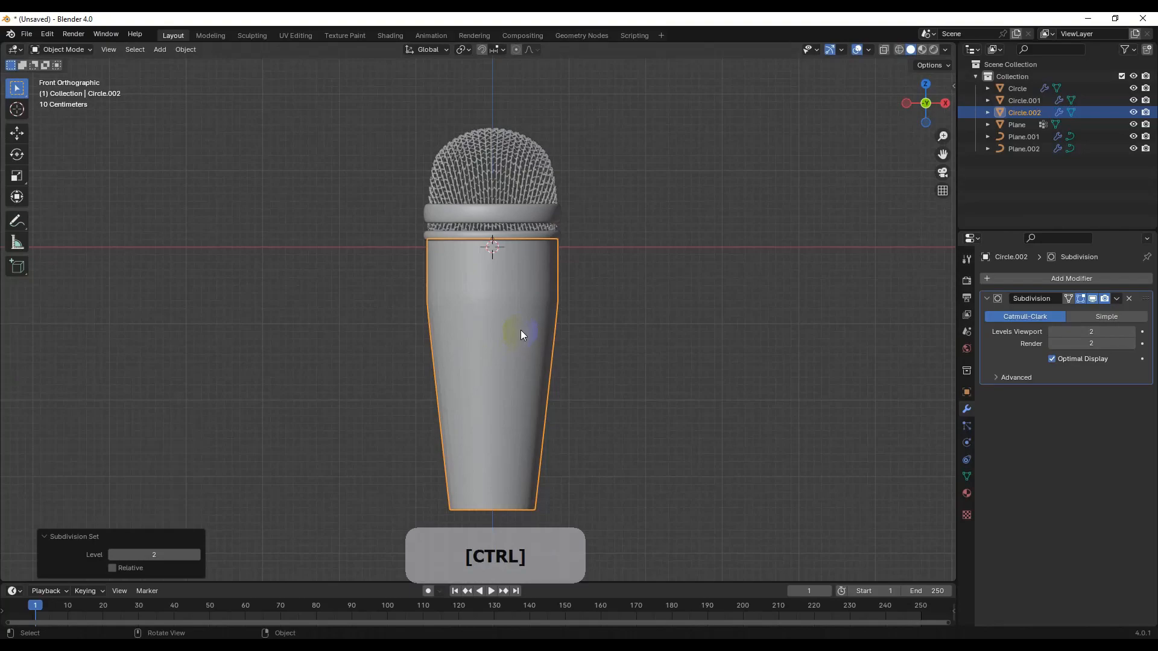
# - Apply auto smooth shading to the handle and return to editing its mesh
pyautogui.scroll(3, 521, 328)
pyautogui.press('Tab')
pyautogui.keyDown('shift'); pyautogui.moveTo(518, 311); pyautogui.dragTo(518, 376, button='middle'); pyautogui.keyUp('shift')
pyautogui.scroll(5, 524, 338)
pyautogui.click(540, 193)
pyautogui.keyDown('alt'); pyautogui.click(531, 205); pyautogui.keyUp('alt')
pyautogui.press('Tab')
pyautogui.rightClick(554, 244)
pyautogui.click(558, 255)
pyautogui.press('Tab')
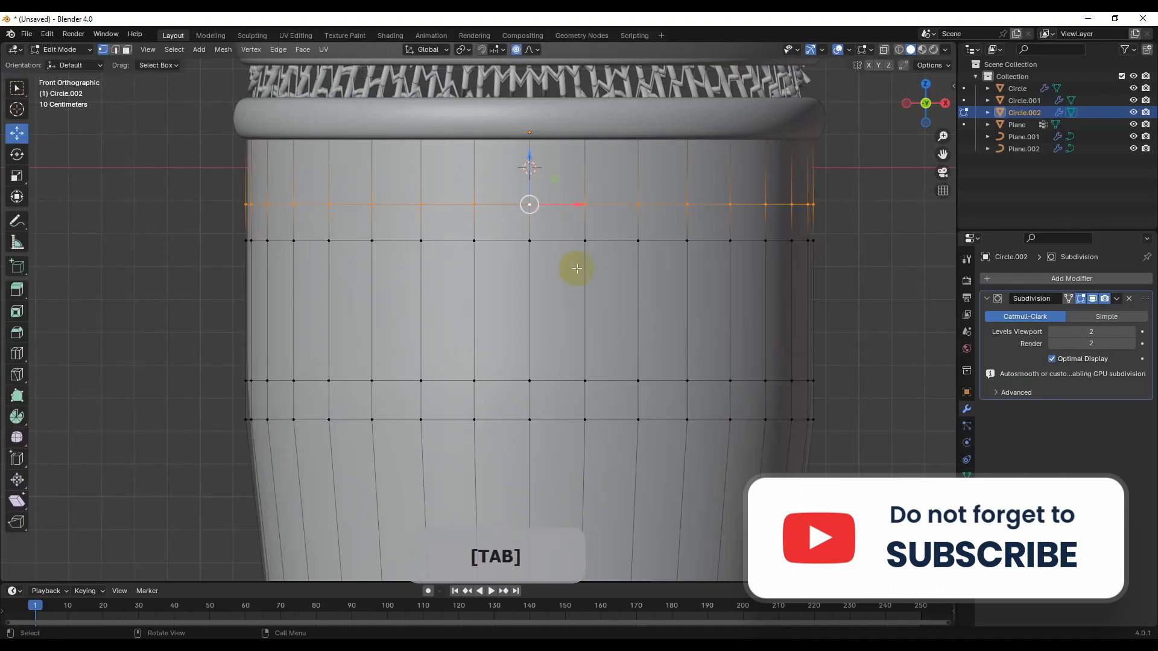
# - Try to extrude the handle's upper narrow face loop inward, scaling it to about 0.85
pyautogui.press('3')
pyautogui.keyDown('alt'); pyautogui.click(538, 219); pyautogui.keyUp('alt')
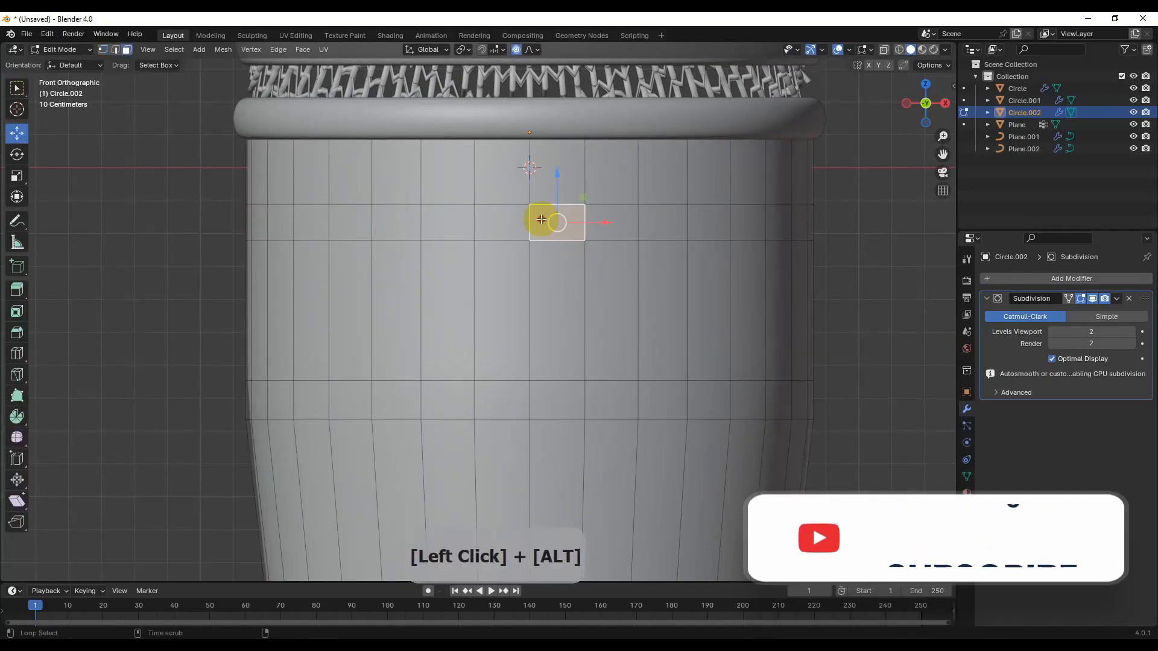
pyautogui.press('s')
pyautogui.rightClick(628, 284)
pyautogui.press('e')
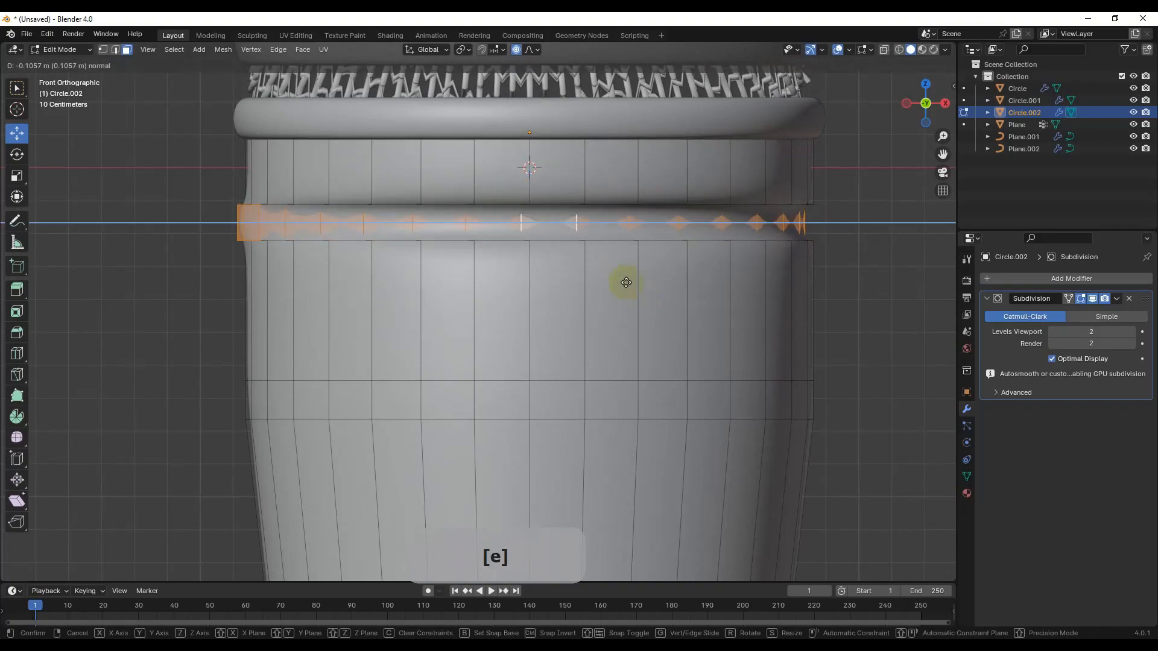
pyautogui.press('s')
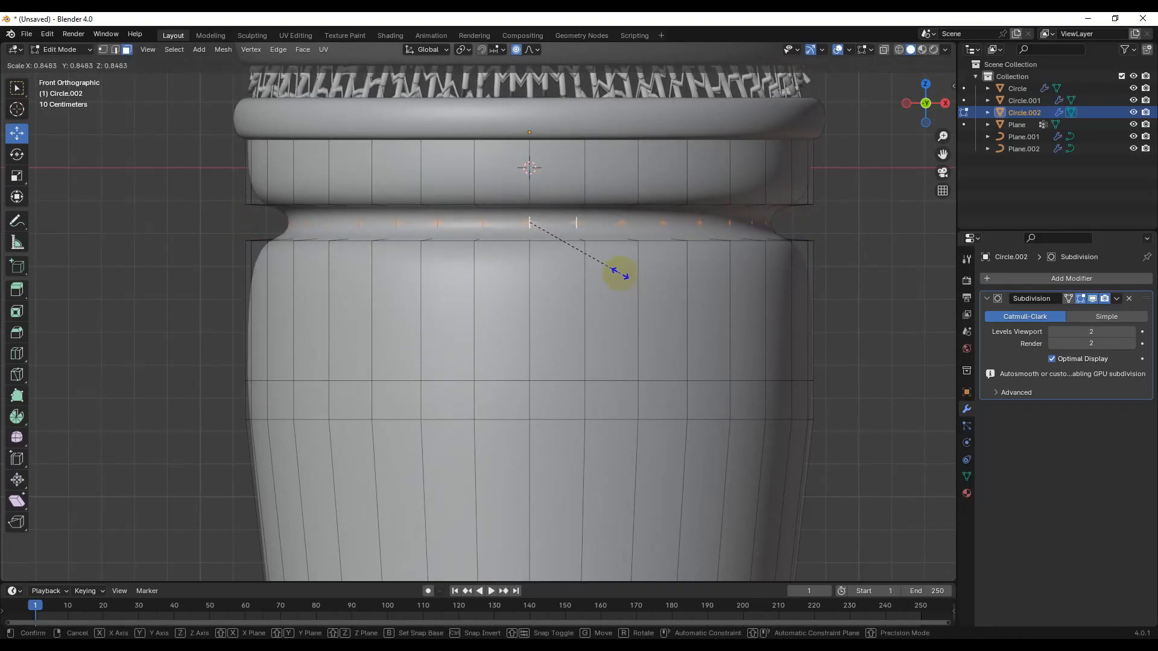
pyautogui.click(618, 272)
# - Try to scale the lower narrow face loop in to about 0.86, and undo back to the ungrooved handle with the upper loop selected
pyautogui.keyDown('alt'); pyautogui.click(612, 395); pyautogui.keyUp('alt')
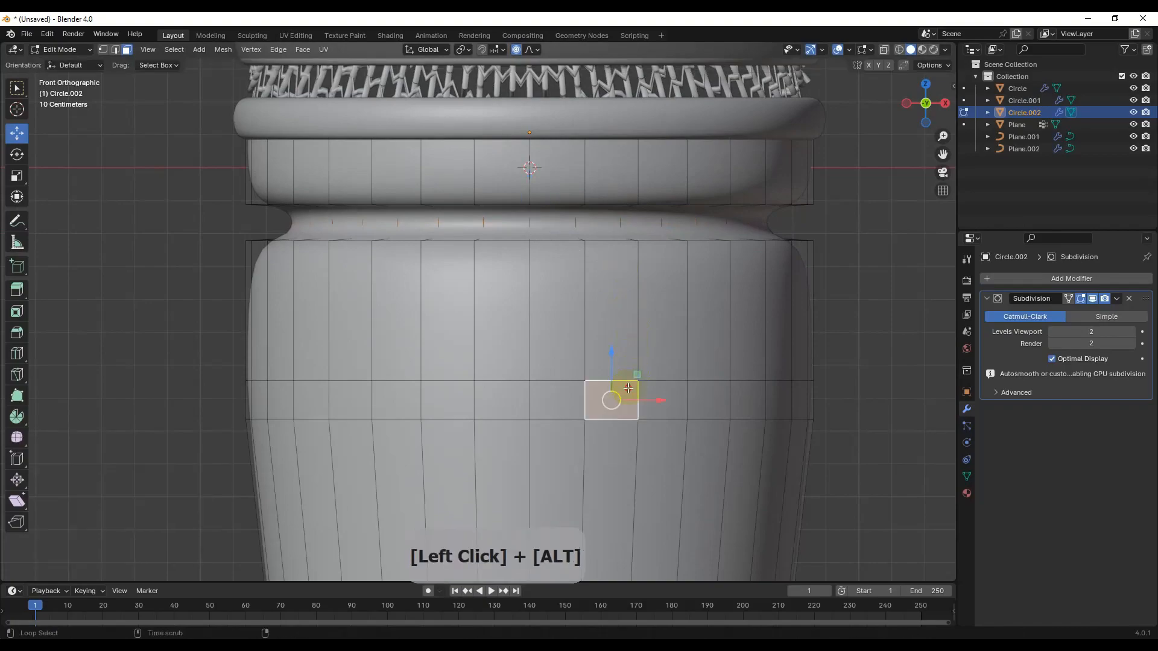
pyautogui.keyDown('alt'); pyautogui.click(638, 394); pyautogui.keyUp('alt')
pyautogui.press('s')
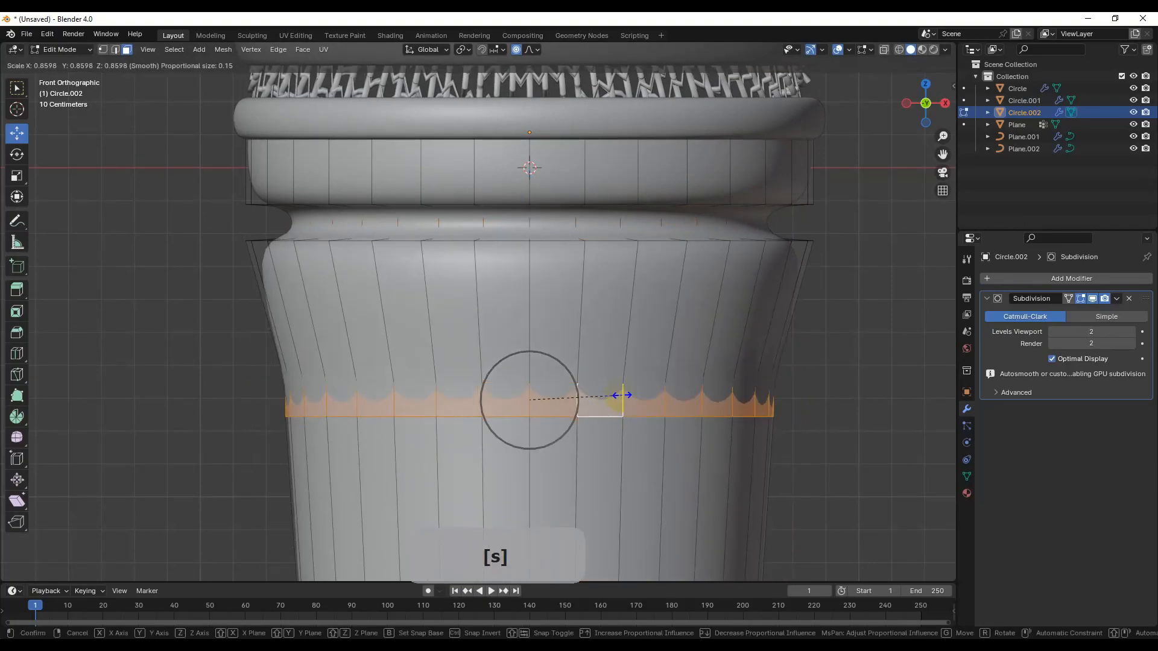
pyautogui.click(621, 395)
pyautogui.hotkey('ctrl', 'z')
pyautogui.hotkey('ctrl', 'z')
pyautogui.hotkey('ctrl', 'z')
pyautogui.hotkey('ctrl', 'z')
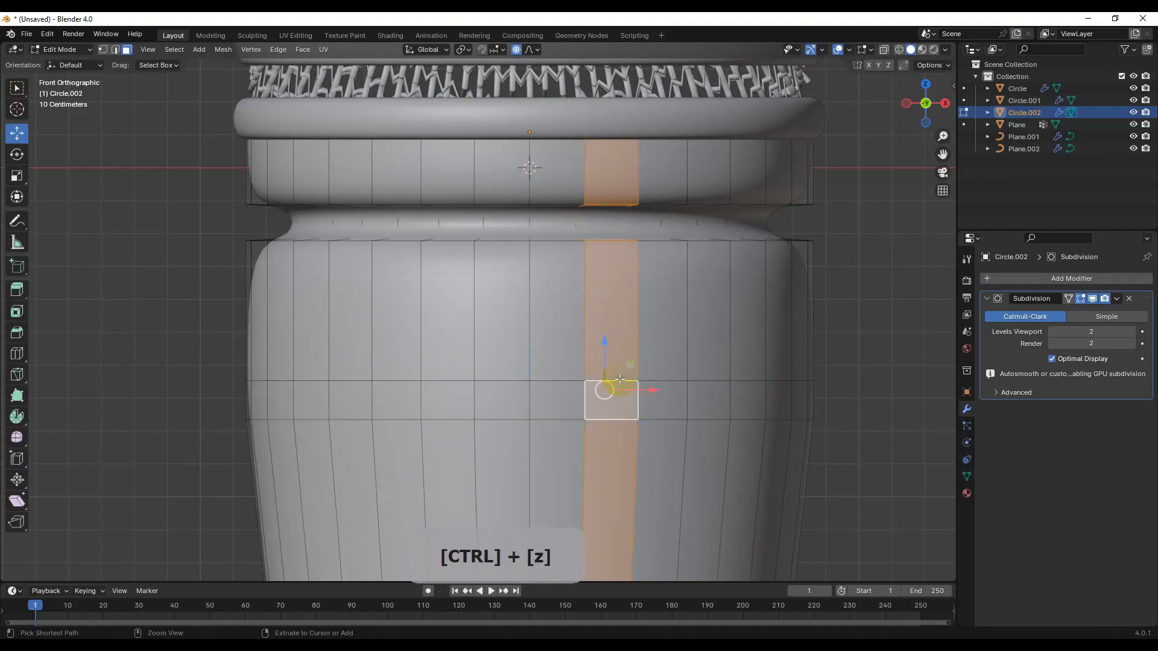
# - Extrude the upper narrow face loop inward at scale 0.855 and add a loop cut slid fully to the groove's lower edge
pyautogui.press('e')
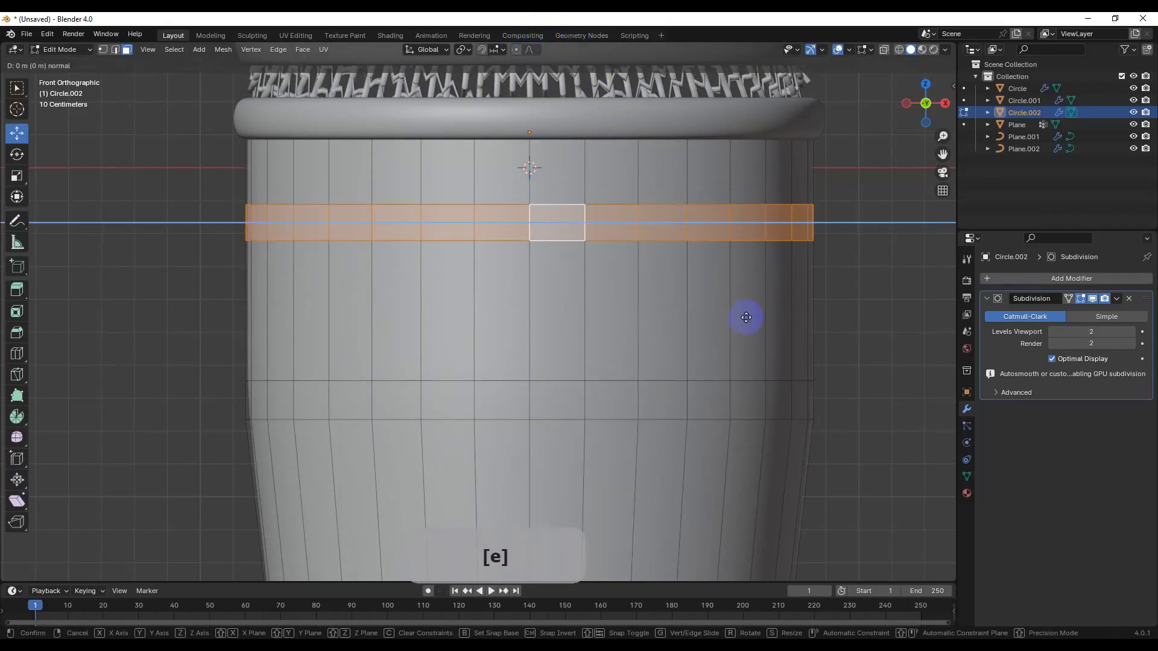
pyautogui.press('s')
pyautogui.click(718, 301)
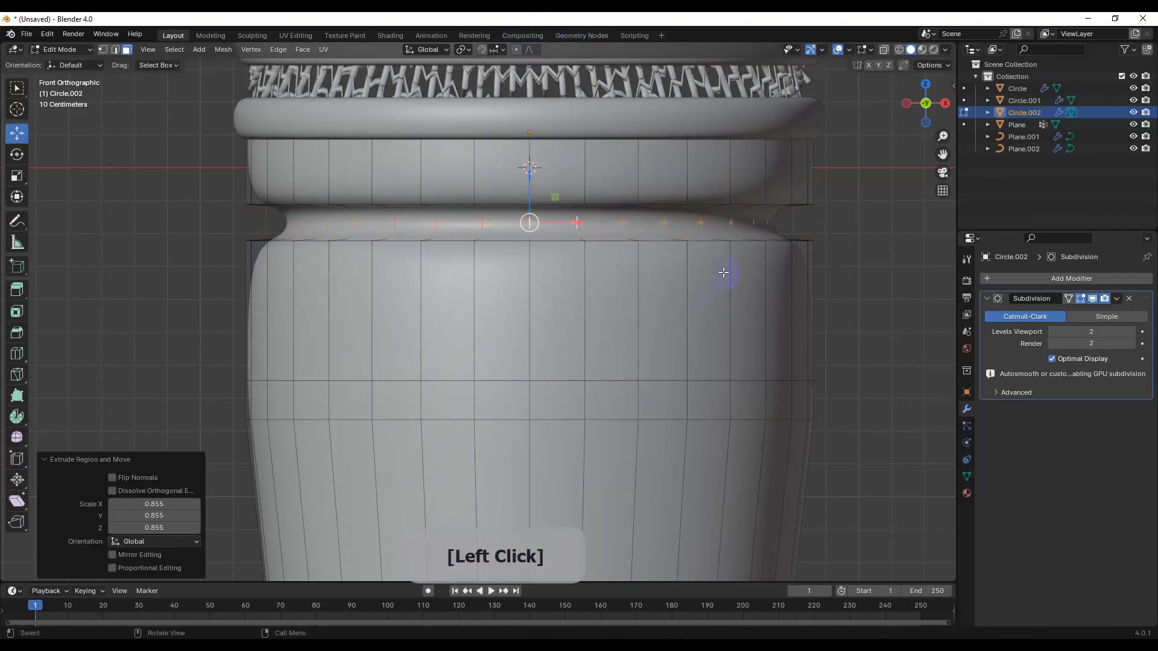
pyautogui.keyDown('shift'); pyautogui.moveTo(710, 282); pyautogui.dragTo(682, 324, button='middle'); pyautogui.keyUp('shift')
pyautogui.moveTo(631, 274)
pyautogui.mouseDown()
pyautogui.moveTo(629, 259)
pyautogui.moveTo(633, 284)
pyautogui.mouseUp()
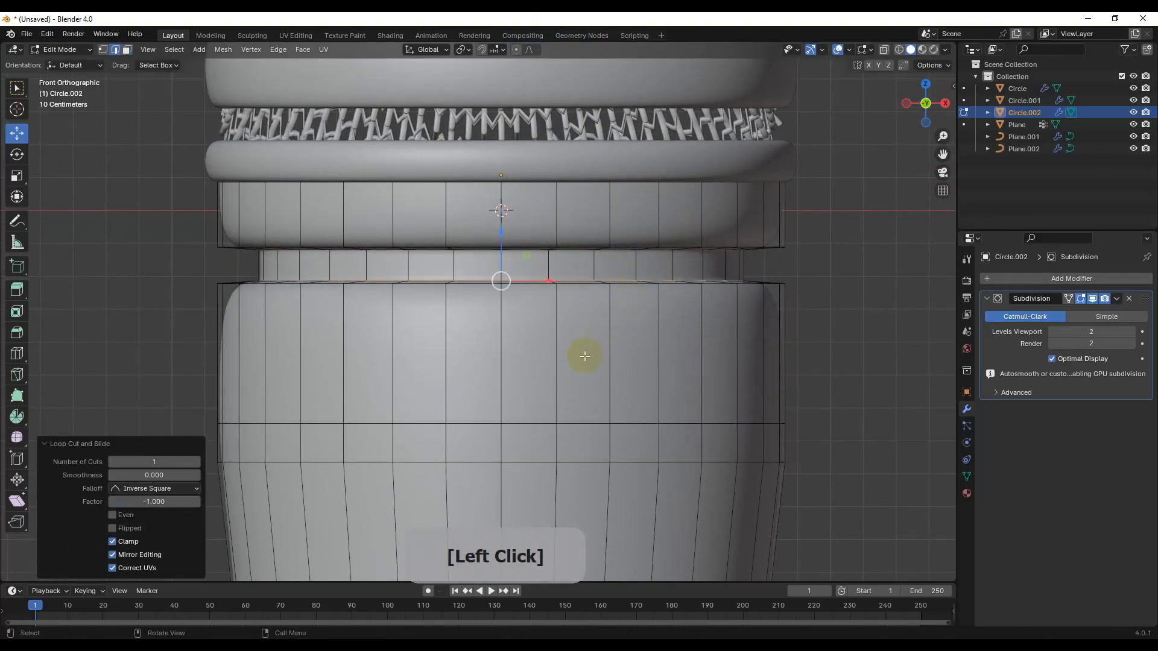
# - Extrude the handle's lower narrow face loop inward at scale 0.812 to form a second groove
pyautogui.scroll(-4, 551, 361)
pyautogui.press('3')
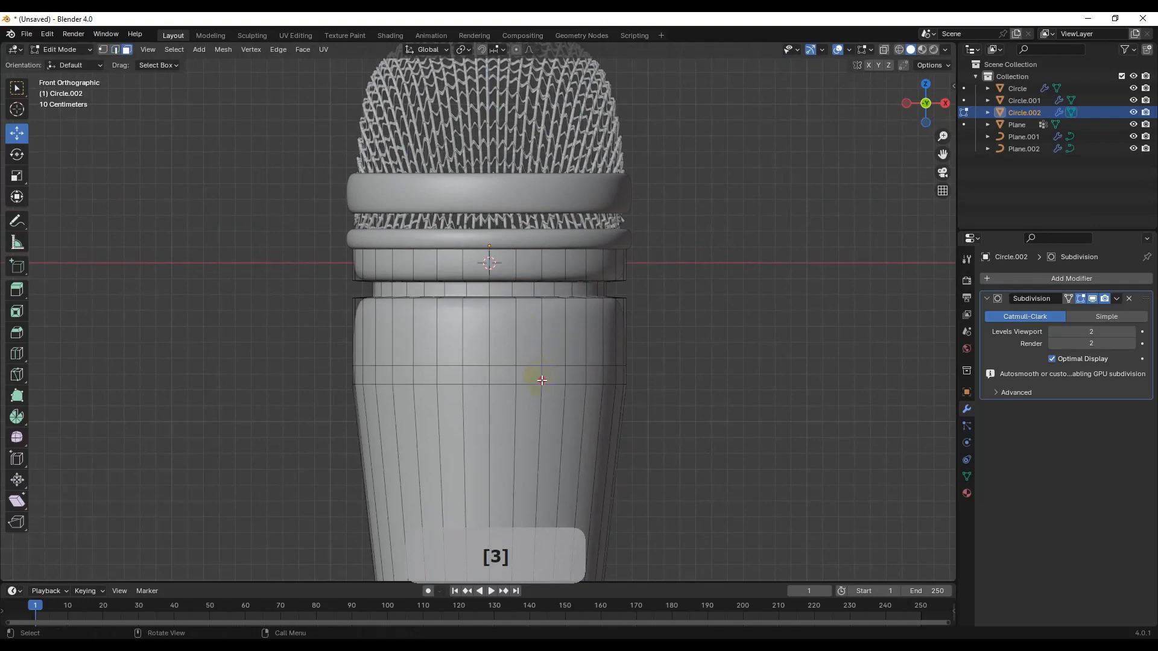
pyautogui.keyDown('alt'); pyautogui.click(542, 381); pyautogui.keyUp('alt')
pyautogui.press('s')
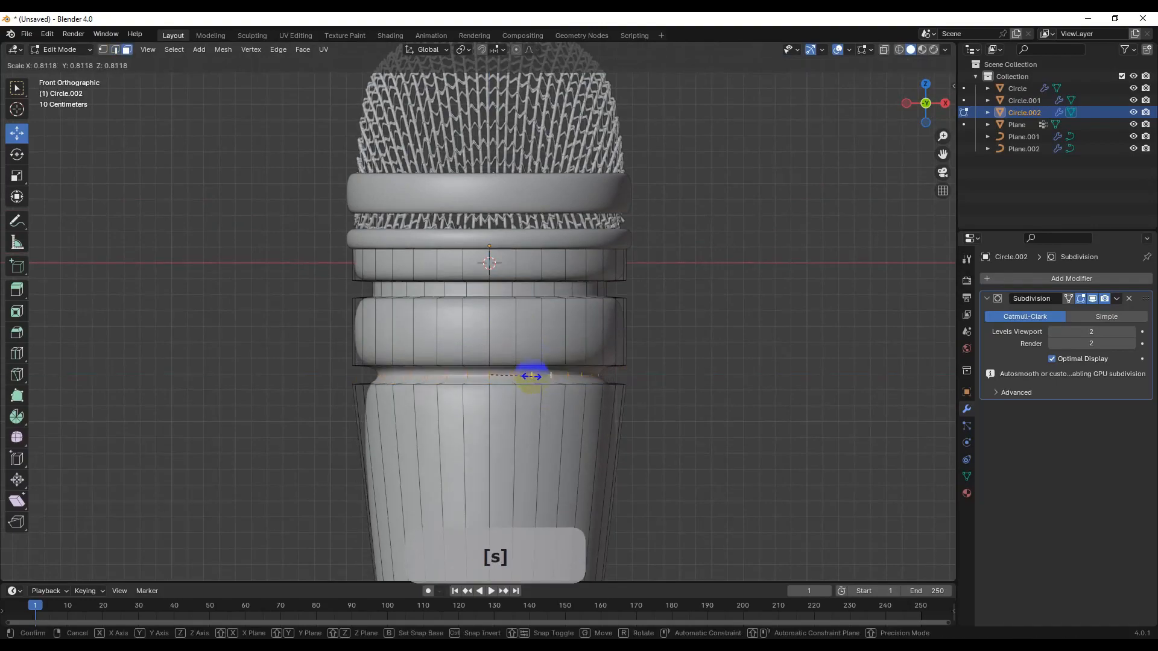
pyautogui.click(531, 377)
# - Add a loop cut around the middle of the lower groove and bevel it by 0.0922 m with 2 segments
pyautogui.scroll(3, 589, 386)
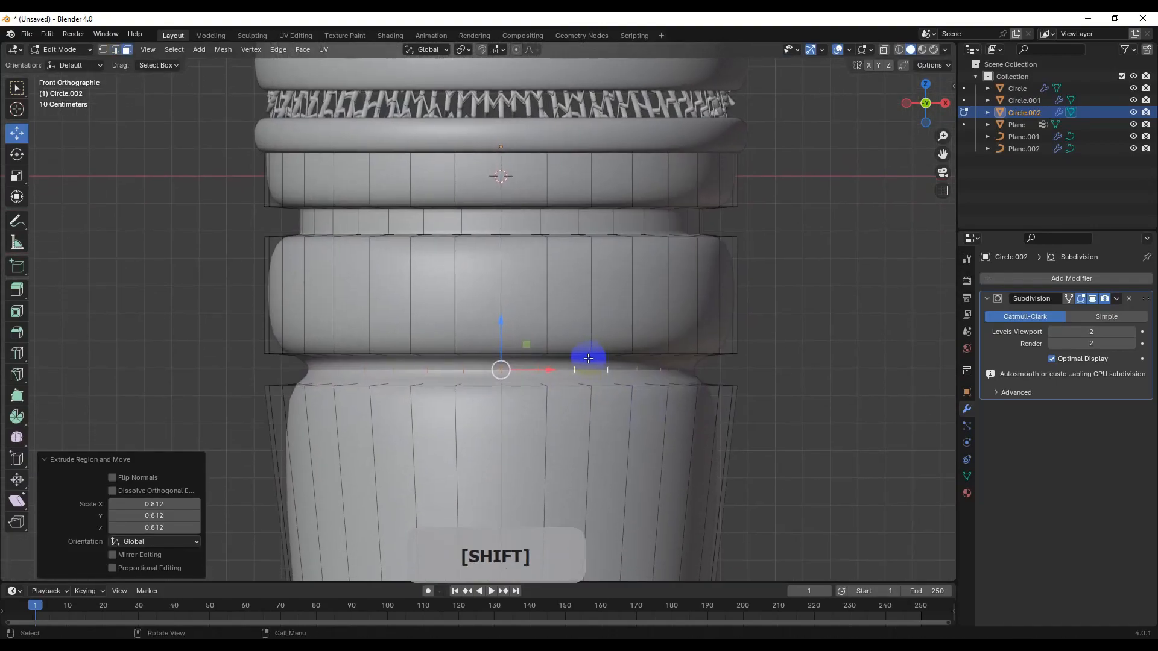
pyautogui.press('2')
pyautogui.press('g')
pyautogui.press('g')
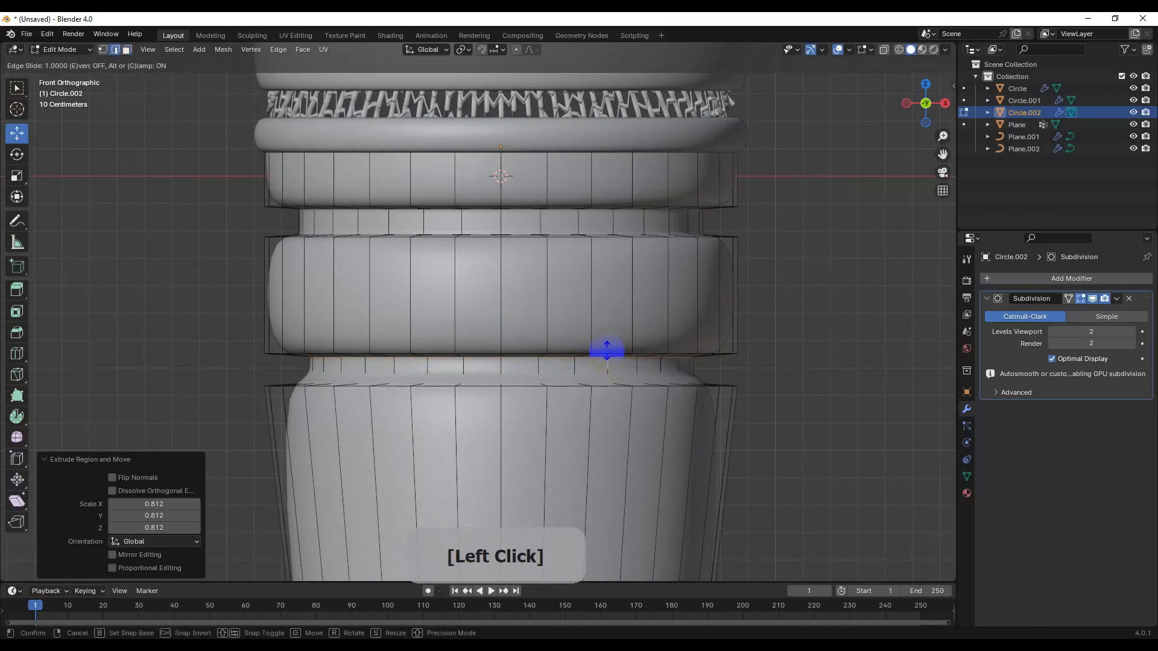
pyautogui.click(605, 356)
pyautogui.hotkey('ctrl', 'b')
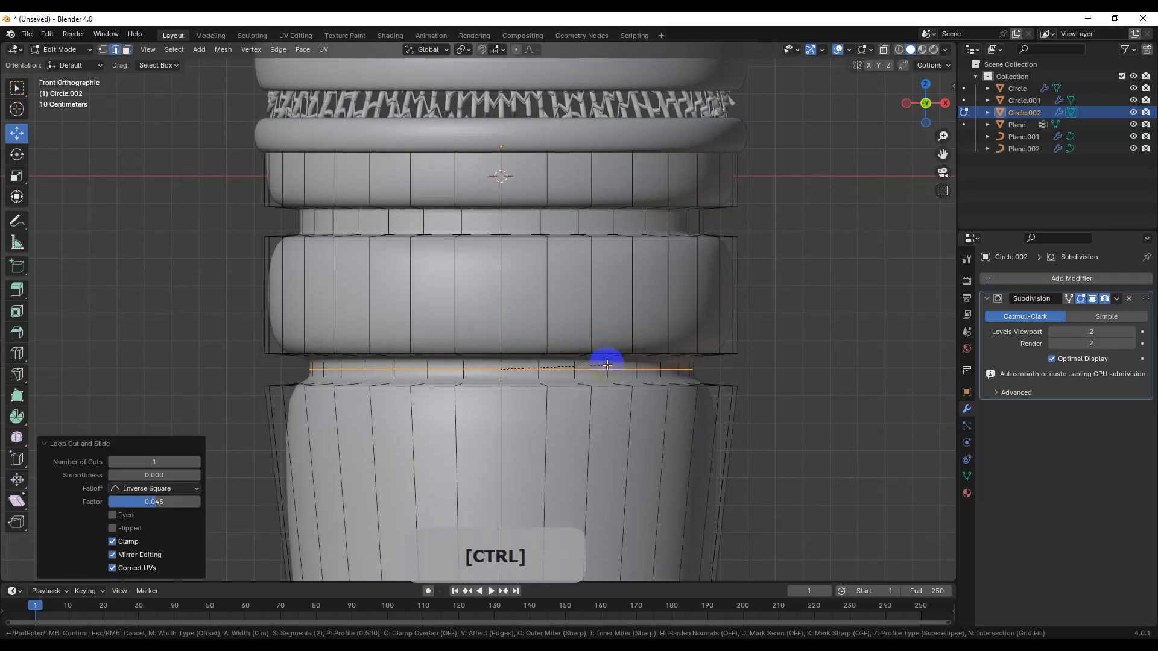
pyautogui.click(619, 425)
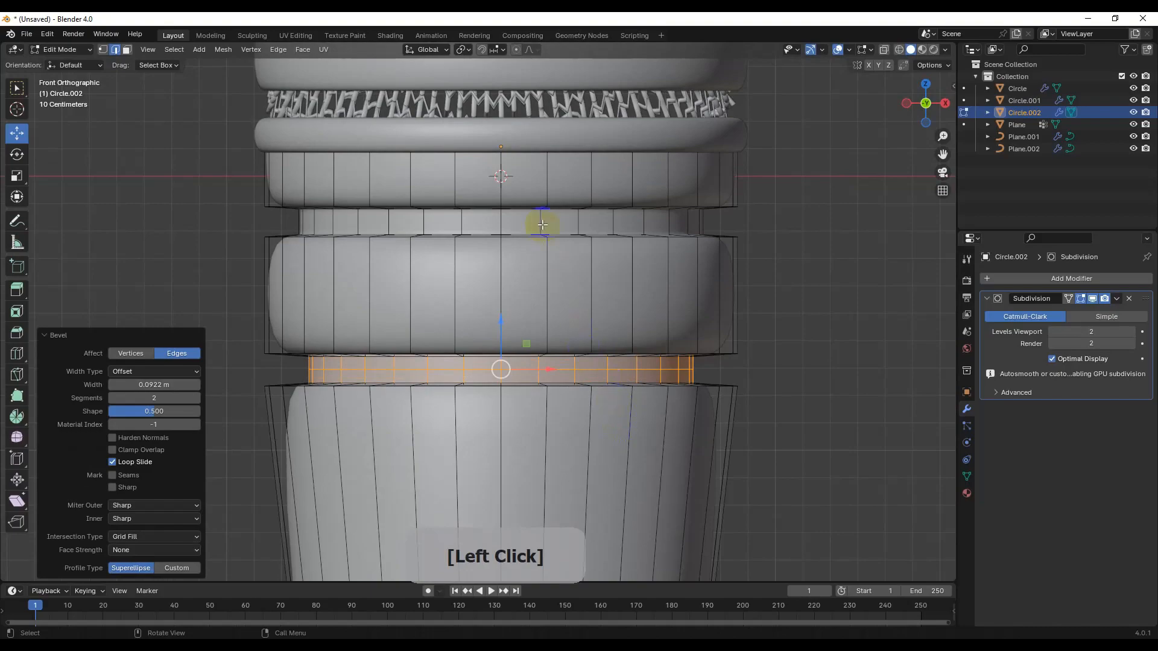
# - Add a loop cut around the upper groove and bevel it to widen it toward the groove's edges
pyautogui.click(543, 226)
pyautogui.hotkey('ctrl', 'r')
pyautogui.click(542, 222)
pyautogui.click(542, 223)
pyautogui.hotkey('ctrl', 'b')
pyautogui.click(524, 233)
# - Add edge loops around the handle's grooved section, sliding them tight against the groove borders to sharpen the corners
pyautogui.moveTo(524, 233); pyautogui.dragTo(538, 354, button='middle')
pyautogui.hotkey('ctrl', 'r')
pyautogui.click(533, 256)
pyautogui.click(530, 250)
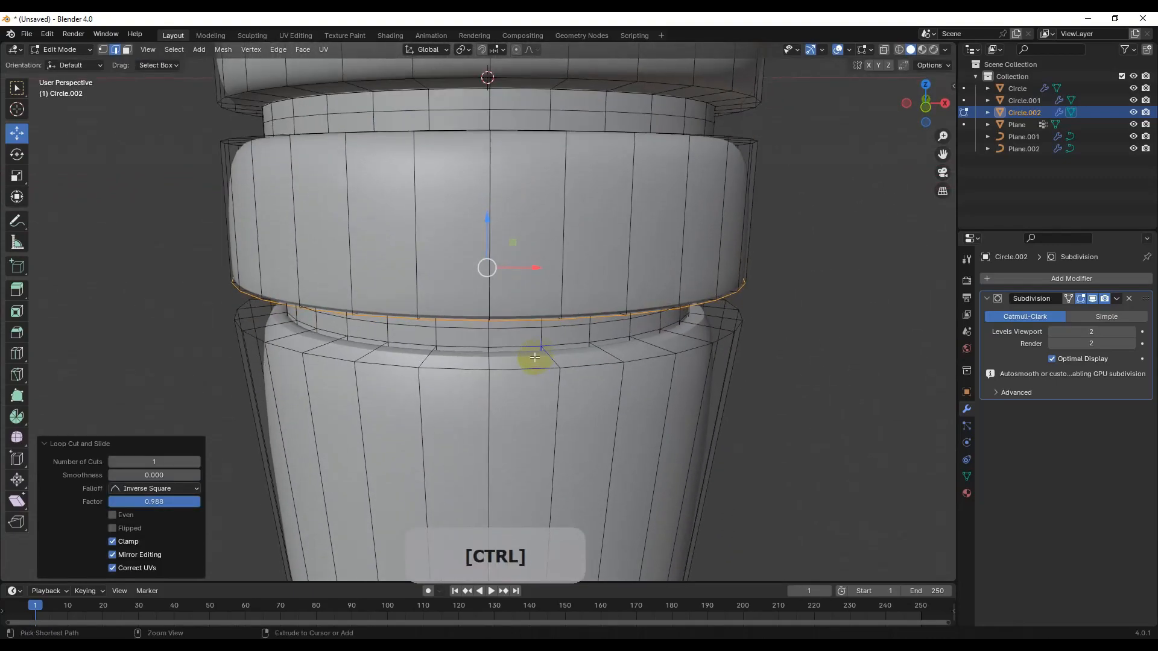
pyautogui.hotkey('ctrl', 'r')
pyautogui.click(531, 299)
pyautogui.click(525, 253)
# - Add a vertical loop cut at factor -0.883 and an edge loop slid fully to the lower rim above the upper groove
pyautogui.keyDown('shift'); pyautogui.moveTo(517, 207); pyautogui.dragTo(511, 269, button='middle'); pyautogui.keyUp('shift')
pyautogui.click(511, 269)
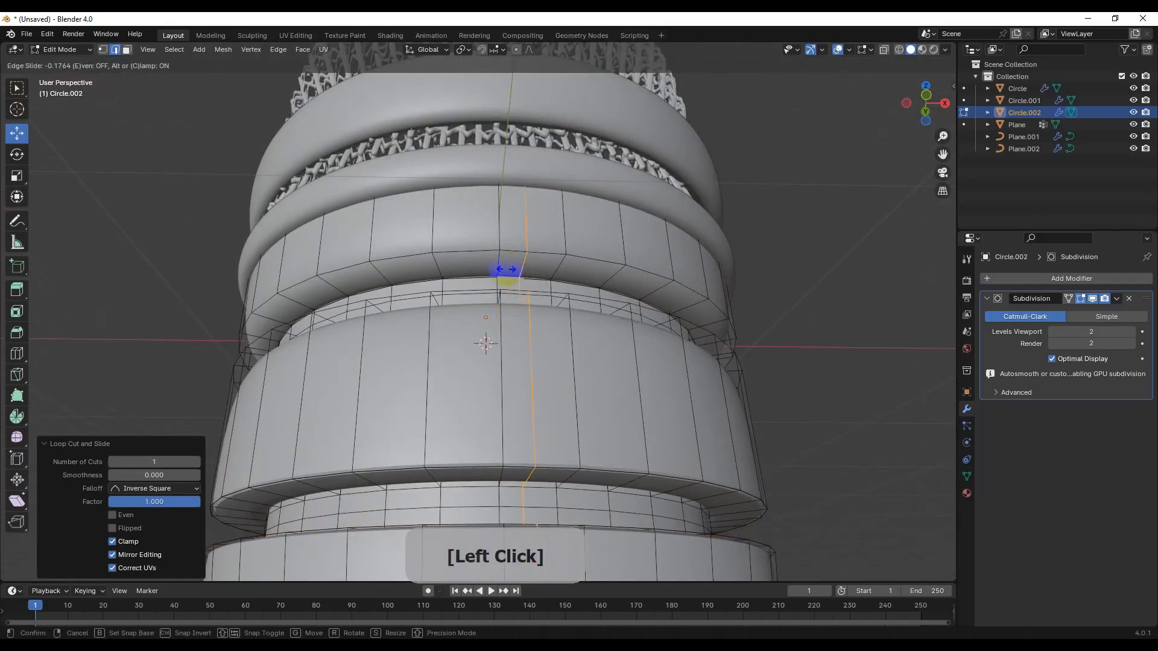
pyautogui.click(486, 271)
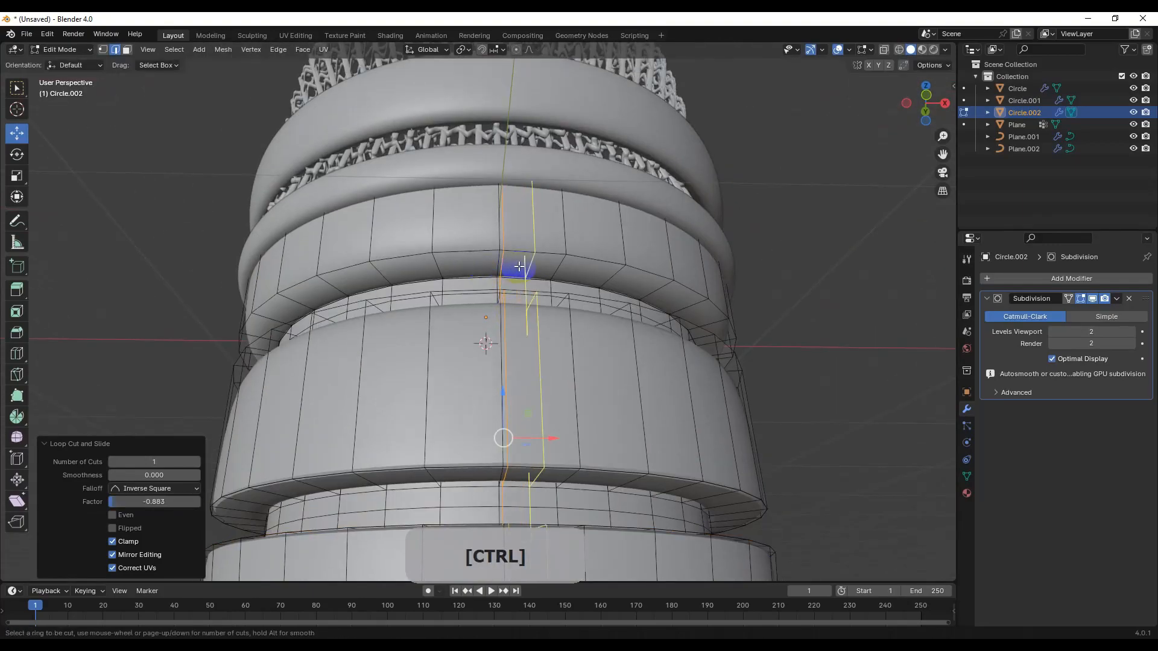
pyautogui.click(573, 247)
pyautogui.click(564, 284)
# - Add an edge loop slid fully to the outer top rim of the section just below the upper groove
pyautogui.moveTo(564, 283); pyautogui.dragTo(575, 485, button='middle')
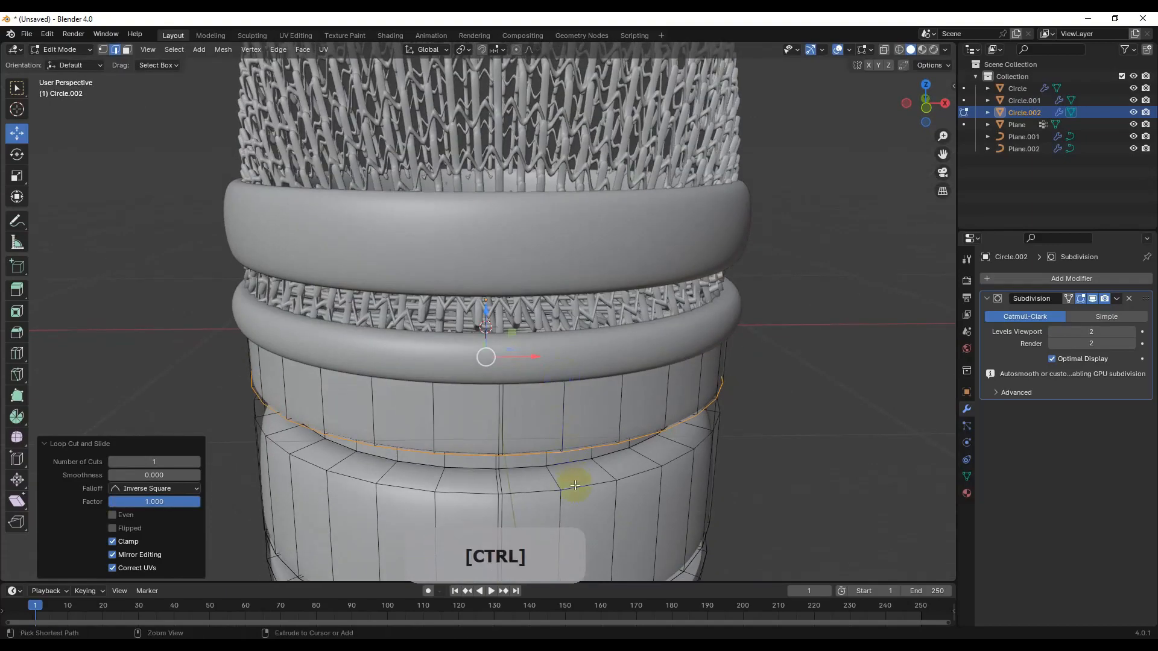
pyautogui.click(550, 481)
pyautogui.click(551, 480)
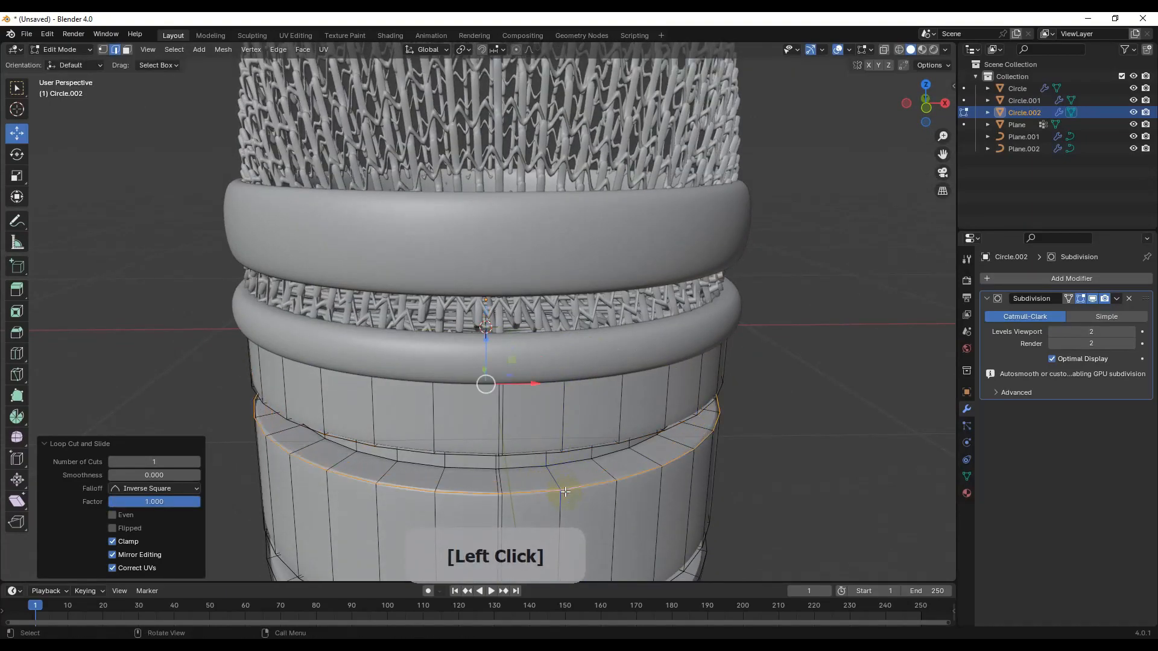
# - Examine the handle's grooves and the overall microphone shape from several angles outside mesh editing
pyautogui.scroll(-5, 551, 452)
pyautogui.press('Tab')
pyautogui.click(644, 338)
pyautogui.scroll(-3, 522, 280)
pyautogui.moveTo(522, 280); pyautogui.dragTo(598, 312, button='middle')
pyautogui.scroll(5, 598, 312)
pyautogui.scroll(-5, 545, 384)
pyautogui.moveTo(545, 384); pyautogui.dragTo(617, 415, button='middle')
pyautogui.scroll(7, 608, 231)
pyautogui.scroll(-6, 608, 226)
pyautogui.moveTo(556, 340); pyautogui.dragTo(523, 317, button='middle')
# - Close the open bottom of the handle by filling its lowest edge loop with a face
pyautogui.click(523, 317)
pyautogui.press('Tab')
pyautogui.keyDown('alt'); pyautogui.click(544, 354); pyautogui.keyUp('alt')
pyautogui.press('f')
pyautogui.moveTo(545, 355); pyautogui.dragTo(549, 372, button='middle')
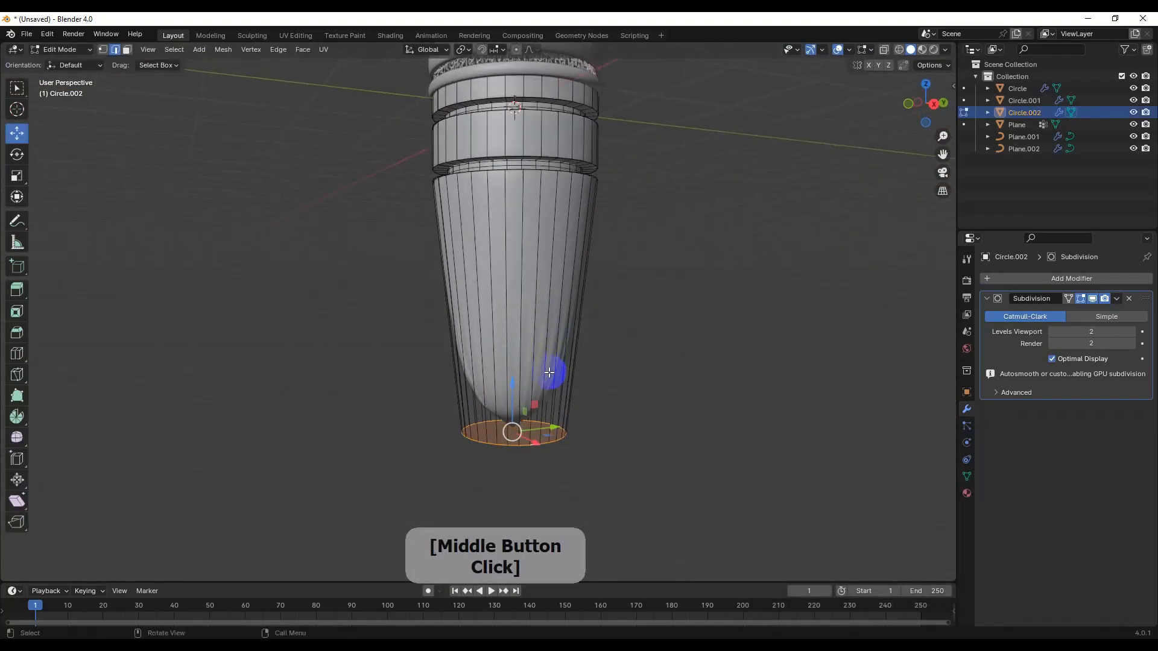
# - Add a loop cut to the lower handle section and slide it toward the bottom rim at about -0.81
pyautogui.click(526, 302)
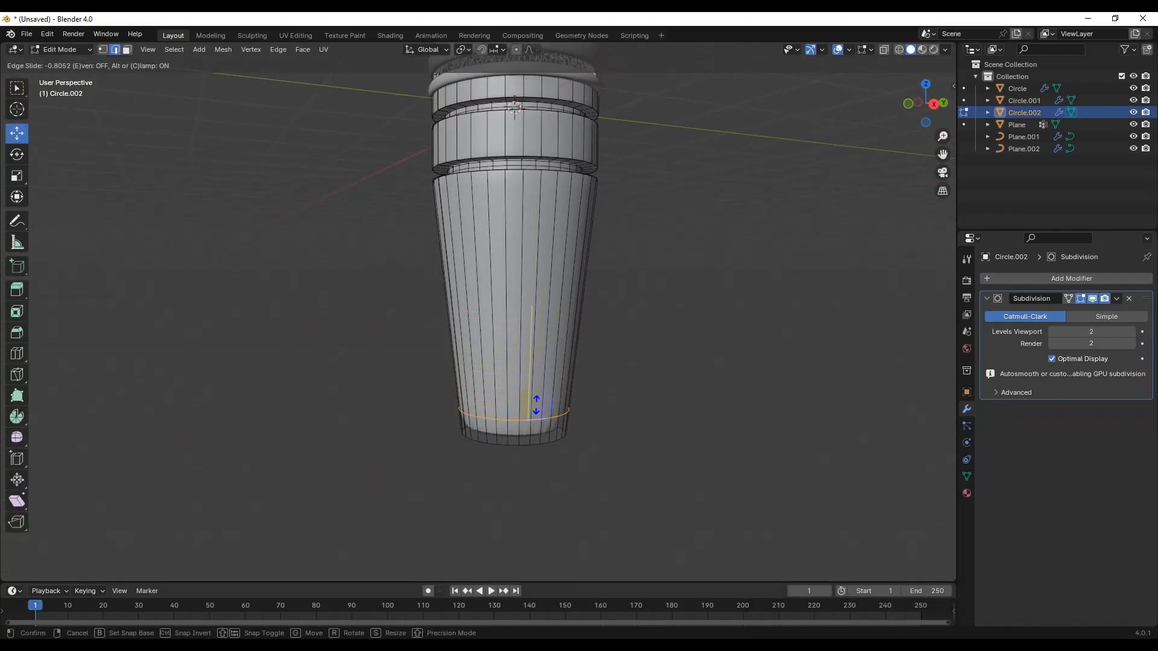
pyautogui.click(536, 404)
pyautogui.moveTo(532, 253); pyautogui.dragTo(542, 325, button='middle')
pyautogui.press('Tab')
# - Add another loop cut close to the handle's bottom rim to sharpen the base corner
pyautogui.scroll(-5, 543, 320)
pyautogui.moveTo(552, 273); pyautogui.dragTo(457, 316, button='middle')
pyautogui.scroll(7, 457, 316)
pyautogui.keyDown('shift'); pyautogui.moveTo(514, 193); pyautogui.dragTo(518, 282, button='middle'); pyautogui.keyUp('shift')
pyautogui.scroll(-5, 519, 302)
pyautogui.moveTo(521, 330); pyautogui.dragTo(488, 276, button='middle')
pyautogui.click(487, 324)
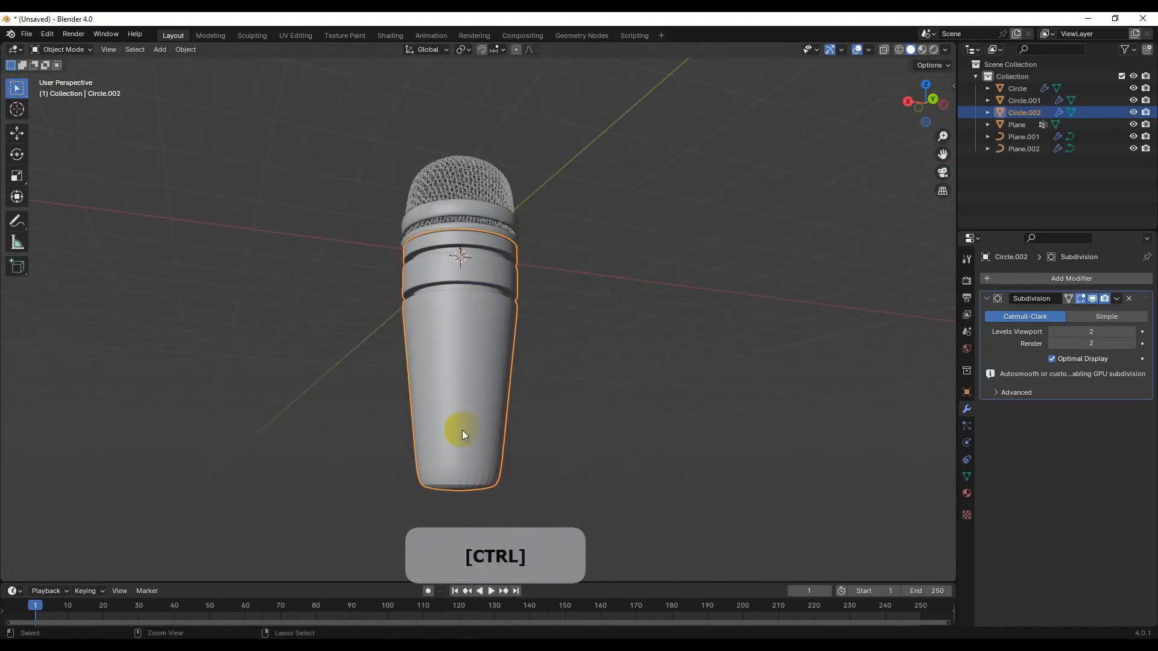
pyautogui.press('Tab')
pyautogui.hotkey('ctrl', 'r')
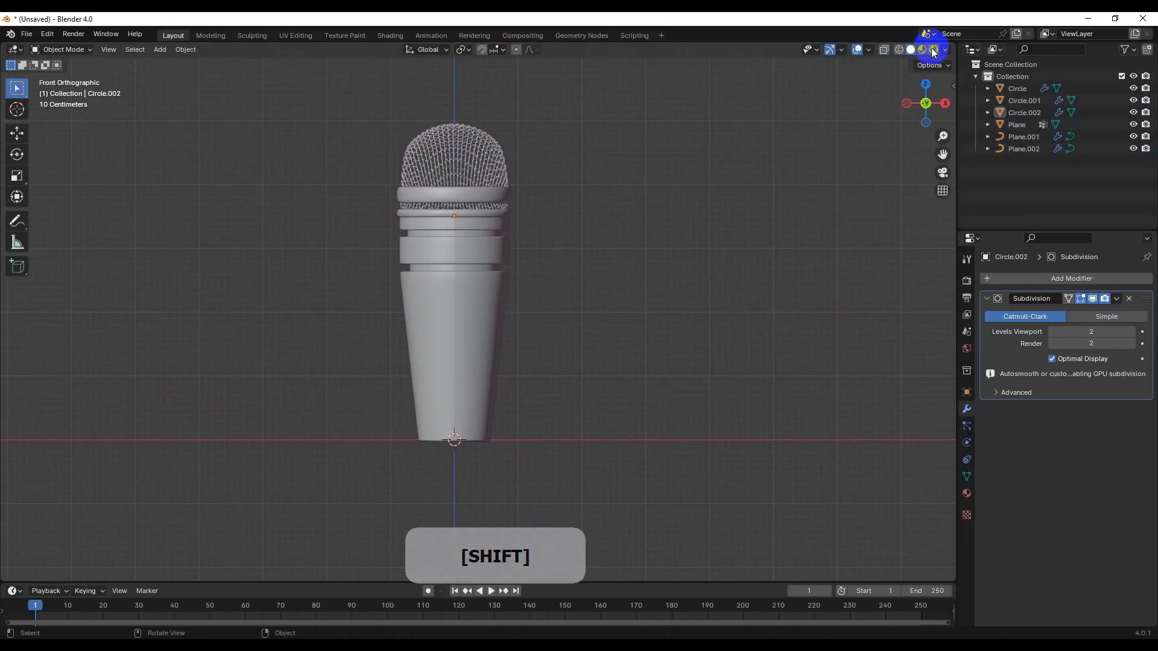
# - Preview the scene in rendered shading with the Cycles engine and change the render's maximum samples
pyautogui.click(933, 50)
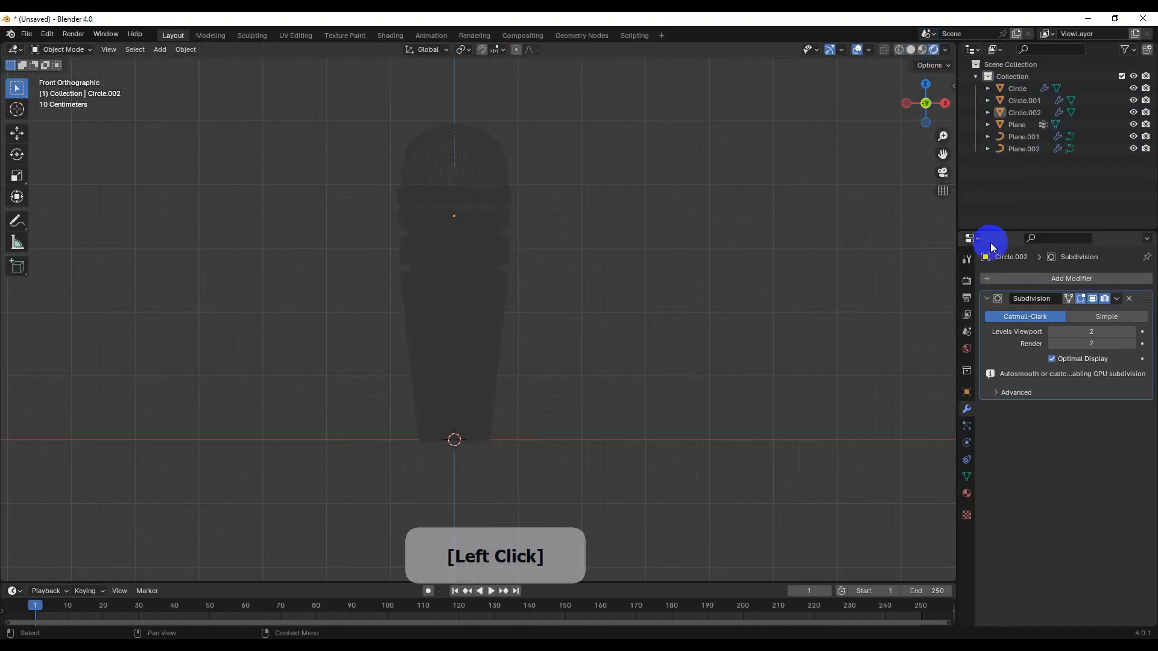
pyautogui.click(967, 279)
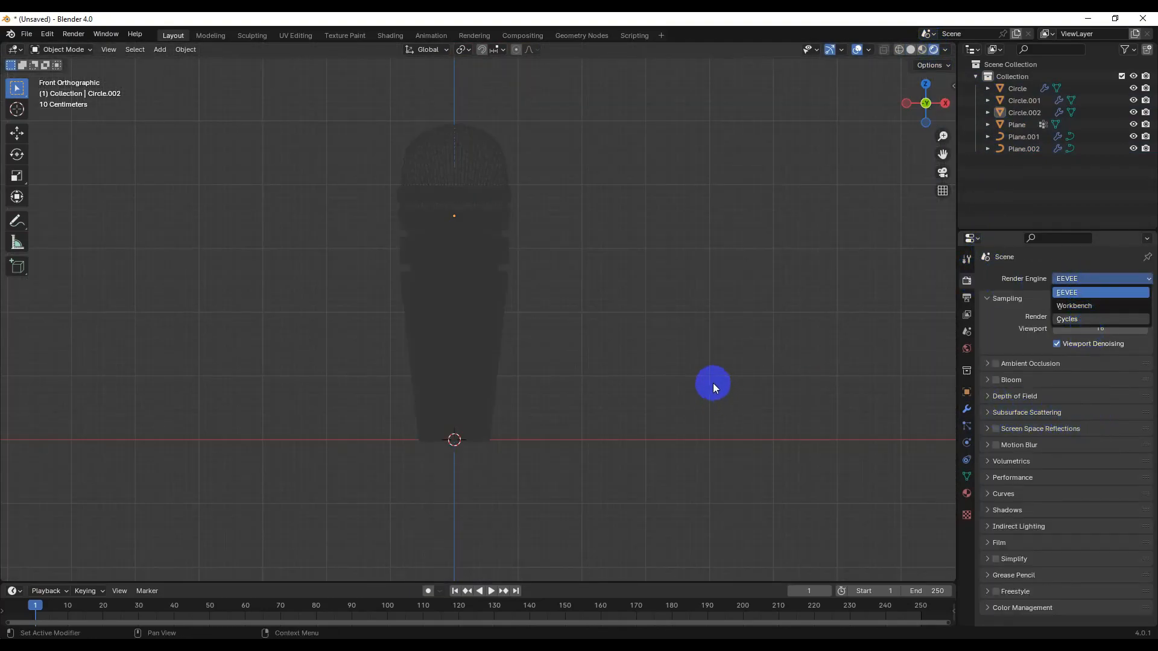
pyautogui.click(1077, 309)
pyautogui.click(1076, 336)
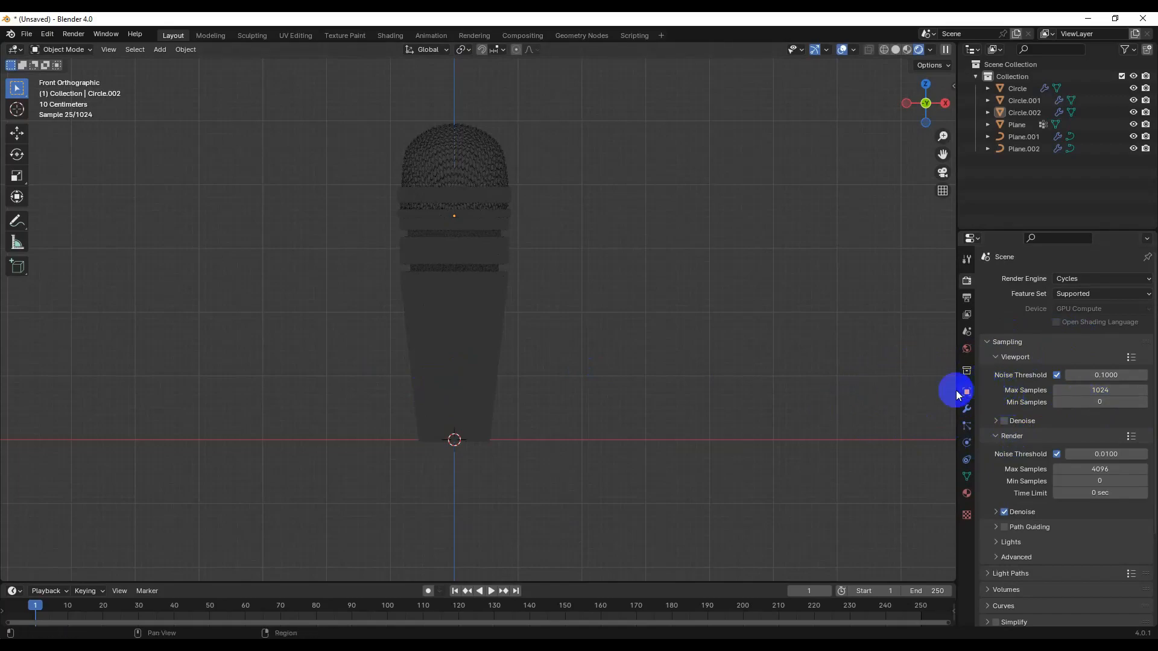
pyautogui.click(1094, 469)
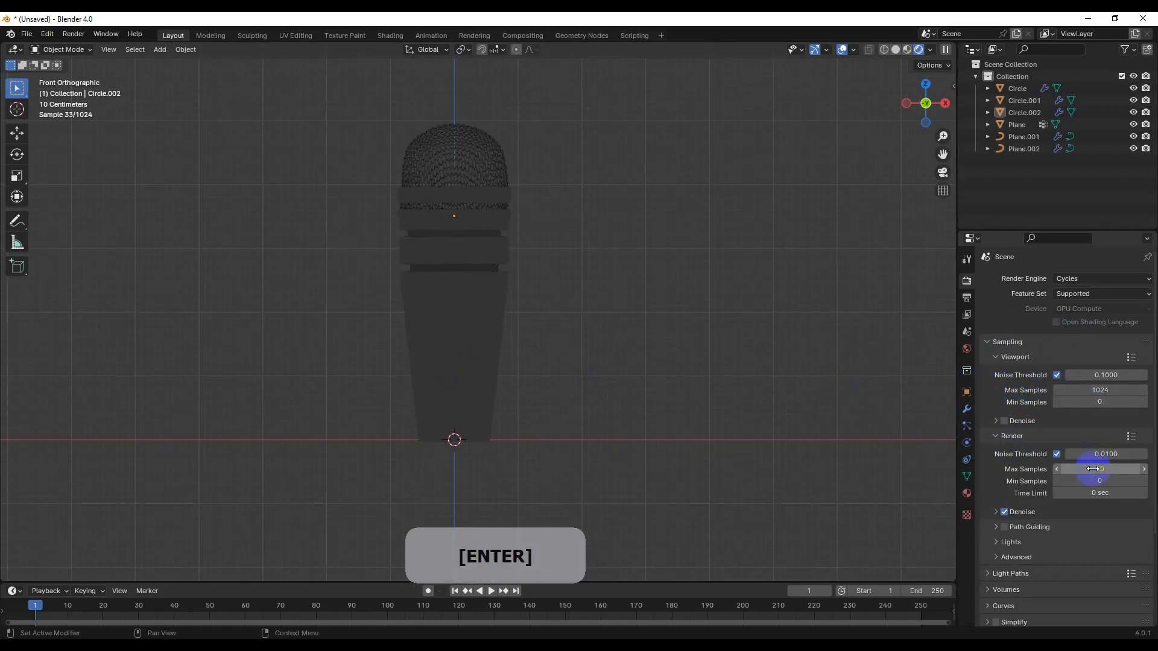
# - Add an area light and move it straight up along Z to about 6.5 m, above the microphone
pyautogui.hotkey('shift', 'a')
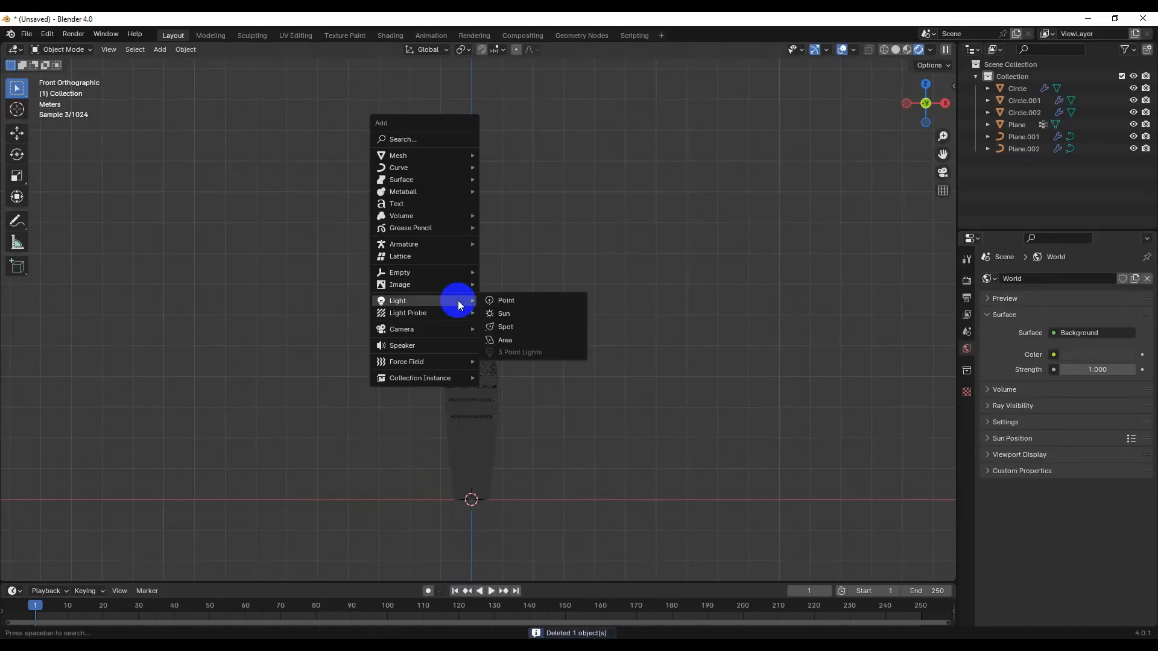
pyautogui.moveTo(455, 300)
pyautogui.click(516, 342)
pyautogui.scroll(-3, 479, 395)
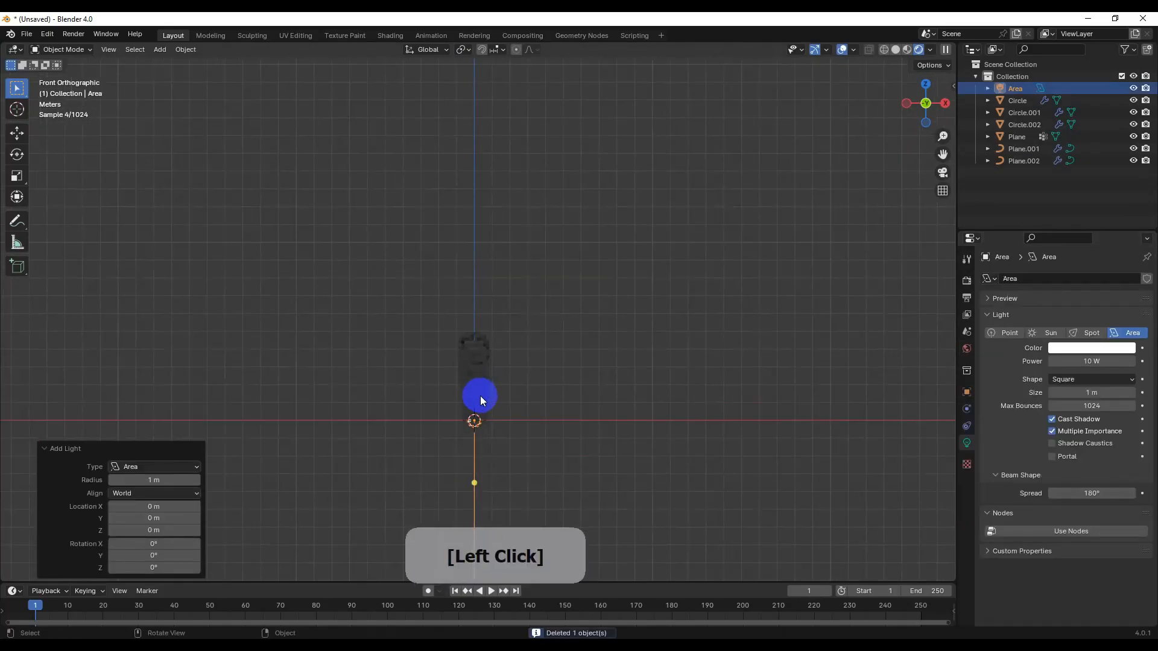
pyautogui.press('g')
pyautogui.press('z')
pyautogui.click(491, 223)
pyautogui.keyDown('shift'); pyautogui.moveTo(491, 223); pyautogui.dragTo(490, 253, button='middle'); pyautogui.keyUp('shift')
pyautogui.press('g')
pyautogui.press('z')
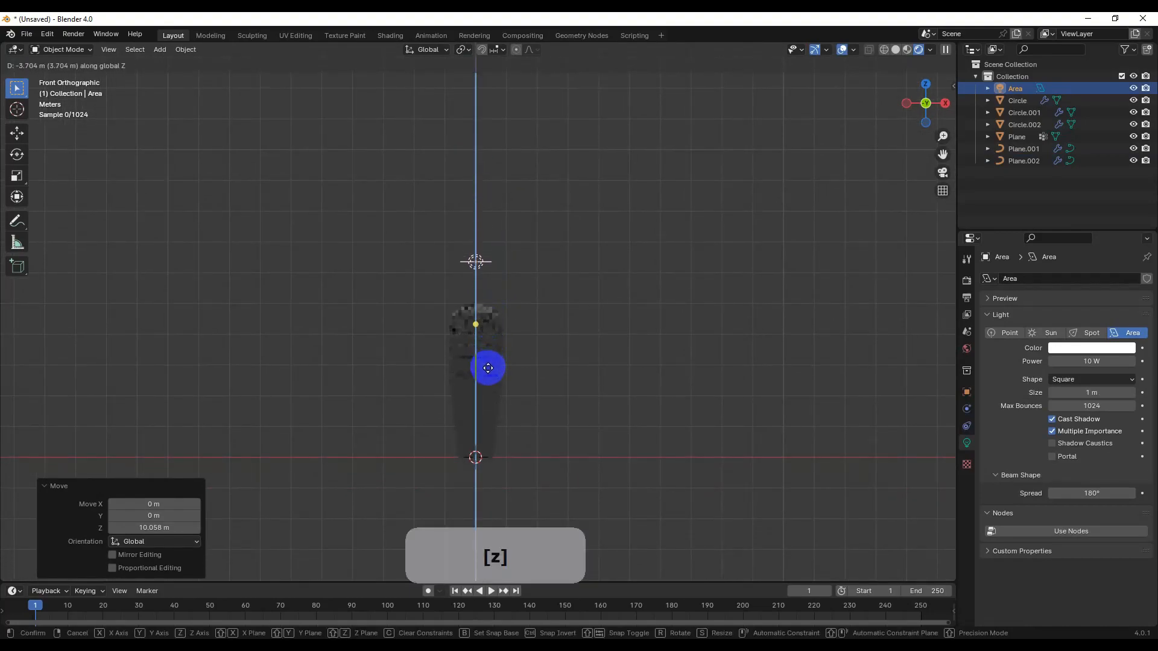
pyautogui.click(489, 366)
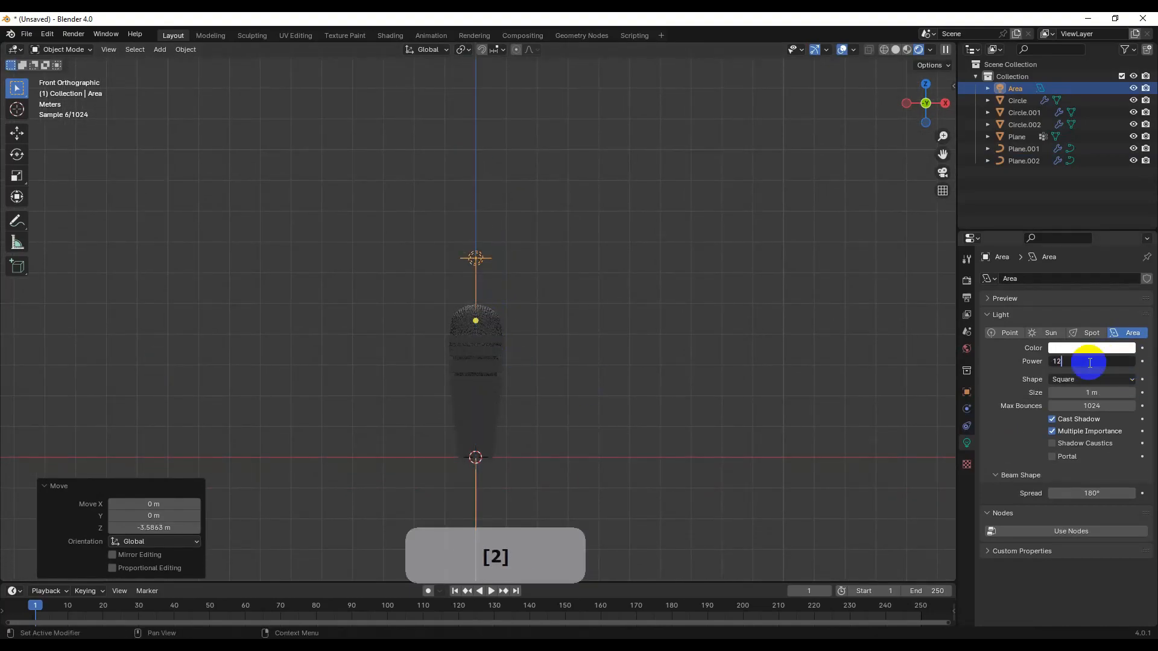
# - Set the area light's power to 200 W
pyautogui.scroll(4, 516, 385)
pyautogui.keyDown('shift'); pyautogui.moveTo(561, 417); pyautogui.dragTo(547, 321, button='middle'); pyautogui.keyUp('shift')
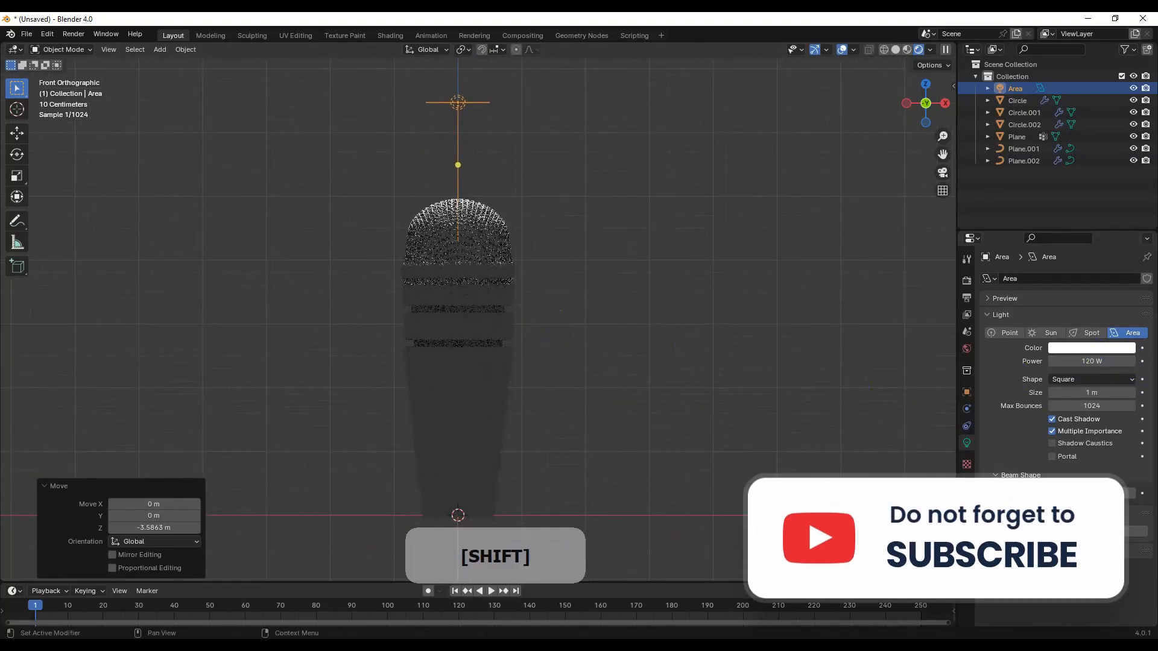
pyautogui.click(1079, 361)
pyautogui.write('200')
pyautogui.press('Return')
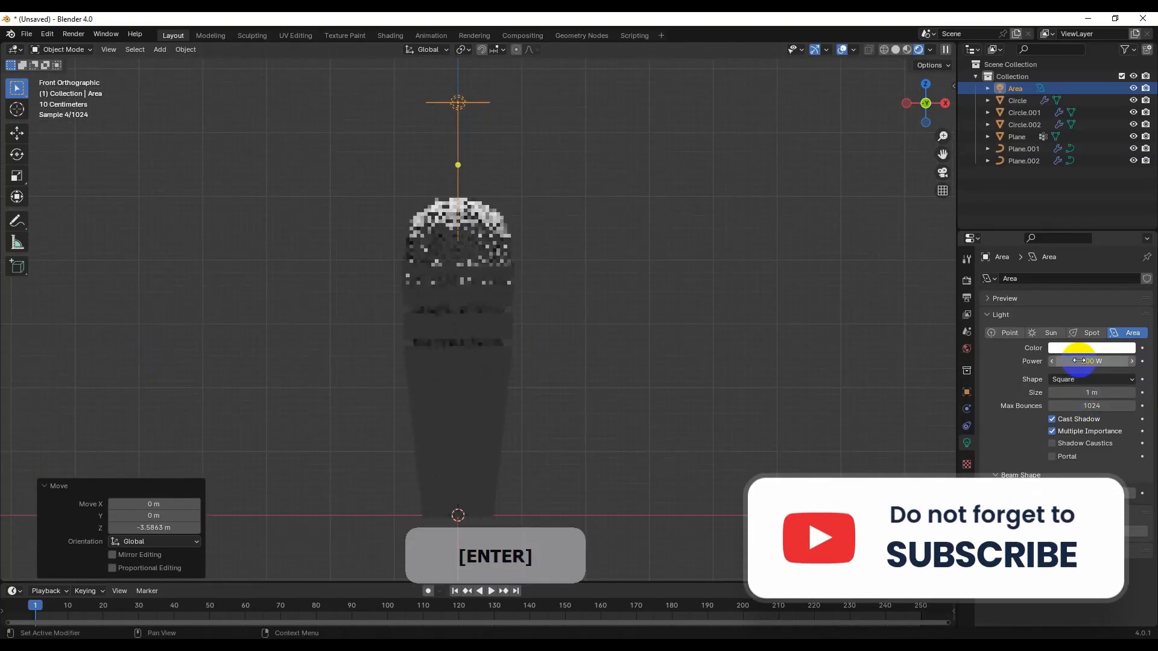
# - Enlarge the square area light to a size of 6.45 m
pyautogui.scroll(-3, 595, 392)
pyautogui.scroll(1, 516, 270)
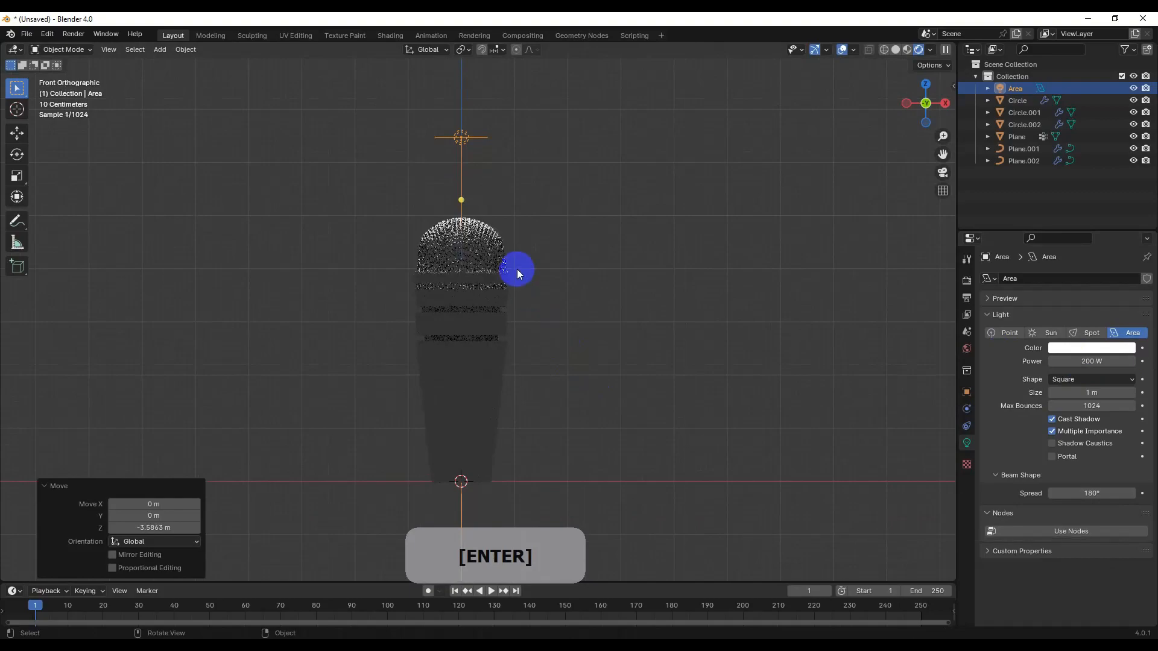
pyautogui.moveTo(1089, 392); pyautogui.dragTo(243, 399)
pyautogui.scroll(3, 491, 364)
pyautogui.scroll(-4, 621, 386)
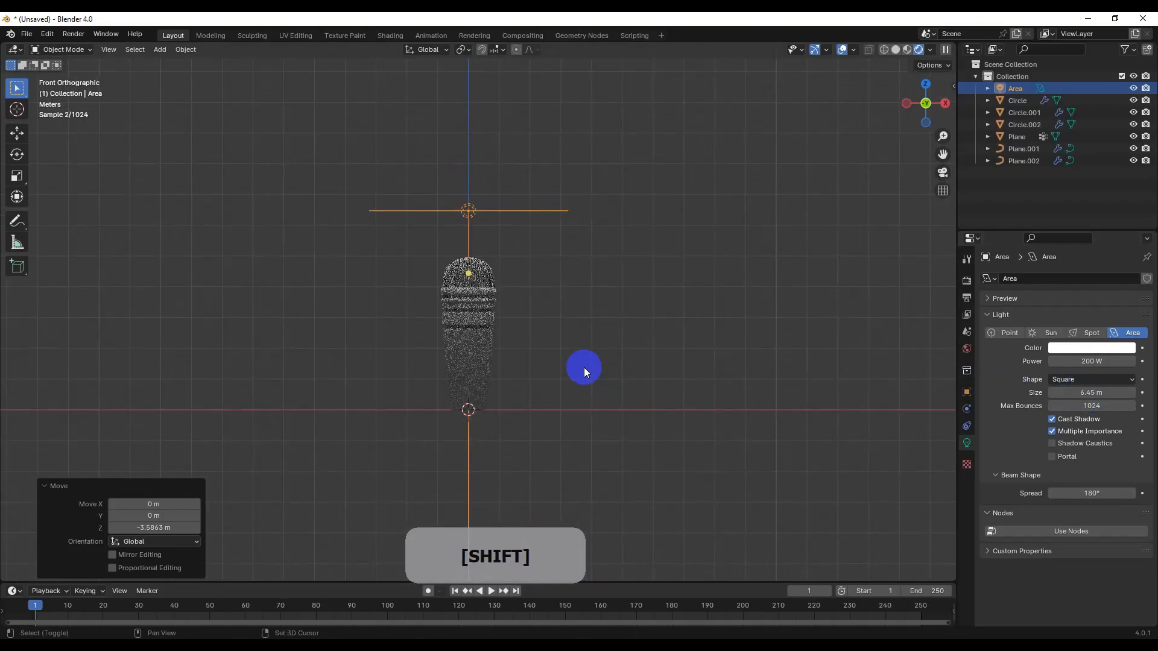
# - Duplicate the area light in place and rotate the copy about 50.1° around the Y axis
pyautogui.hotkey('shift', 'd')
pyautogui.rightClick(668, 366)
pyautogui.press('r')
pyautogui.press('y')
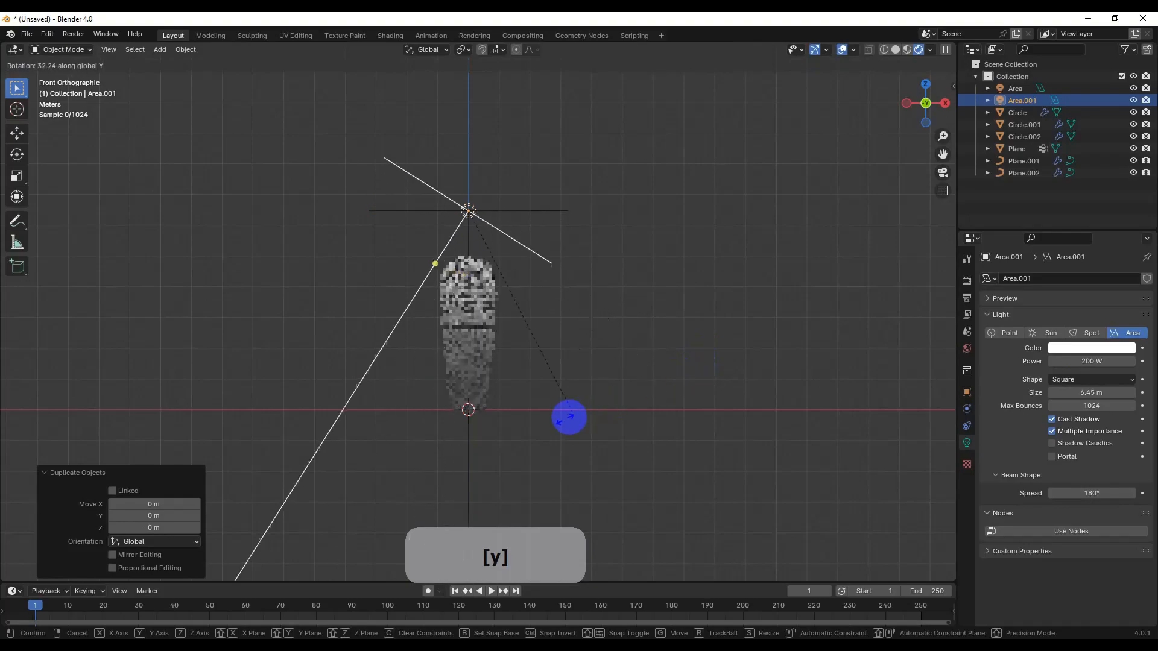
pyautogui.click(506, 424)
# - Move the duplicated light about 3.33 m along X and lower it about 1.8 m along Z beside the microphone
pyautogui.press('g')
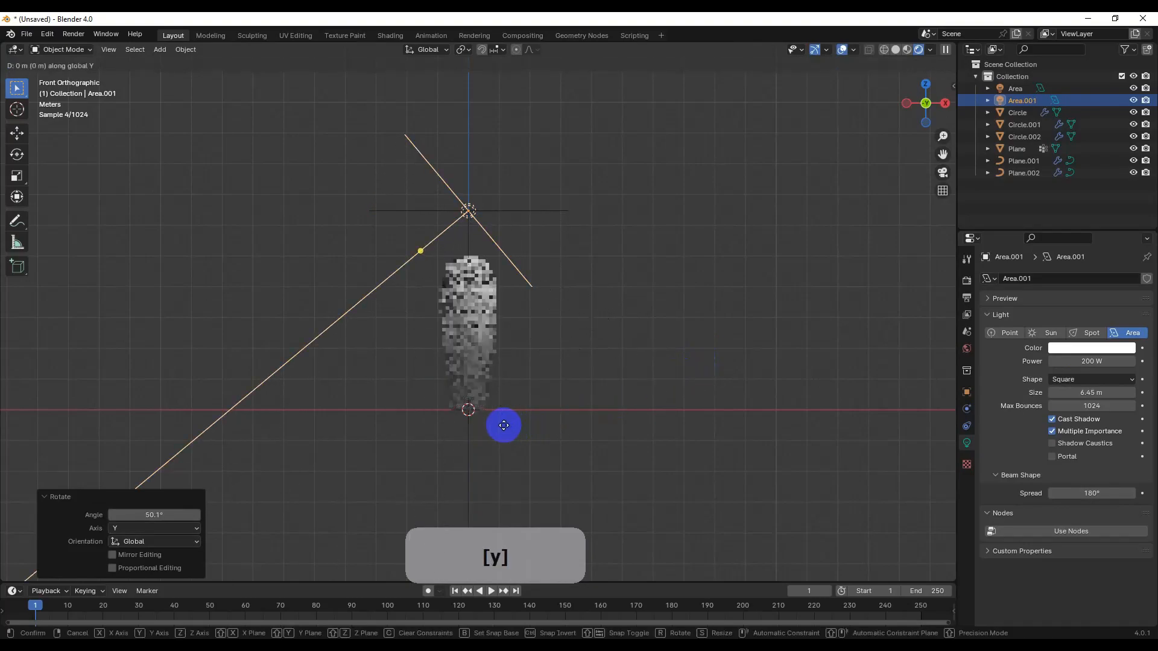
pyautogui.press('x')
pyautogui.click(604, 422)
pyautogui.press('g')
pyautogui.press('z')
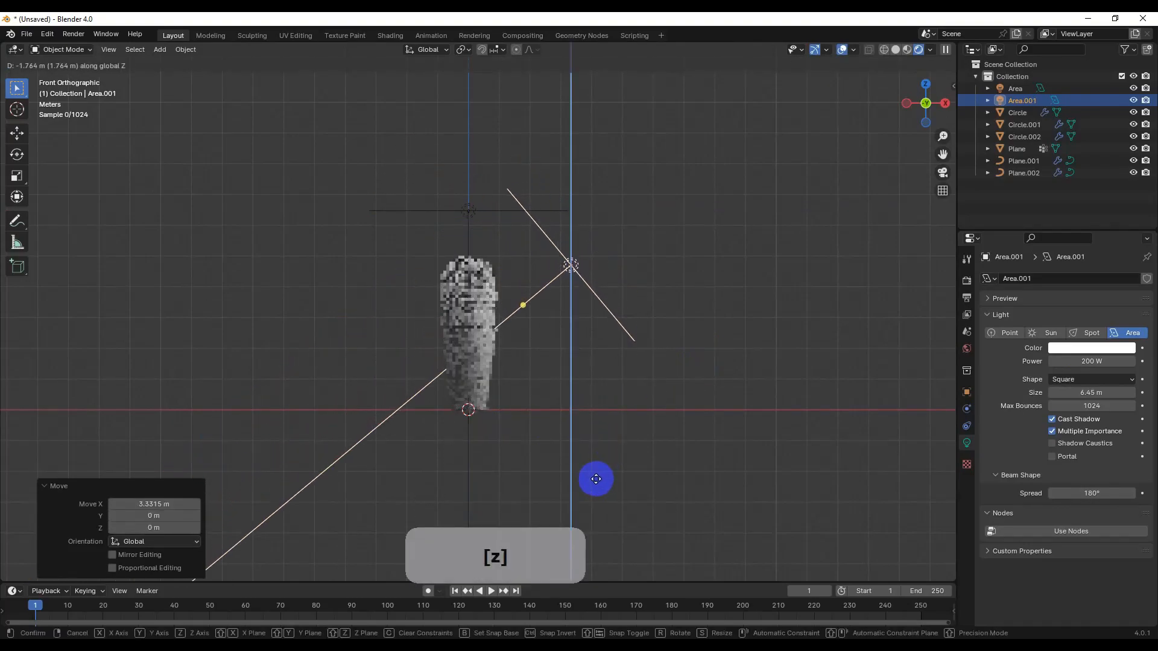
pyautogui.click(596, 478)
# - Rotate the original area light above the microphone about -75.4° around the Y axis
pyautogui.click(431, 198)
pyautogui.press('g')
pyautogui.press('d')
pyautogui.rightClick(355, 253)
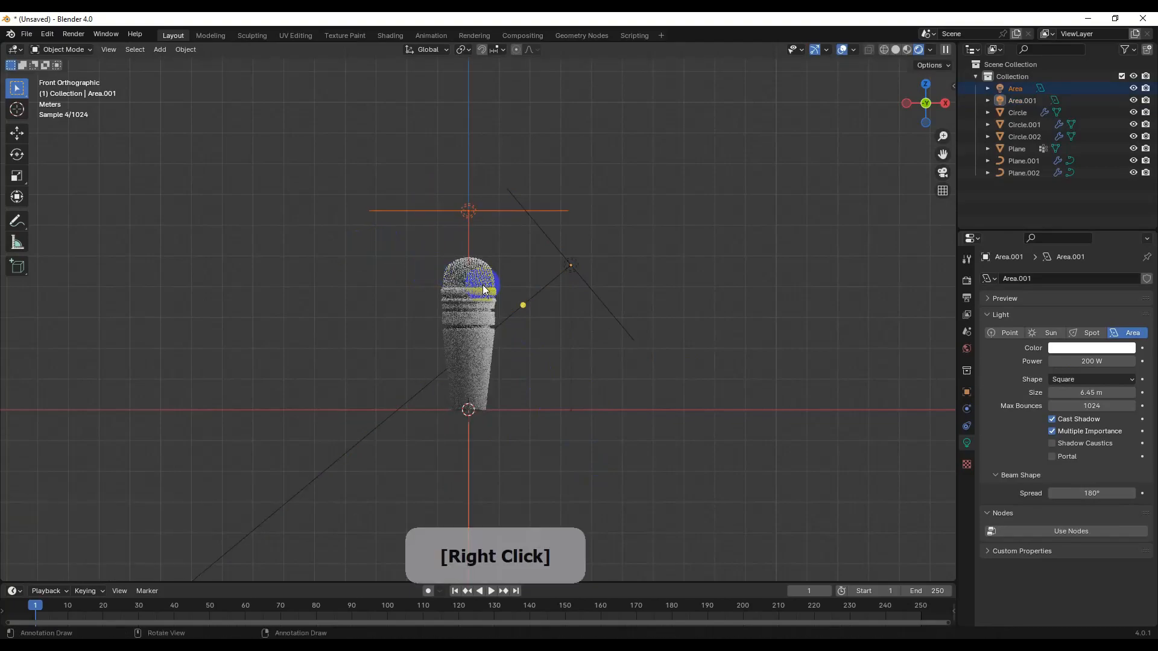
pyautogui.press('r')
pyautogui.press('y')
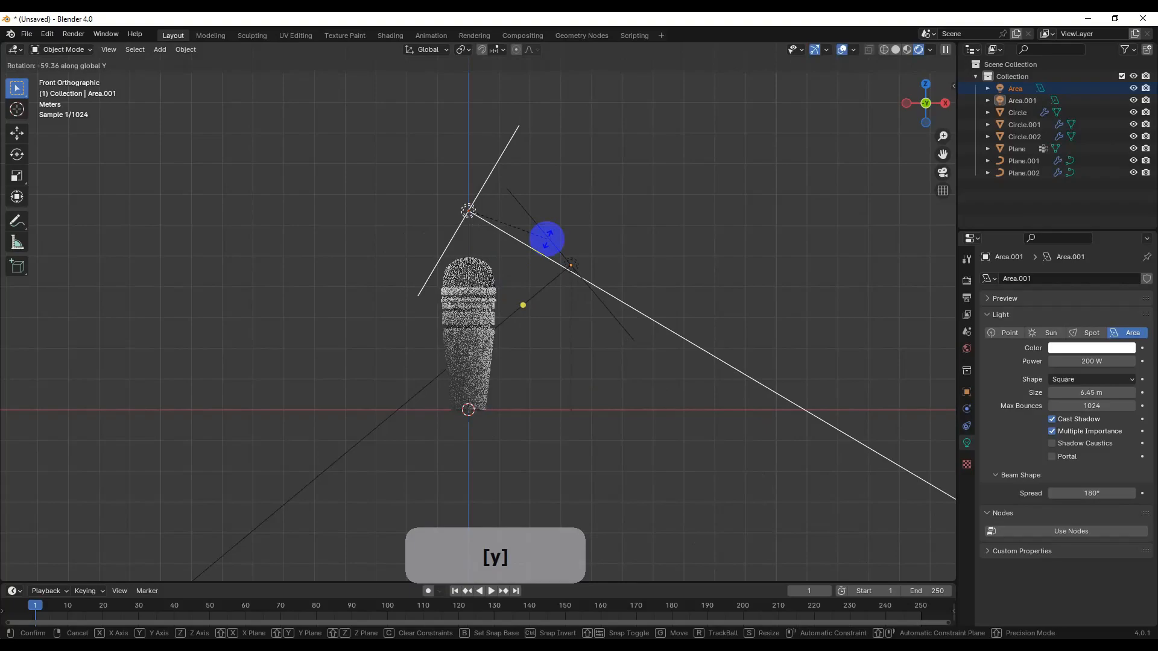
pyautogui.click(552, 220)
# - Lower the original light and shift it toward negative X, onto the side of the microphone opposite the duplicate
pyautogui.press('g')
pyautogui.press('z')
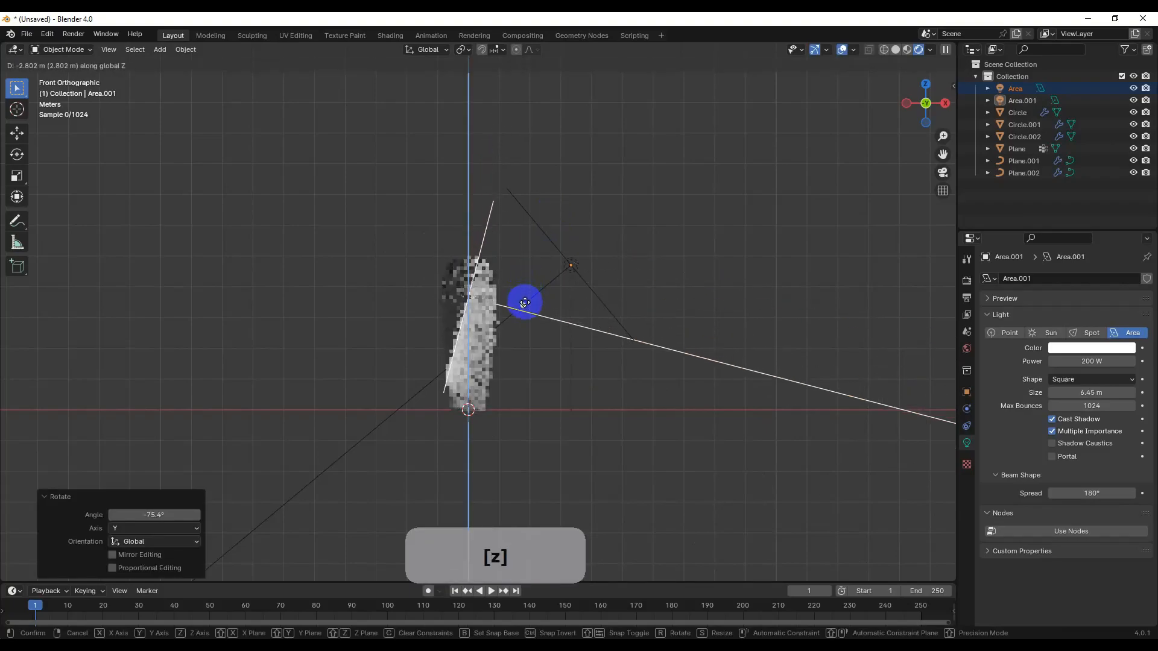
pyautogui.click(522, 310)
pyautogui.press('g')
pyautogui.press('x')
pyautogui.press('g')
pyautogui.press('z')
pyautogui.click(693, 303)
# - Rotate the duplicated light a further 18.7° around the Y axis so it faces the microphone more directly
pyautogui.click(574, 307)
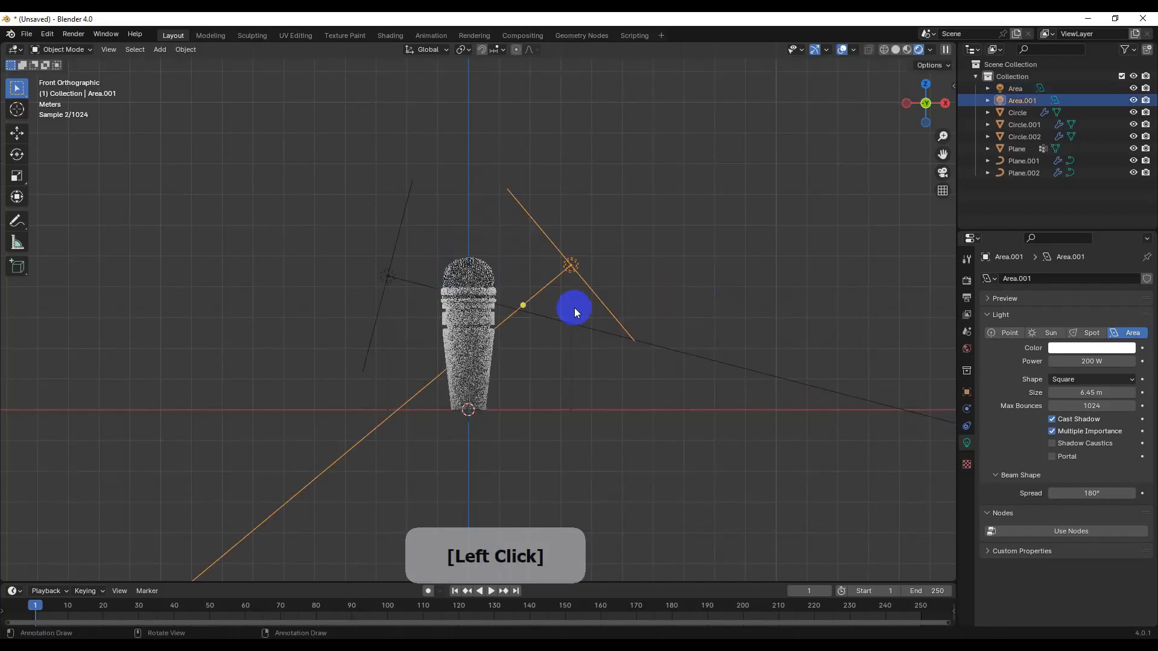
pyautogui.press('r')
pyautogui.press('y')
pyautogui.click(645, 334)
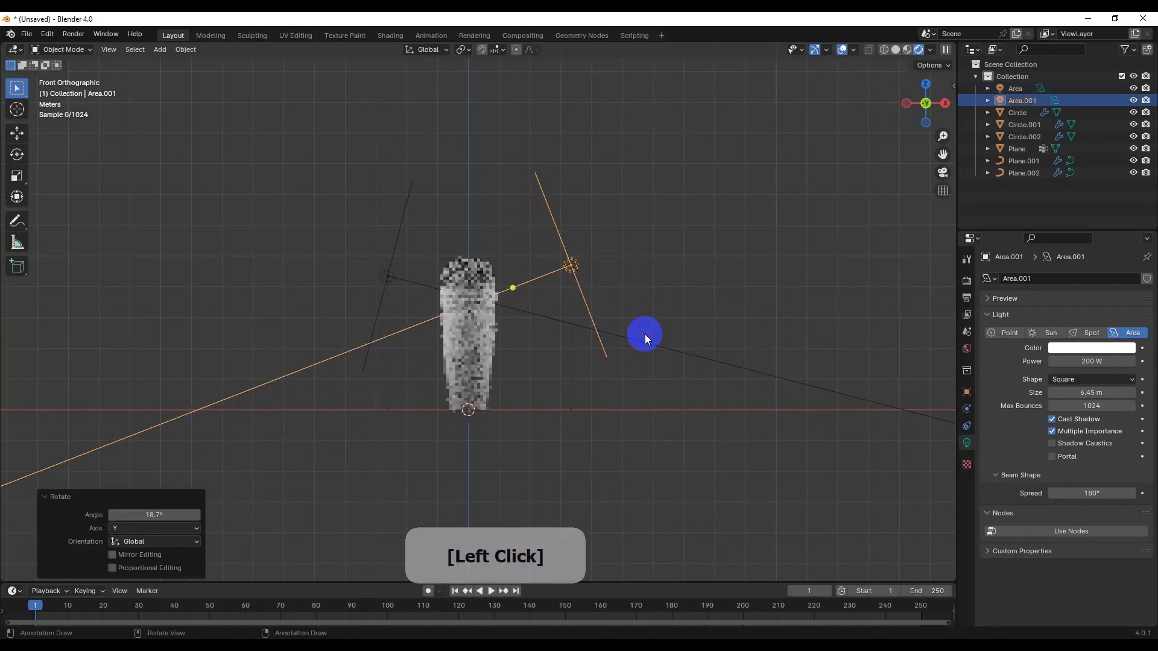
# - Add a camera and, in the right side view, raise it about 4.18 m along Z
pyautogui.hotkey('shift', 'a')
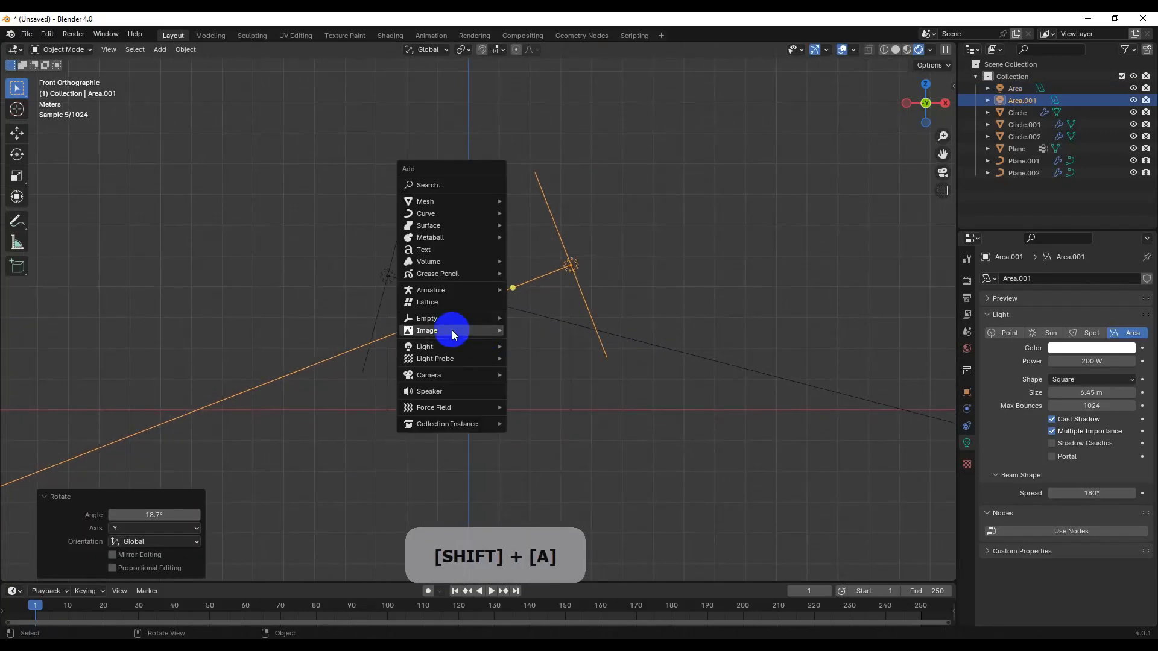
pyautogui.moveTo(473, 375)
pyautogui.click(548, 380)
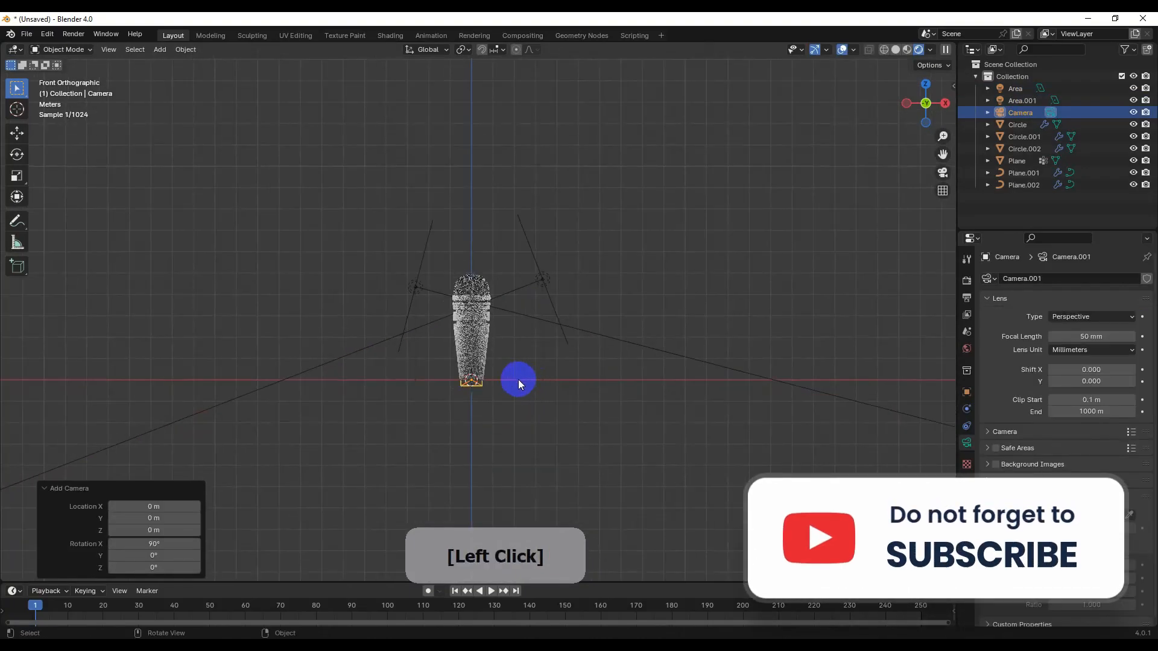
pyautogui.press('3')
pyautogui.press('g')
pyautogui.press('z')
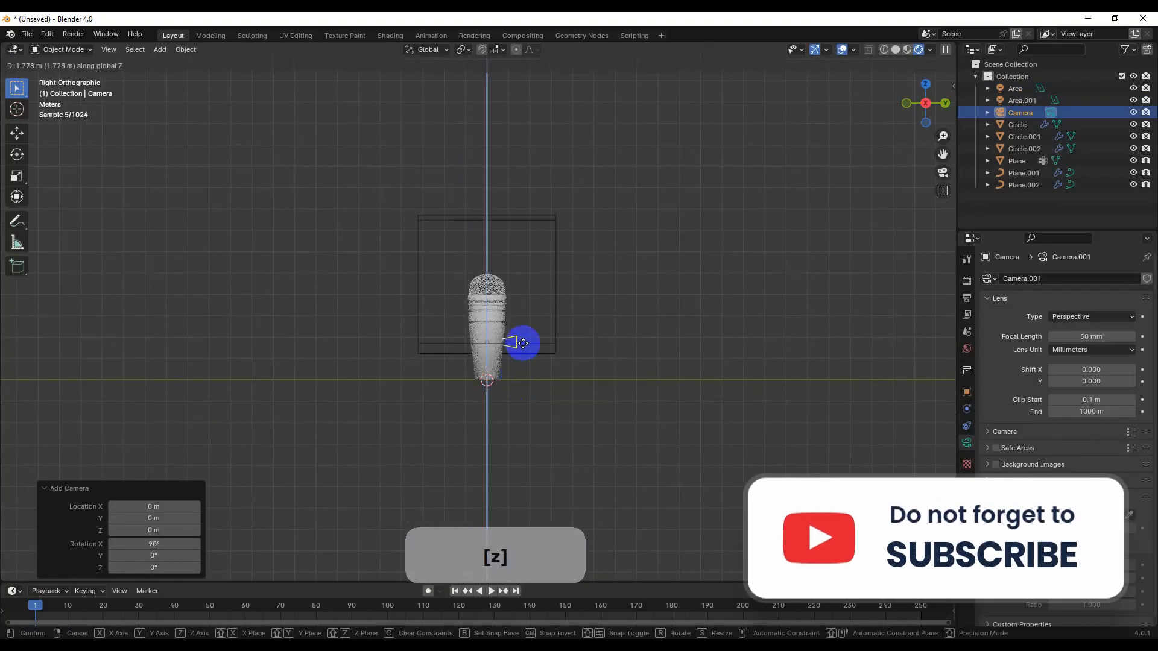
pyautogui.click(523, 291)
# - Move the camera about -9.4 m along Y in front of the microphone and look through it
pyautogui.press('g')
pyautogui.press('y')
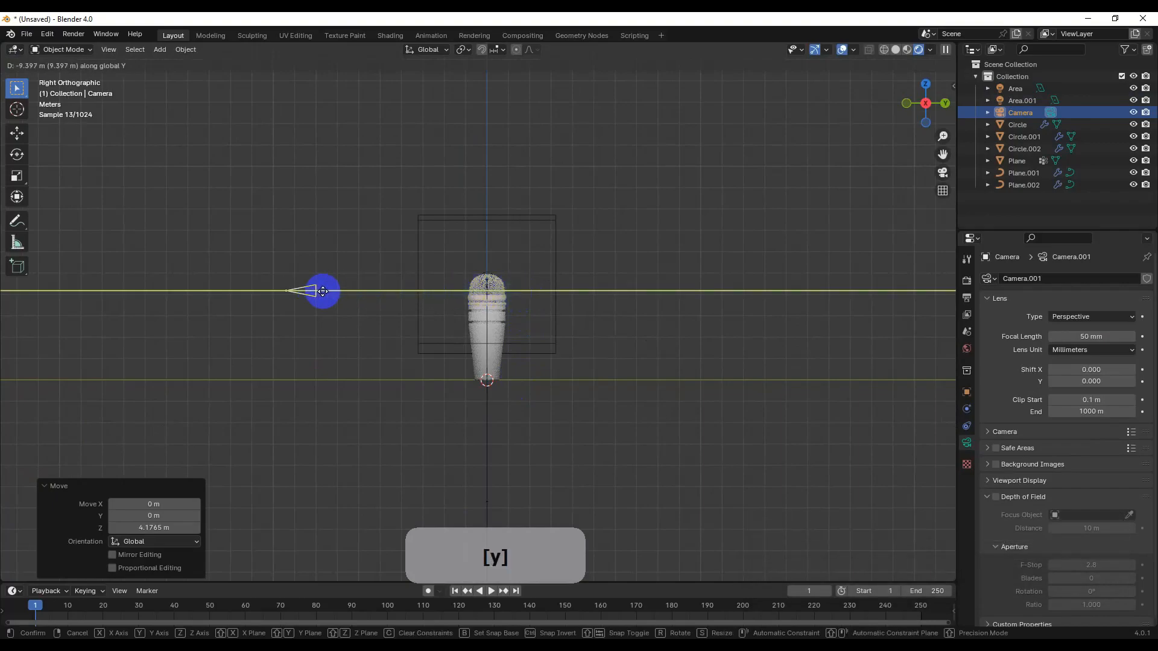
pyautogui.click(323, 292)
pyautogui.press('0')
pyautogui.keyDown('shift'); pyautogui.moveTo(530, 369); pyautogui.dragTo(523, 403, button='middle'); pyautogui.keyUp('shift')
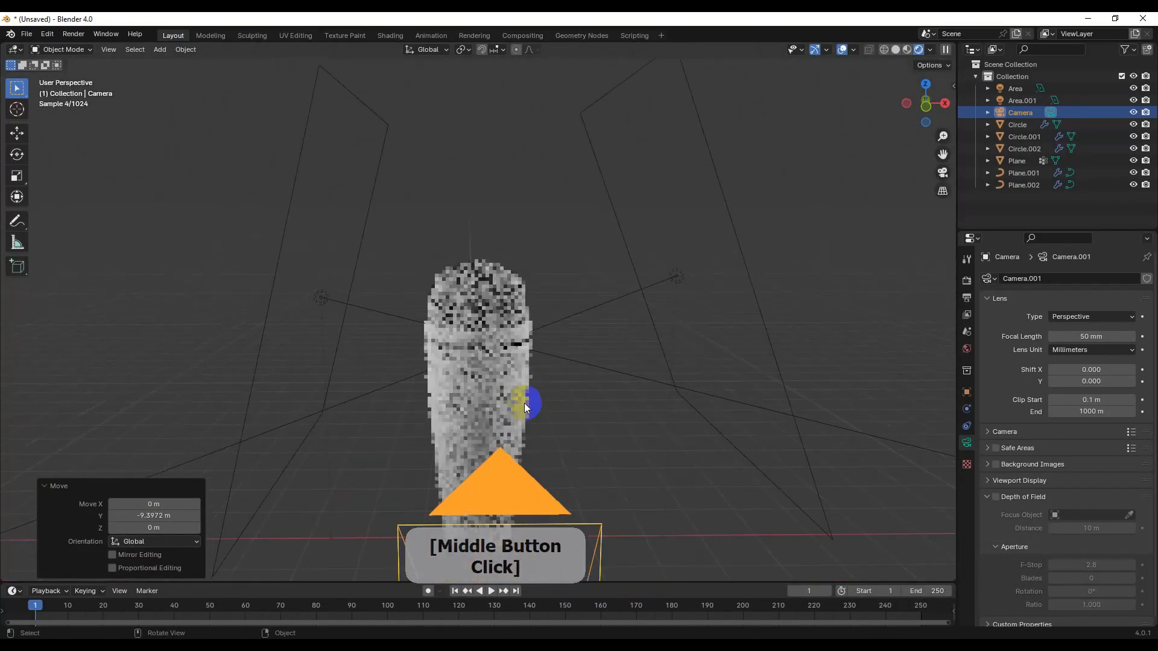
pyautogui.press('0')
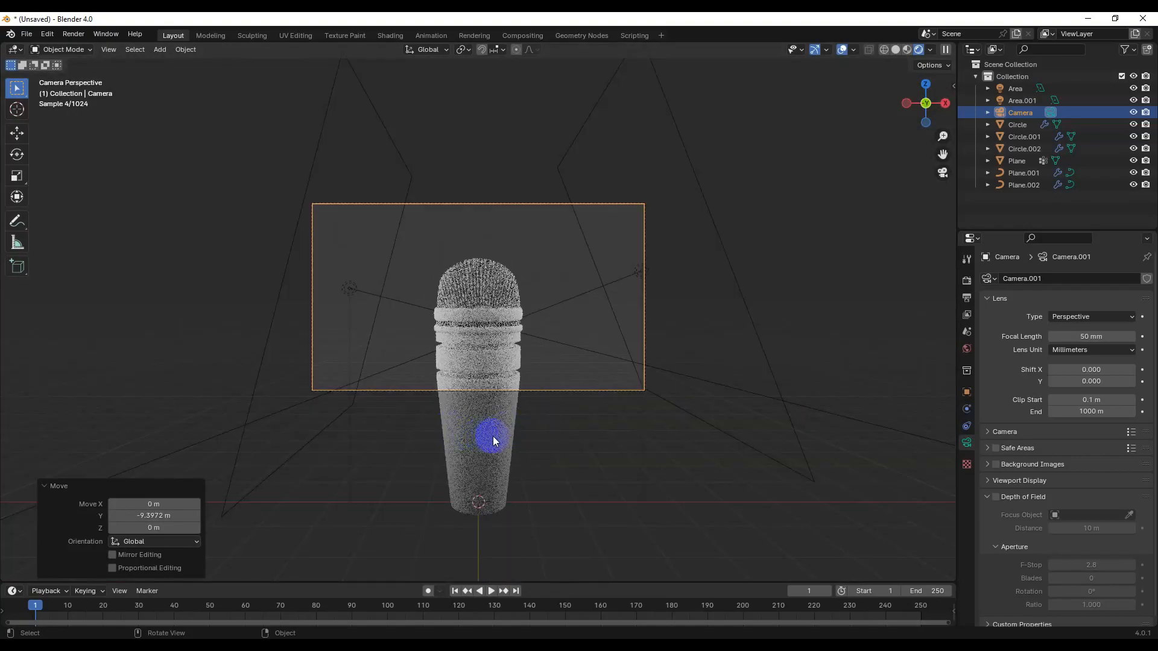